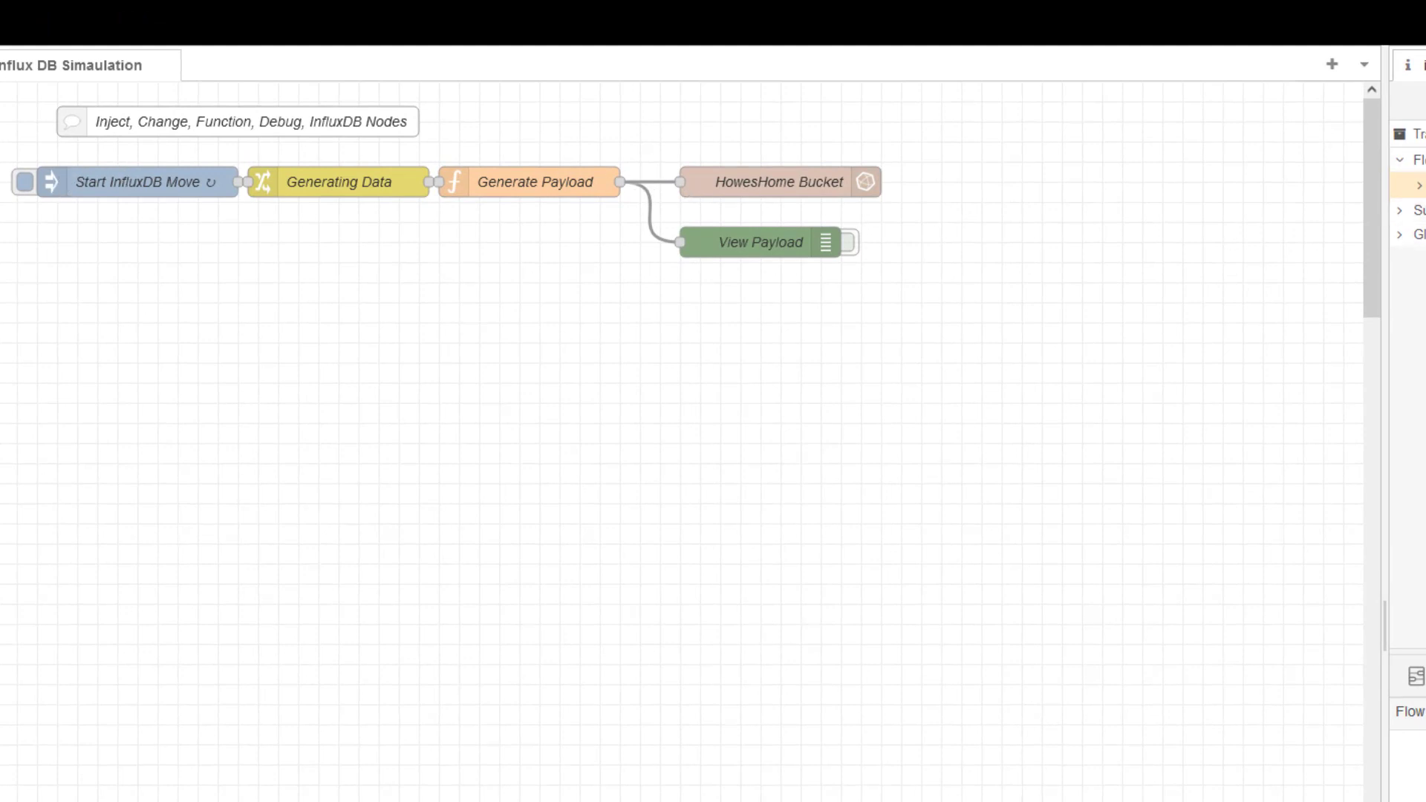
Step: Switch Node-RED's right sidebar to the Debug messages view with Ctrl+G
key(ctrl+g)
Step: Inject a test message, toggle View Payload on and off, and expand the first message's payload
key(d)
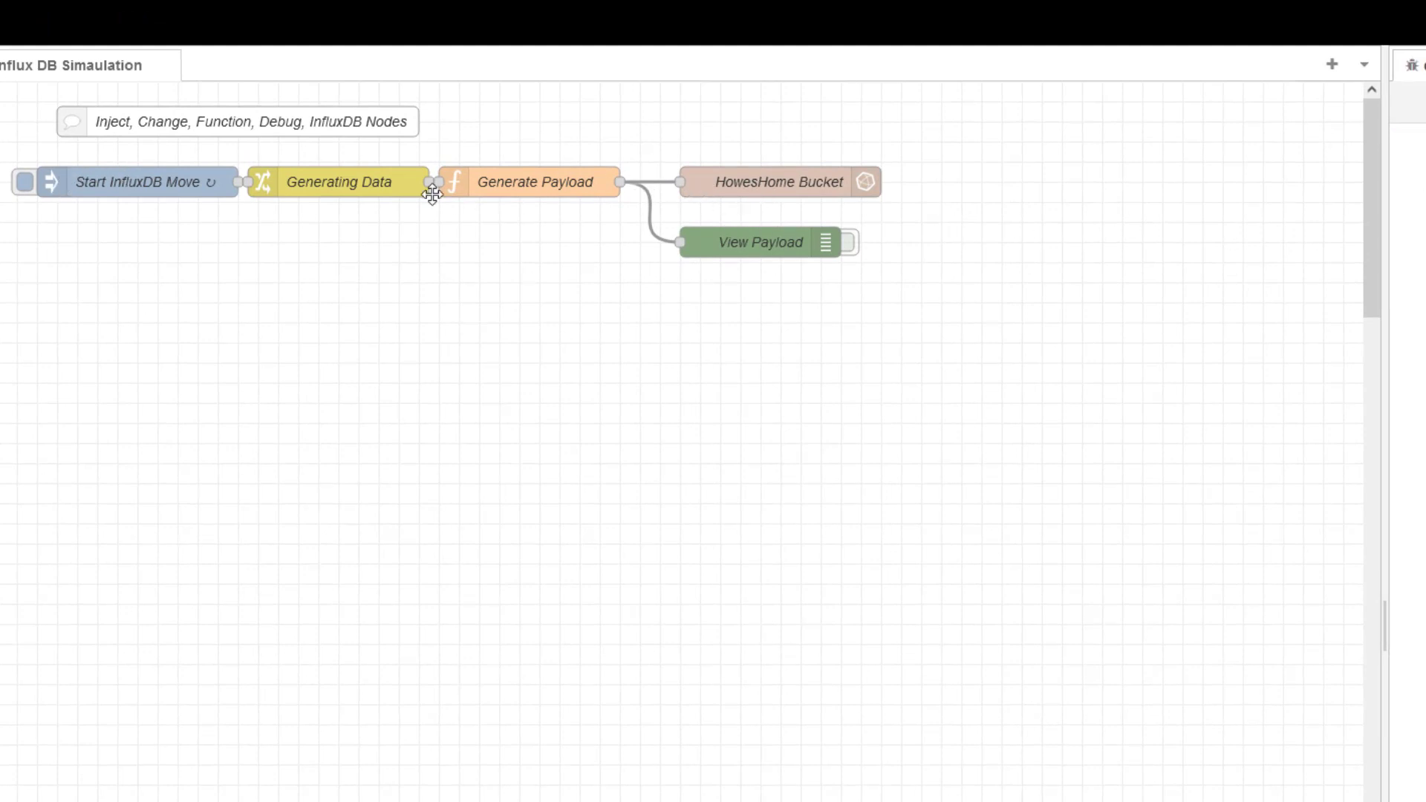
click(25, 182)
click(849, 244)
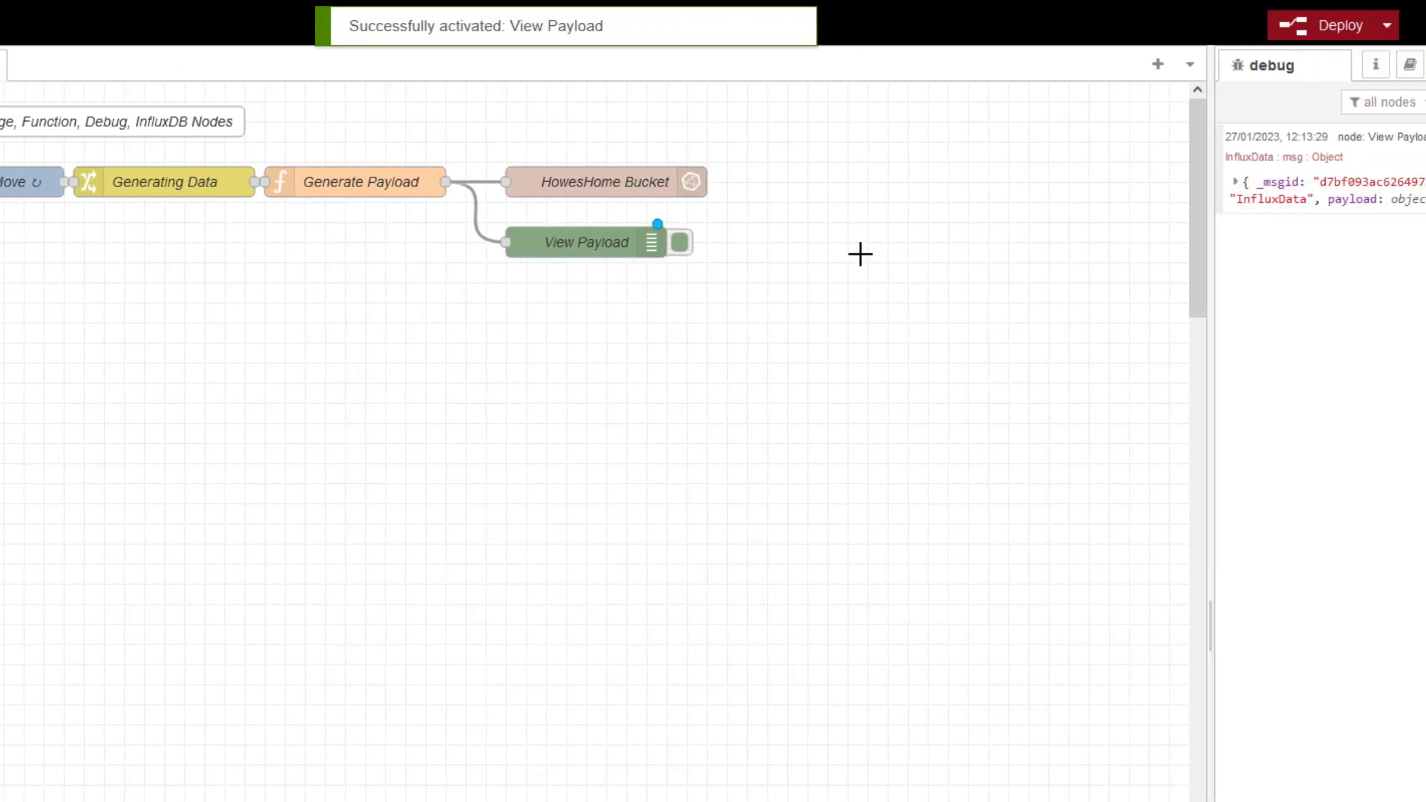
click(575, 249)
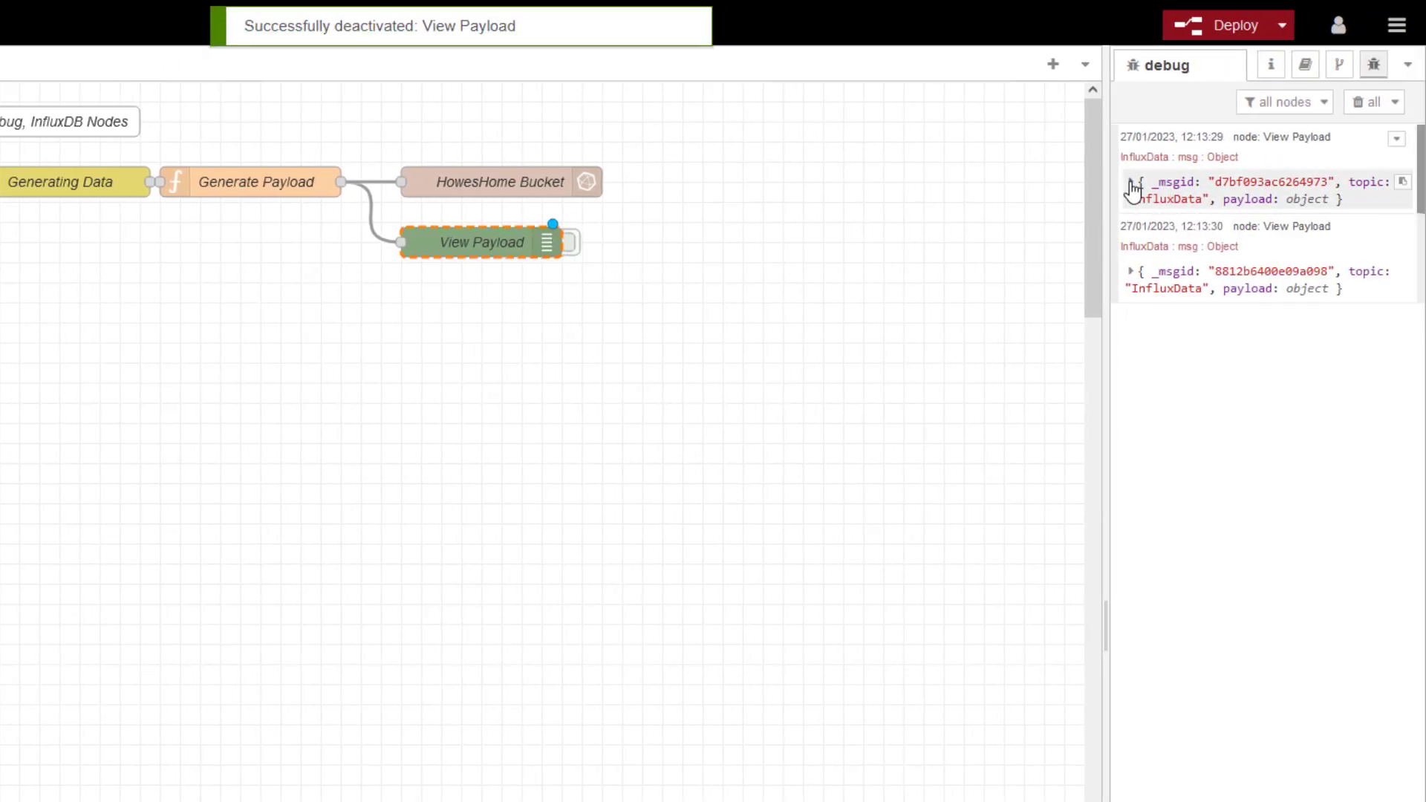
click(1130, 183)
click(1134, 252)
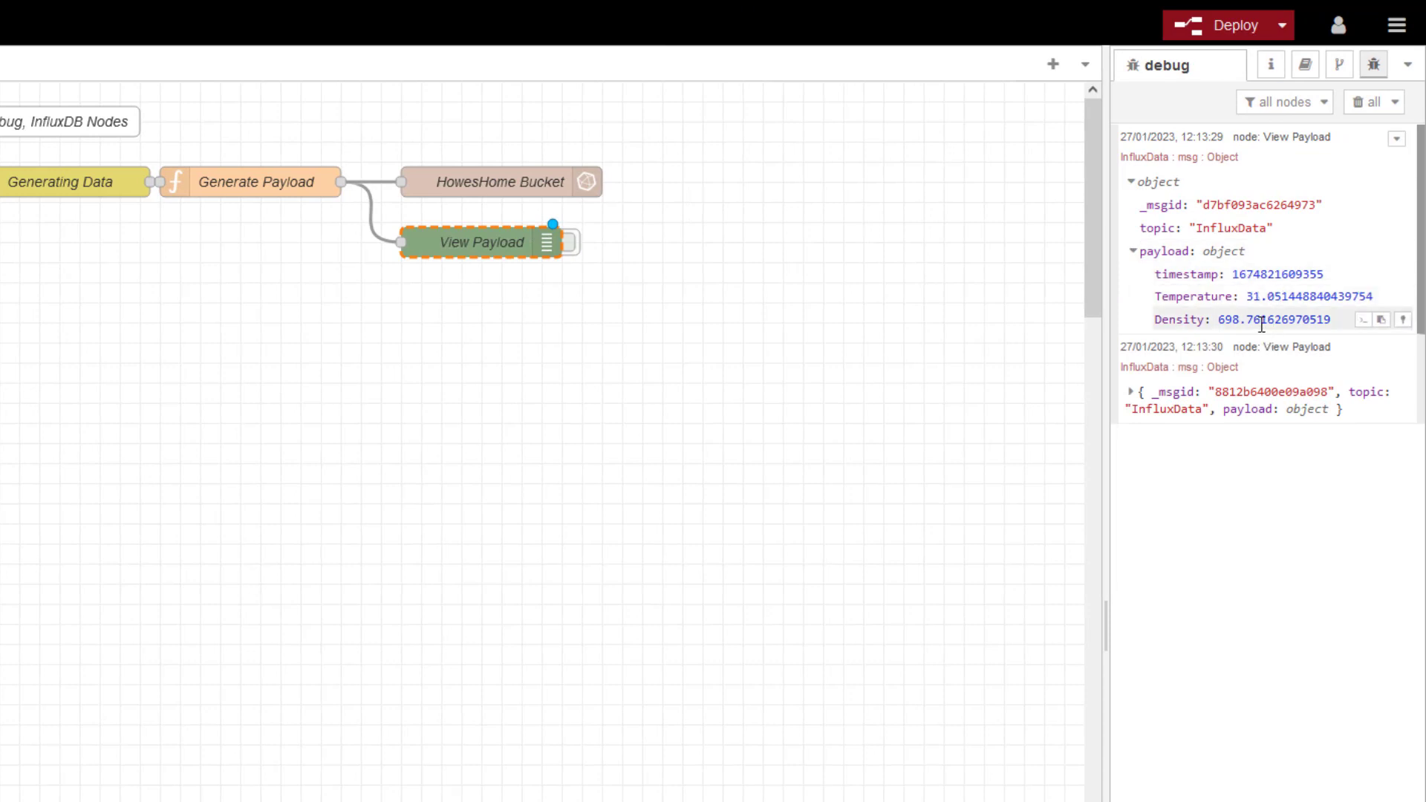
Step: Inspect the HowesHome Bucket node's InfluxDB server connection, then cancel without changes
double_click(529, 181)
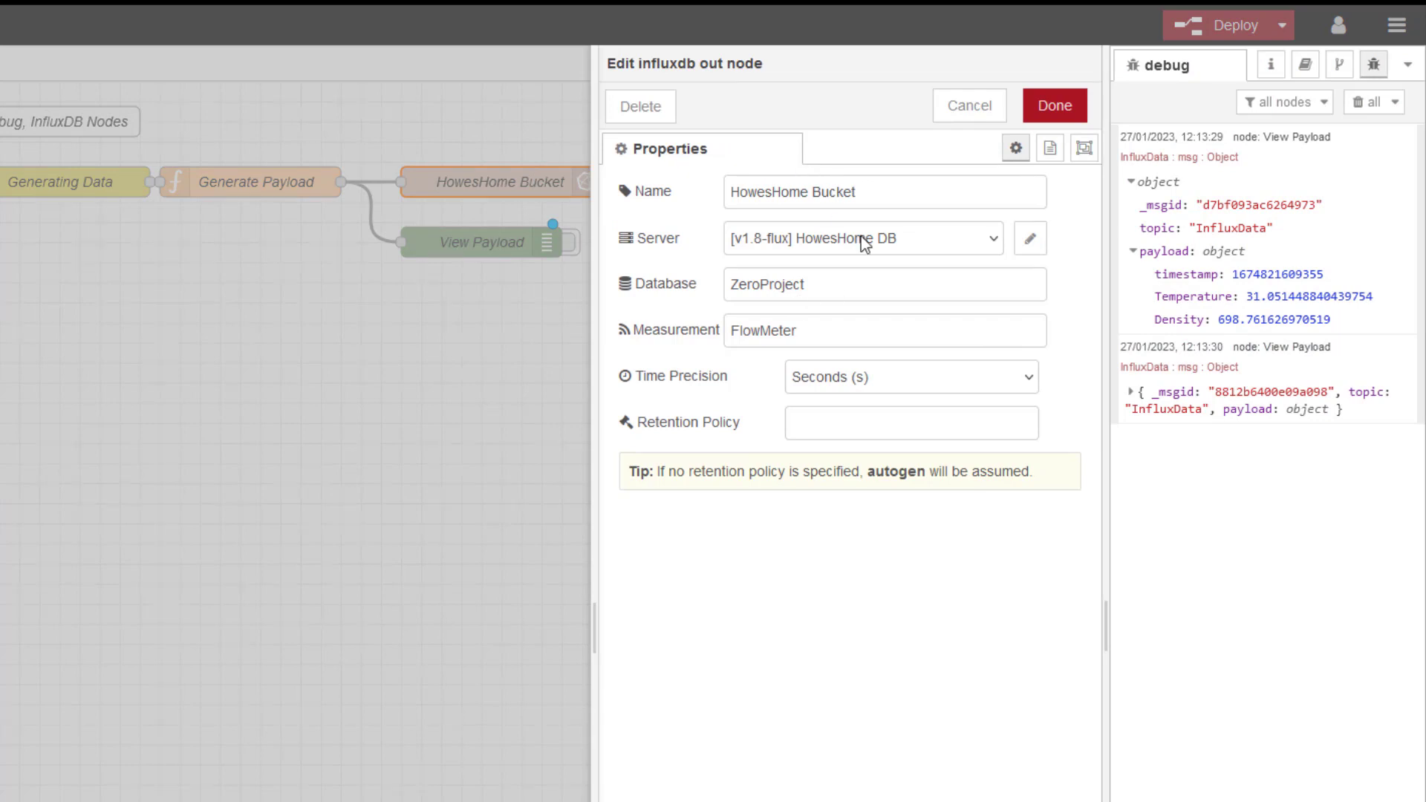
click(1028, 249)
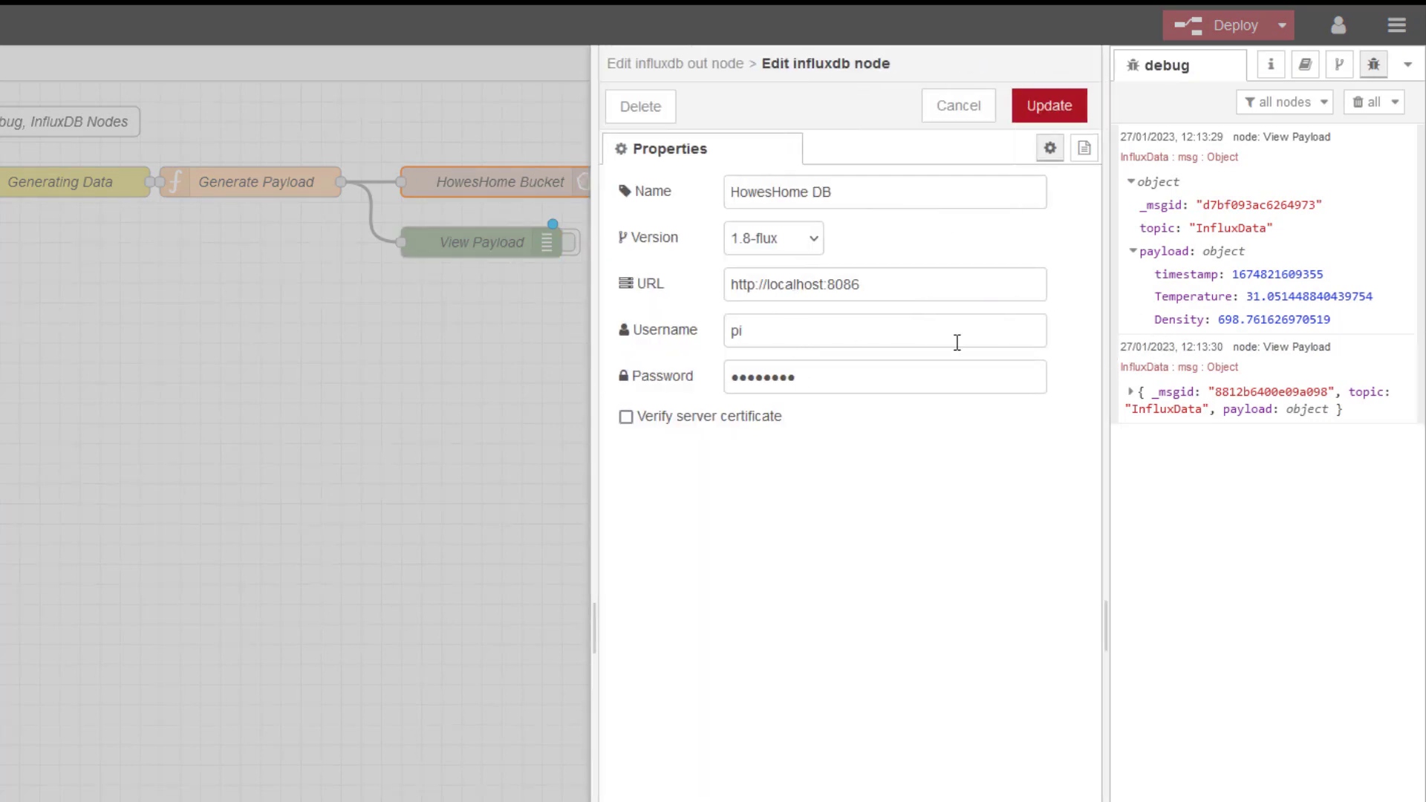
click(963, 108)
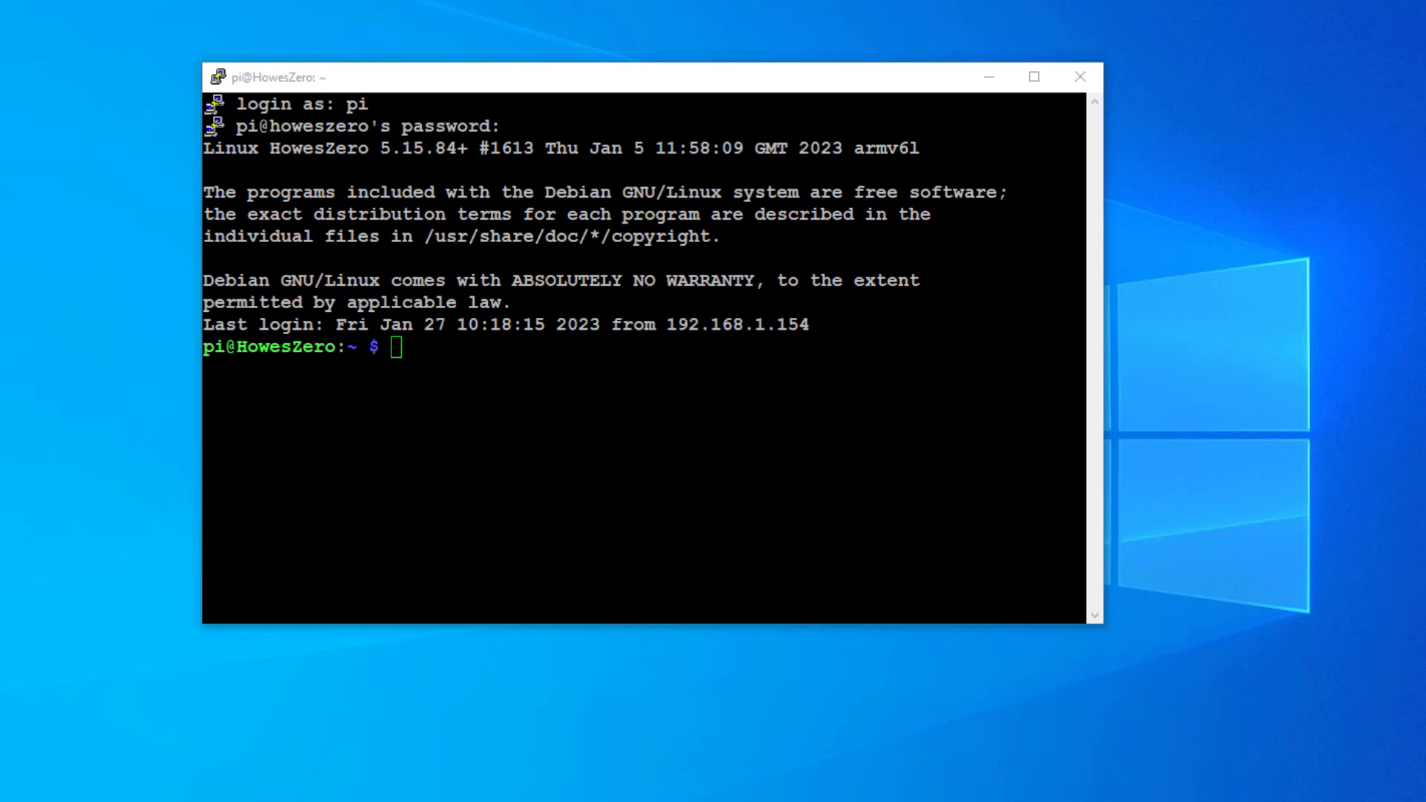
Step: Paste the wget command, maximize PuTTY, and download grafana_6.0.1_armhf.deb to the Pi
right_click(215, 420)
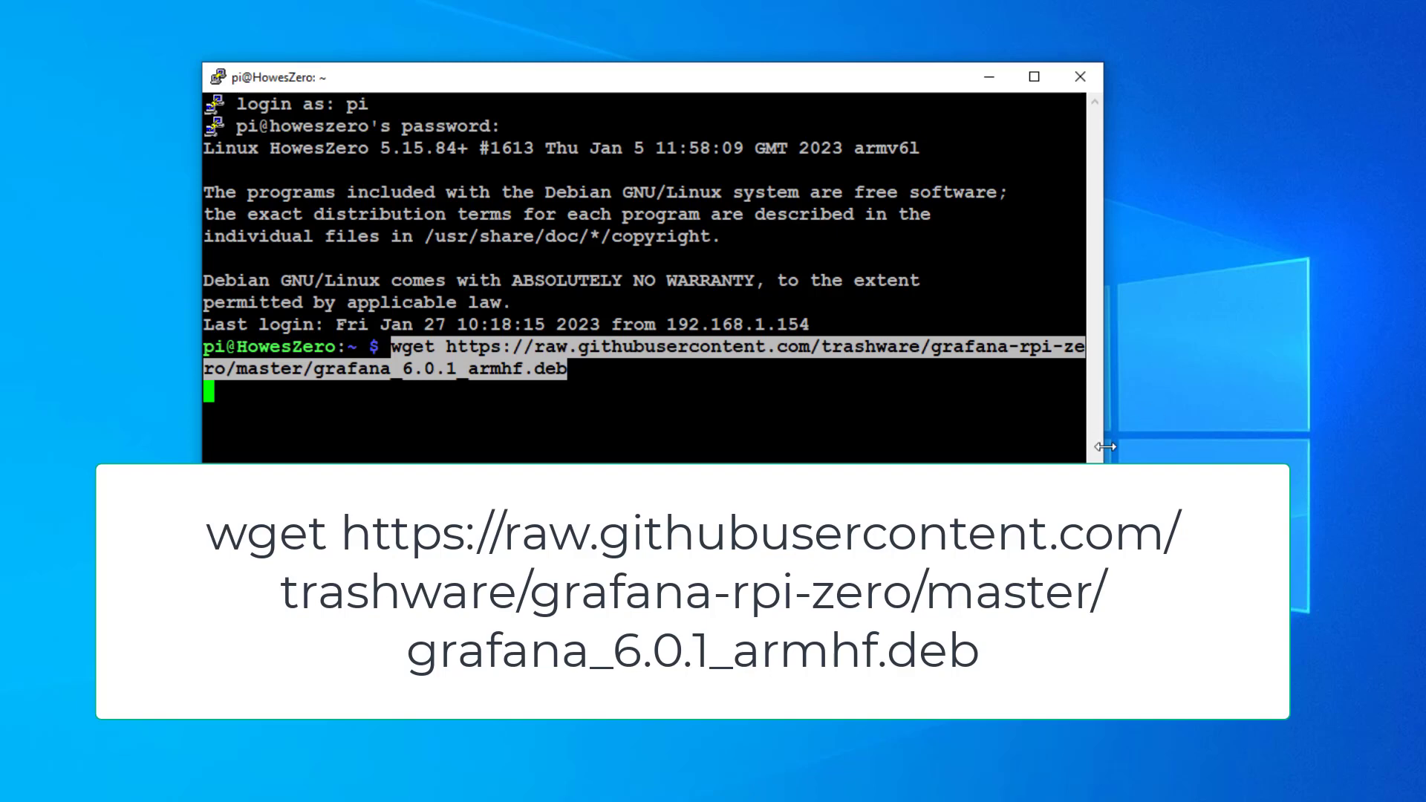
drag(1105, 445, 1236, 445)
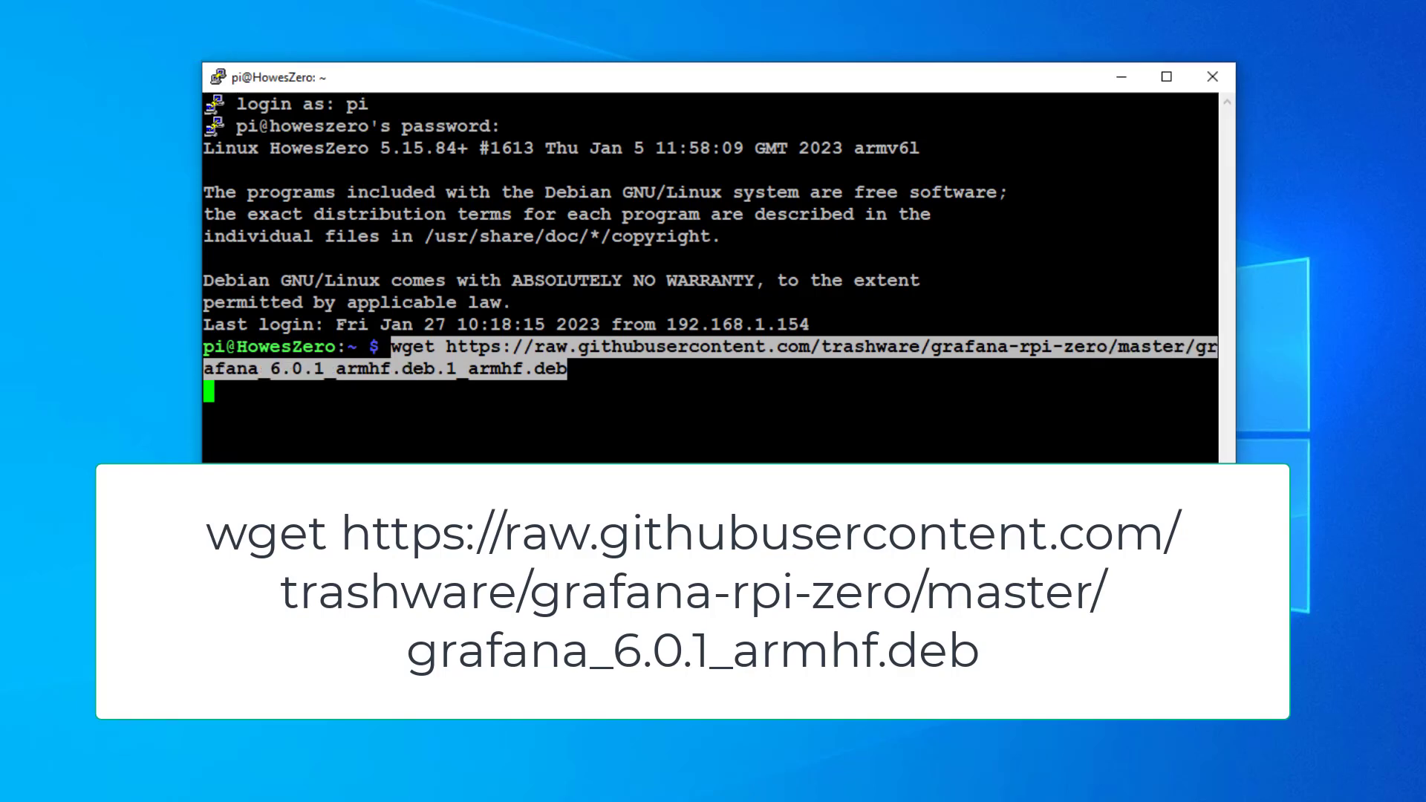
click(1166, 76)
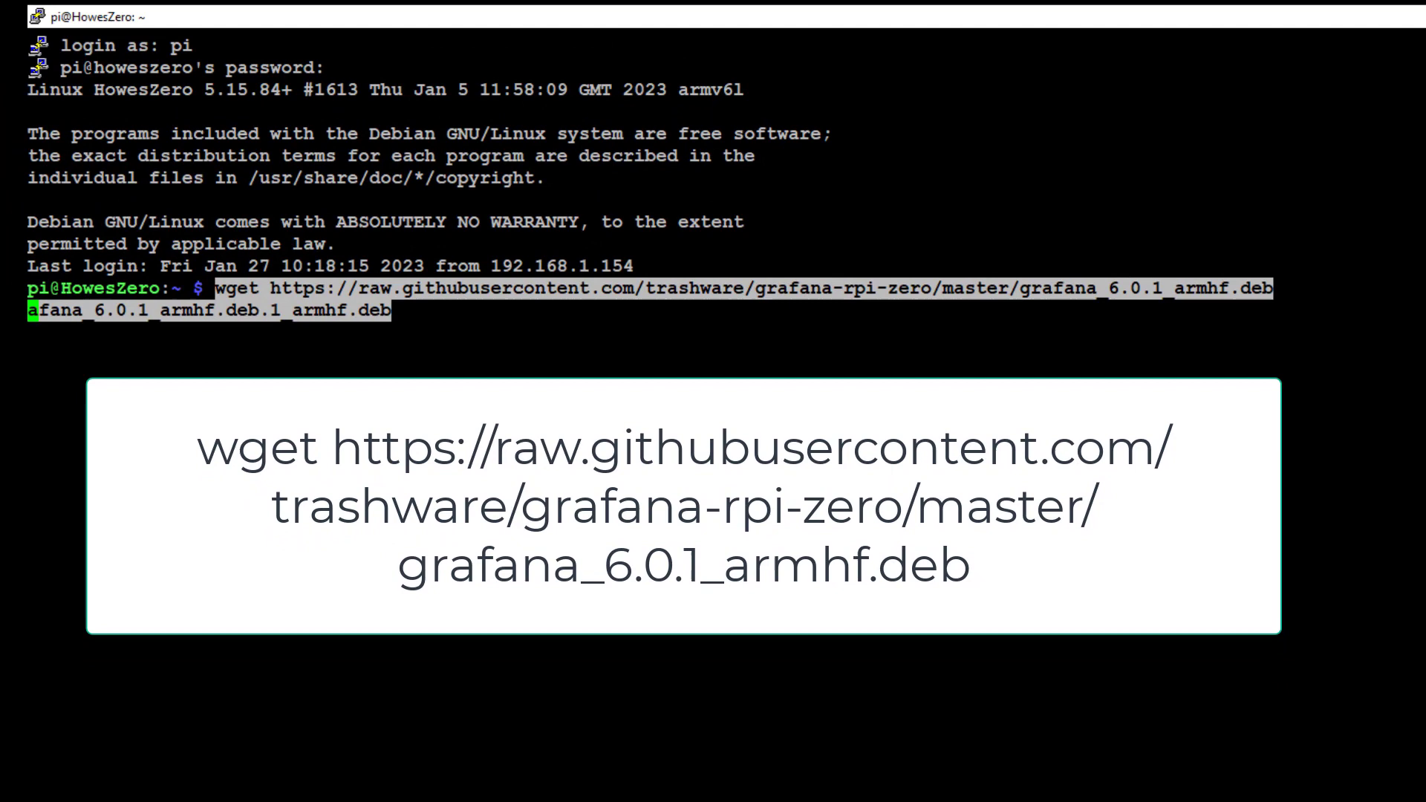
key(Return)
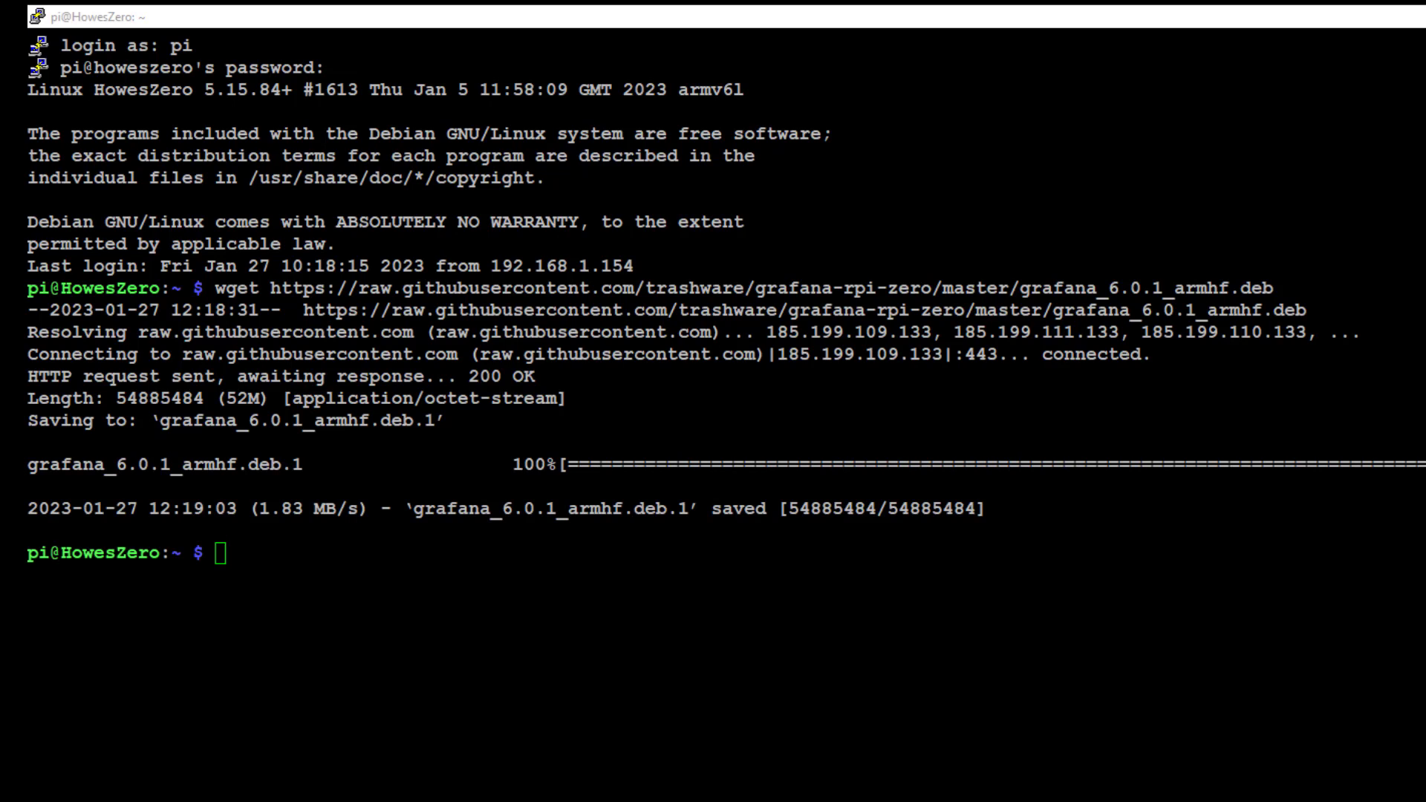
Step: Run 'sudo apt-get install adduser libfontconfig', confirming both are already at newest versions
text(sudo apt-get install adduser libfontconfig)
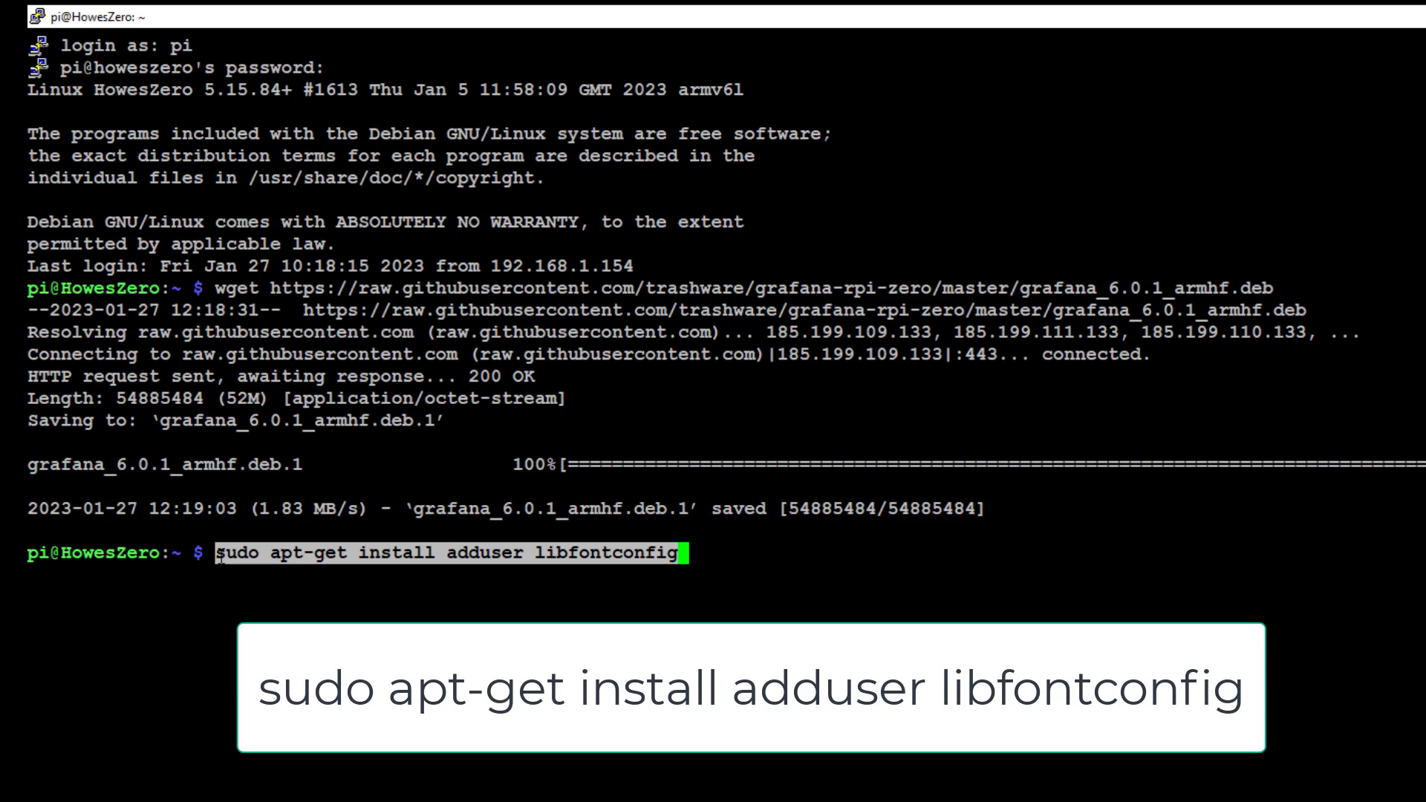
key(Return)
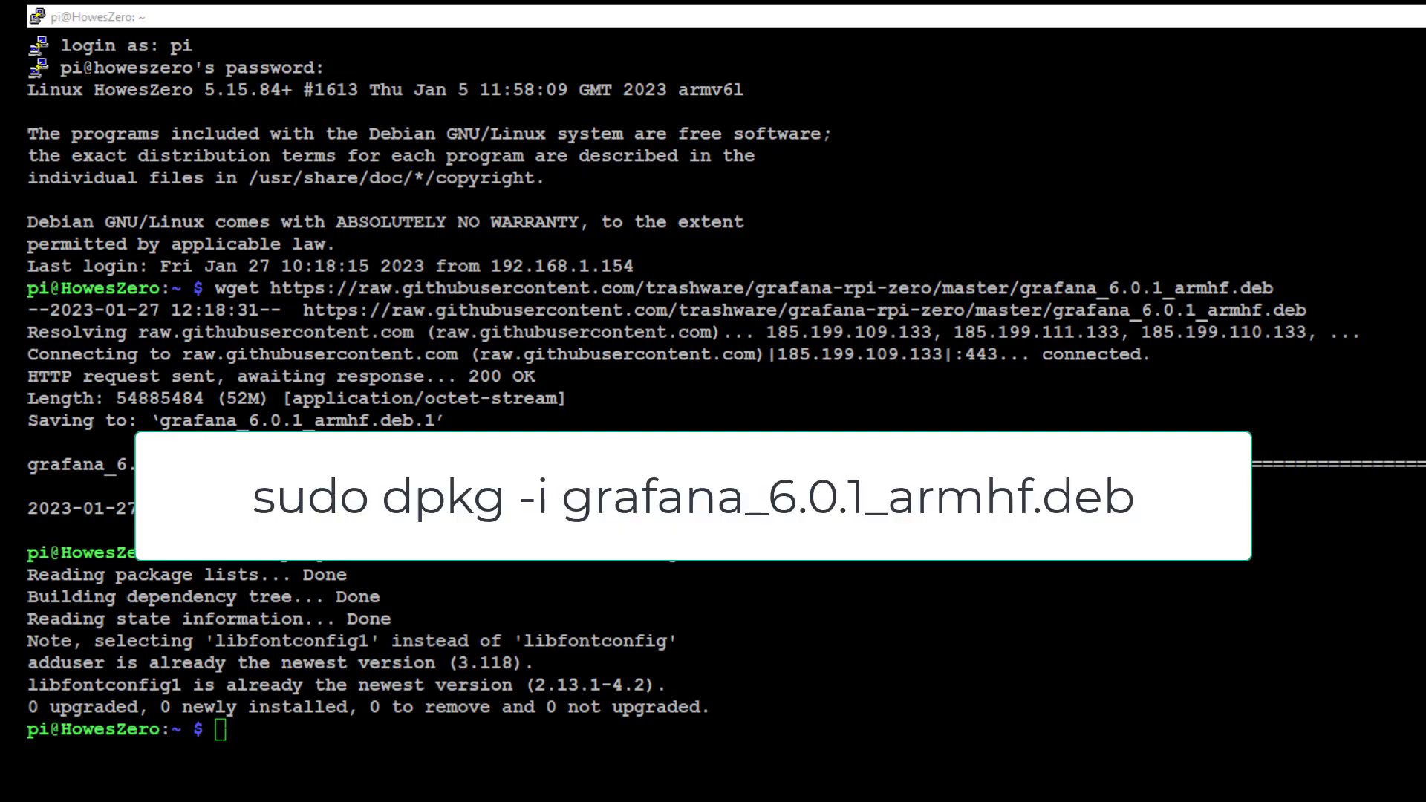
Step: Install grafana_6.0.1_armhf.deb with dpkg and register grafana-server defaults with update-rc.d
right_click(234, 732)
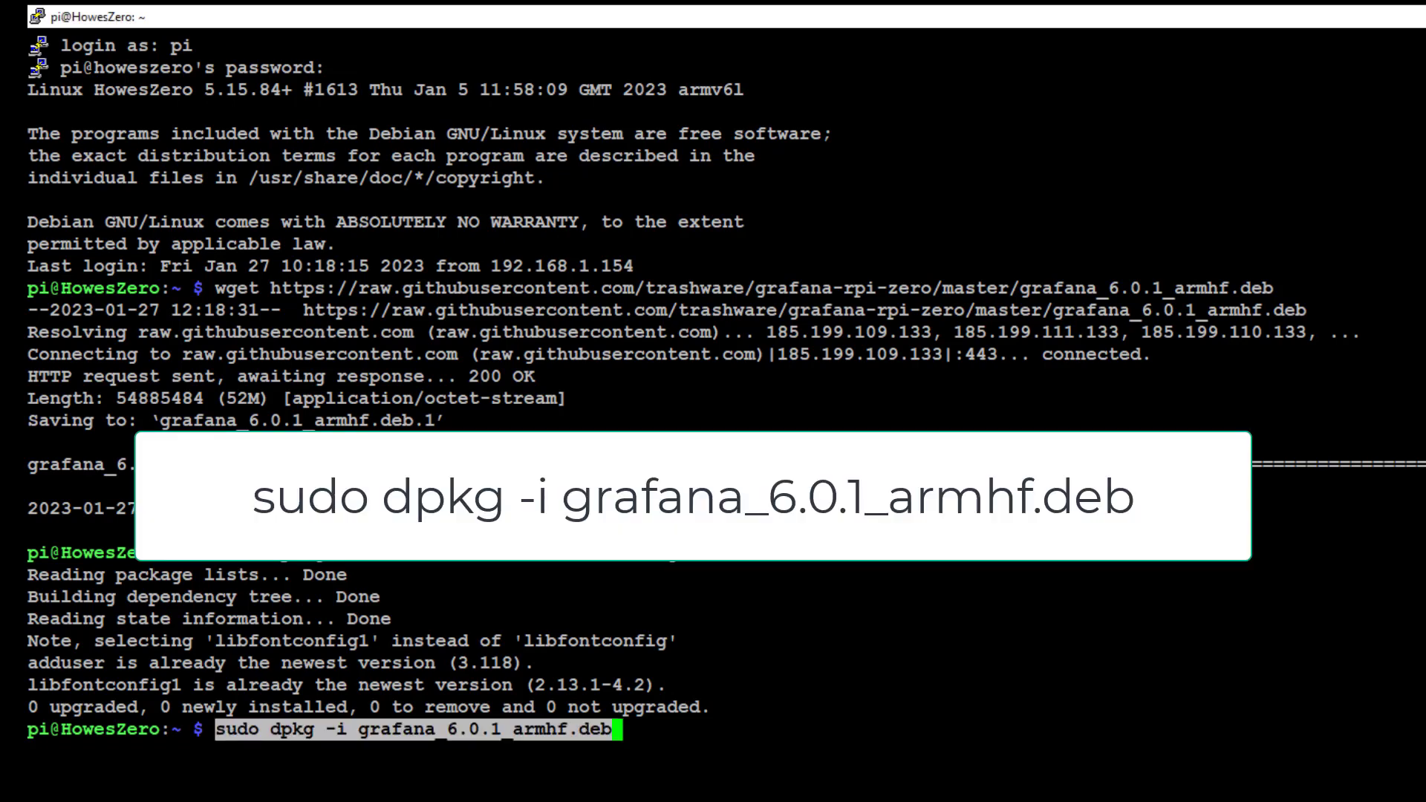
key(Return)
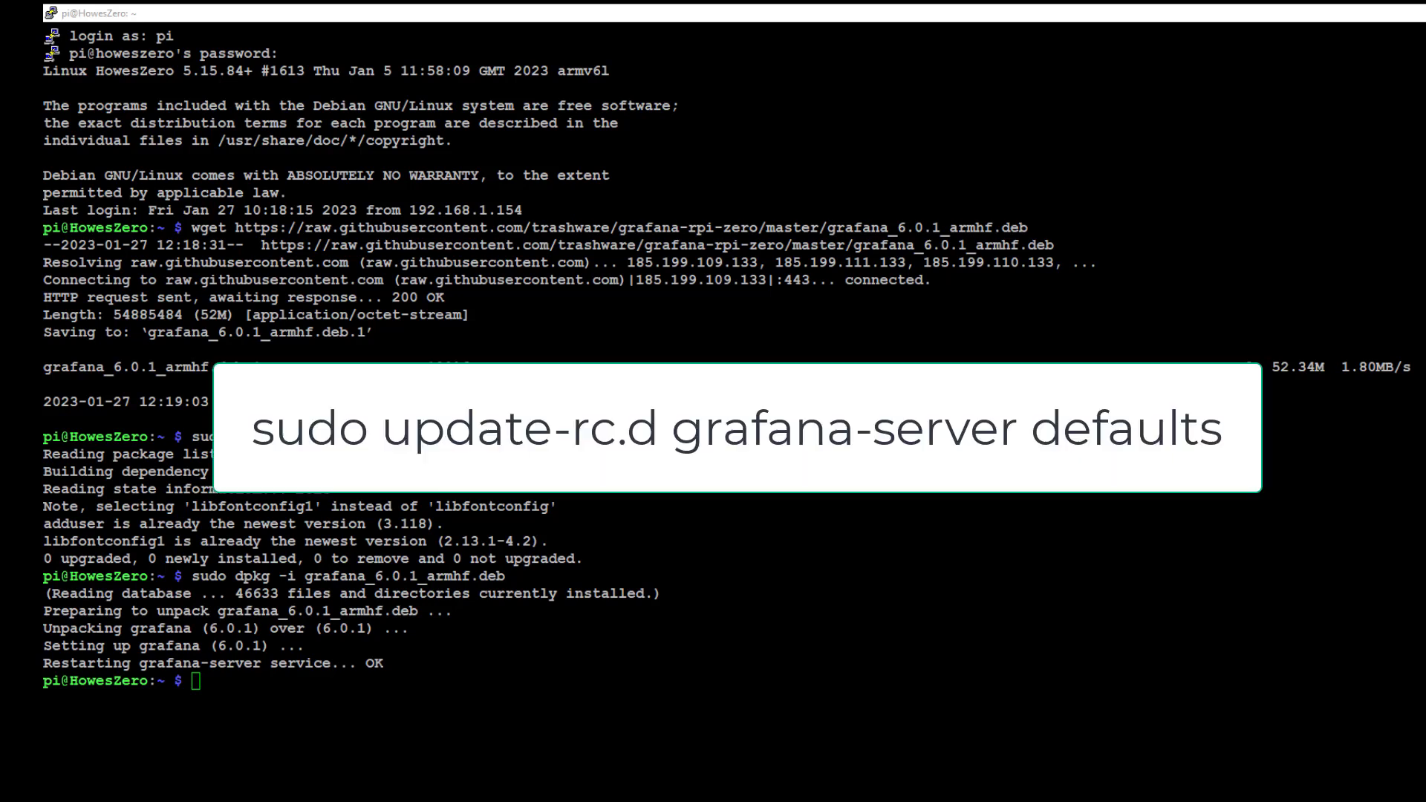
text(sudo update-rc.d grafana-server defaults)
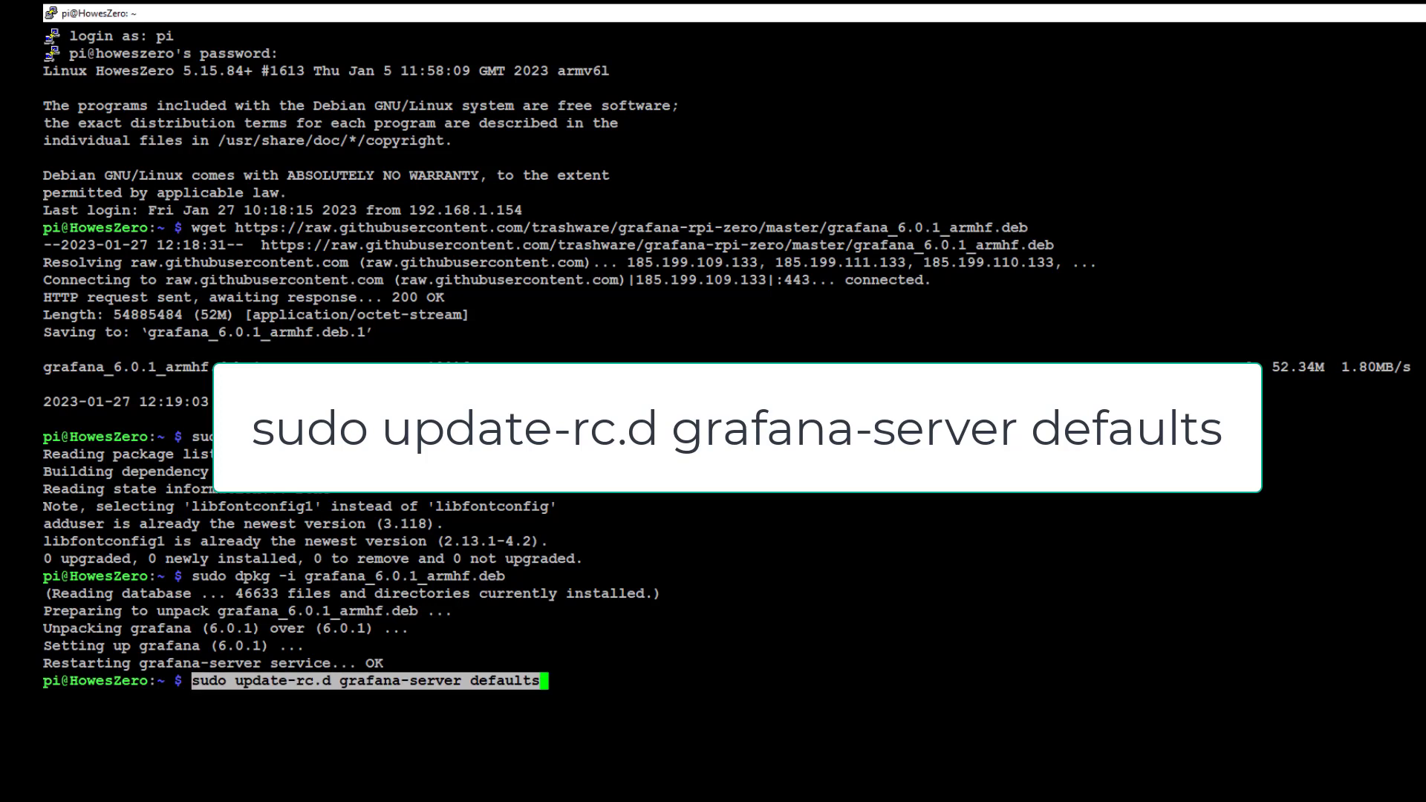
key(Return)
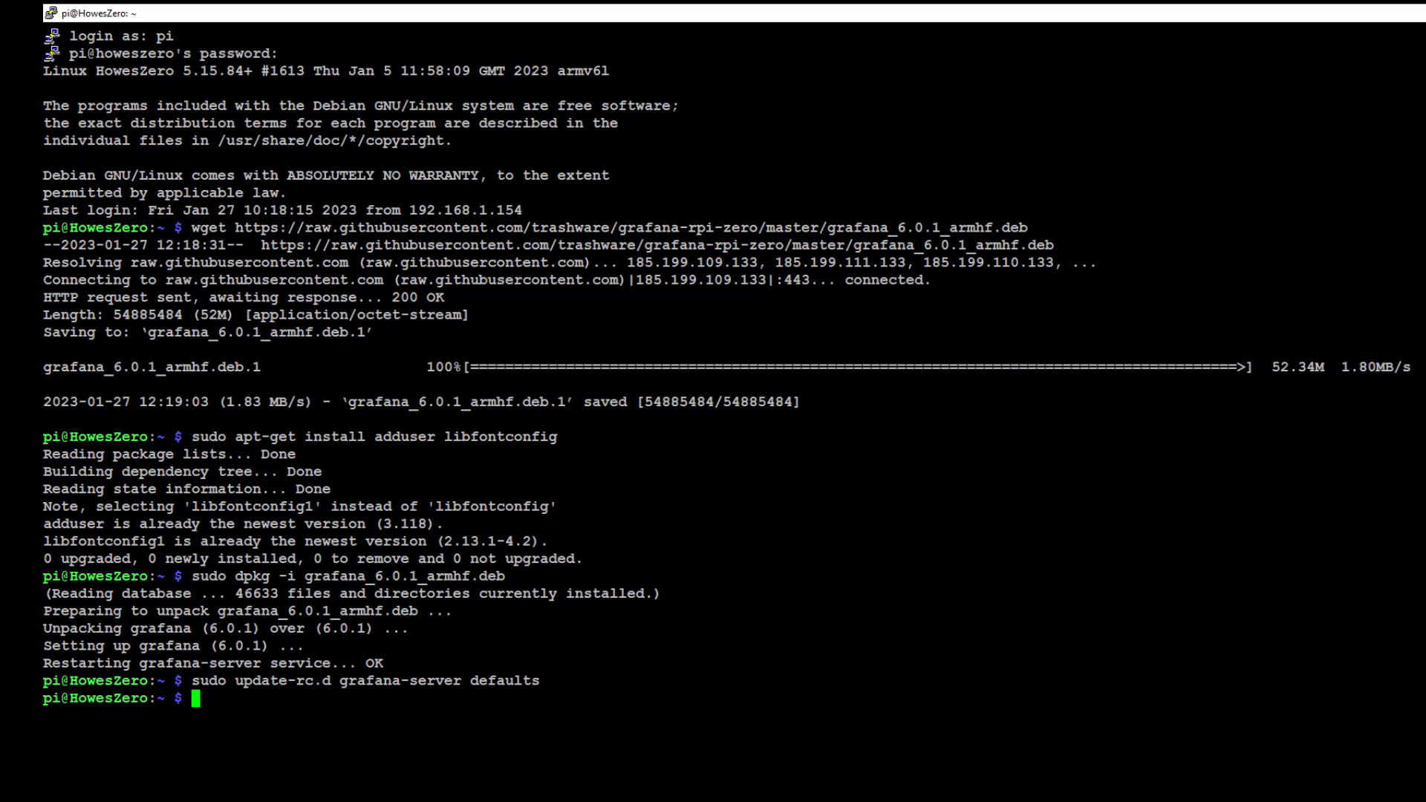
Step: Start the grafana-server service and return to the Node-RED browser window
key(alt+Tab)
key(alt+Tab)
text(sudo service grafana-server start)
key(Return)
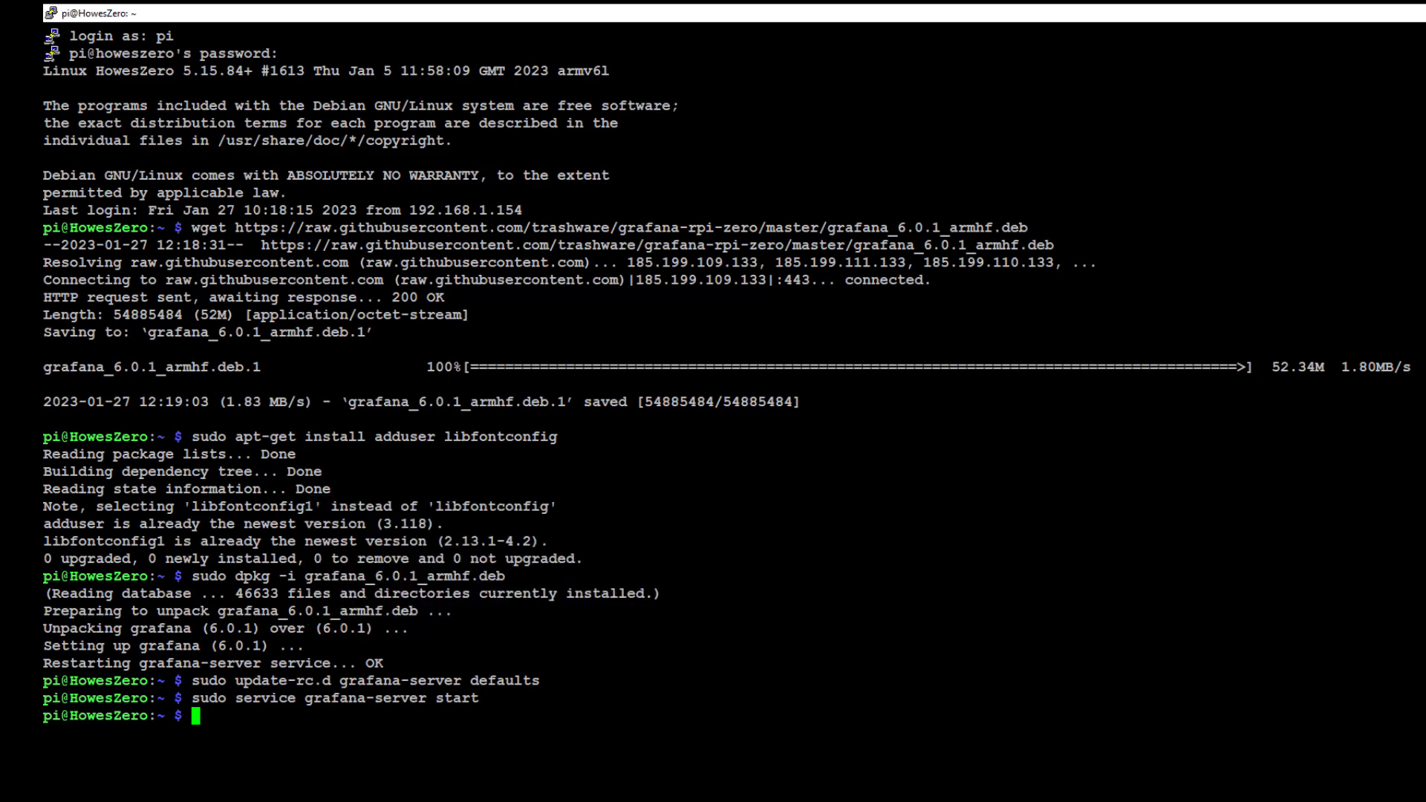
key(alt+Tab)
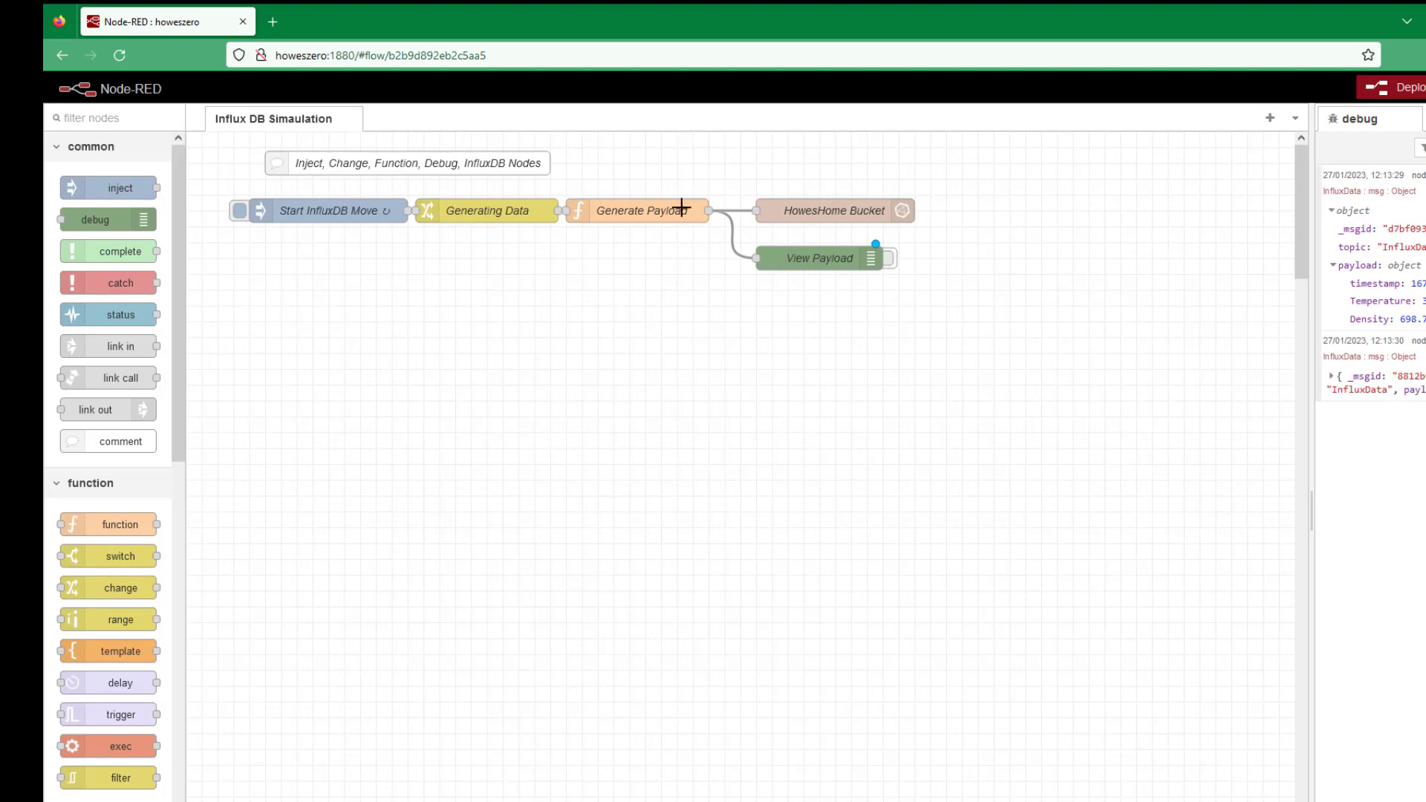
Step: Load the Grafana login page at howeszero:3000 in a new browser tab
click(273, 24)
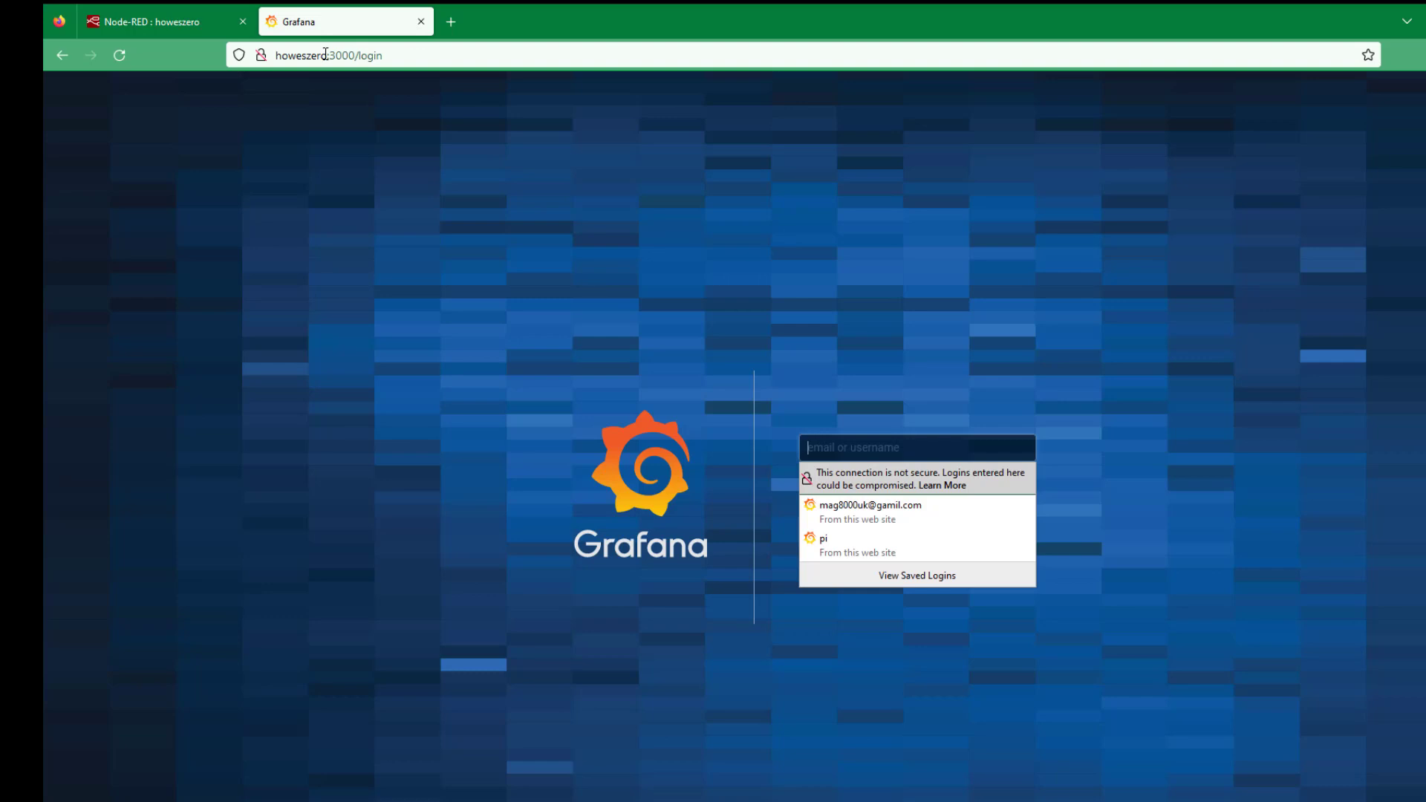
click(864, 702)
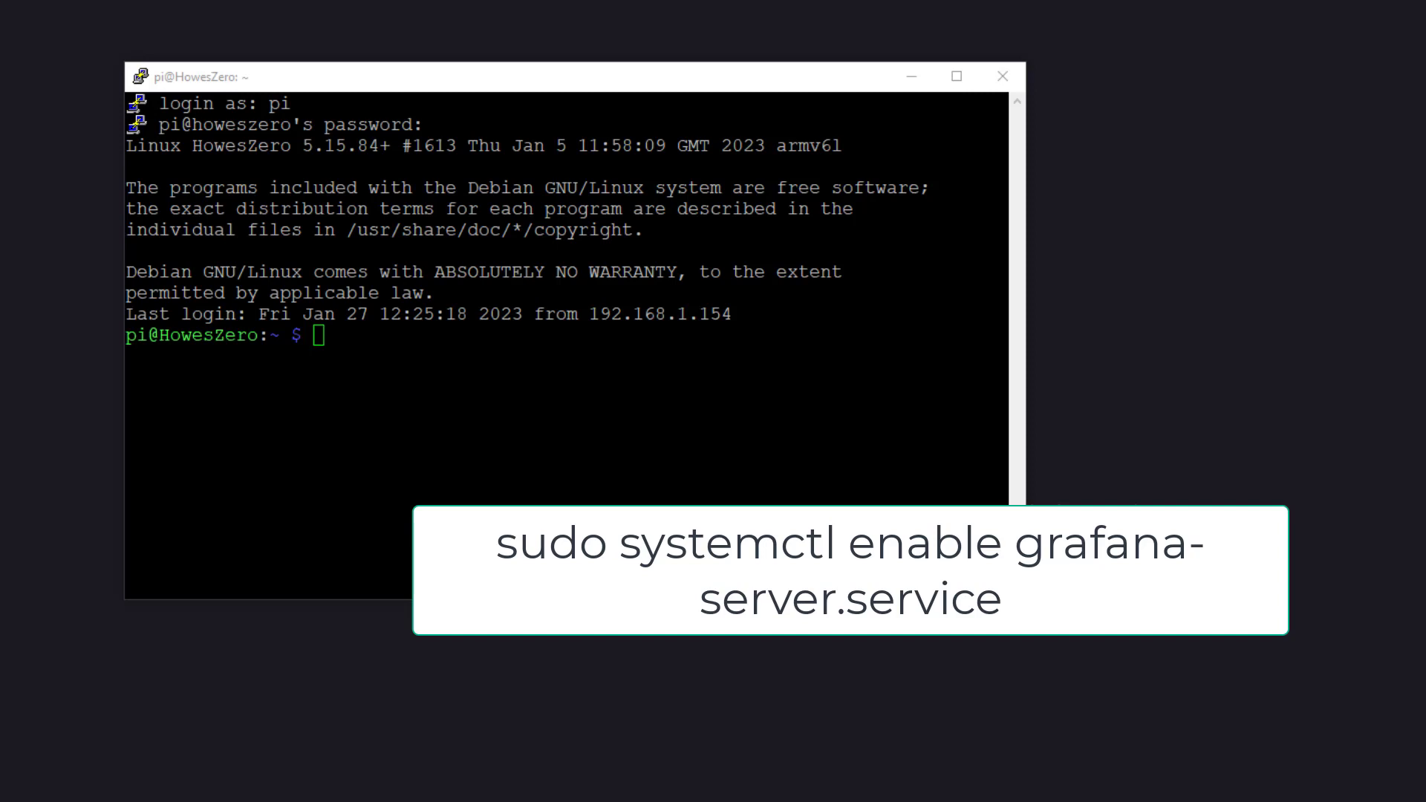
Step: Enable grafana-server.service with systemctl, then reboot the Pi with 'sudo reboot'
right_click(330, 338)
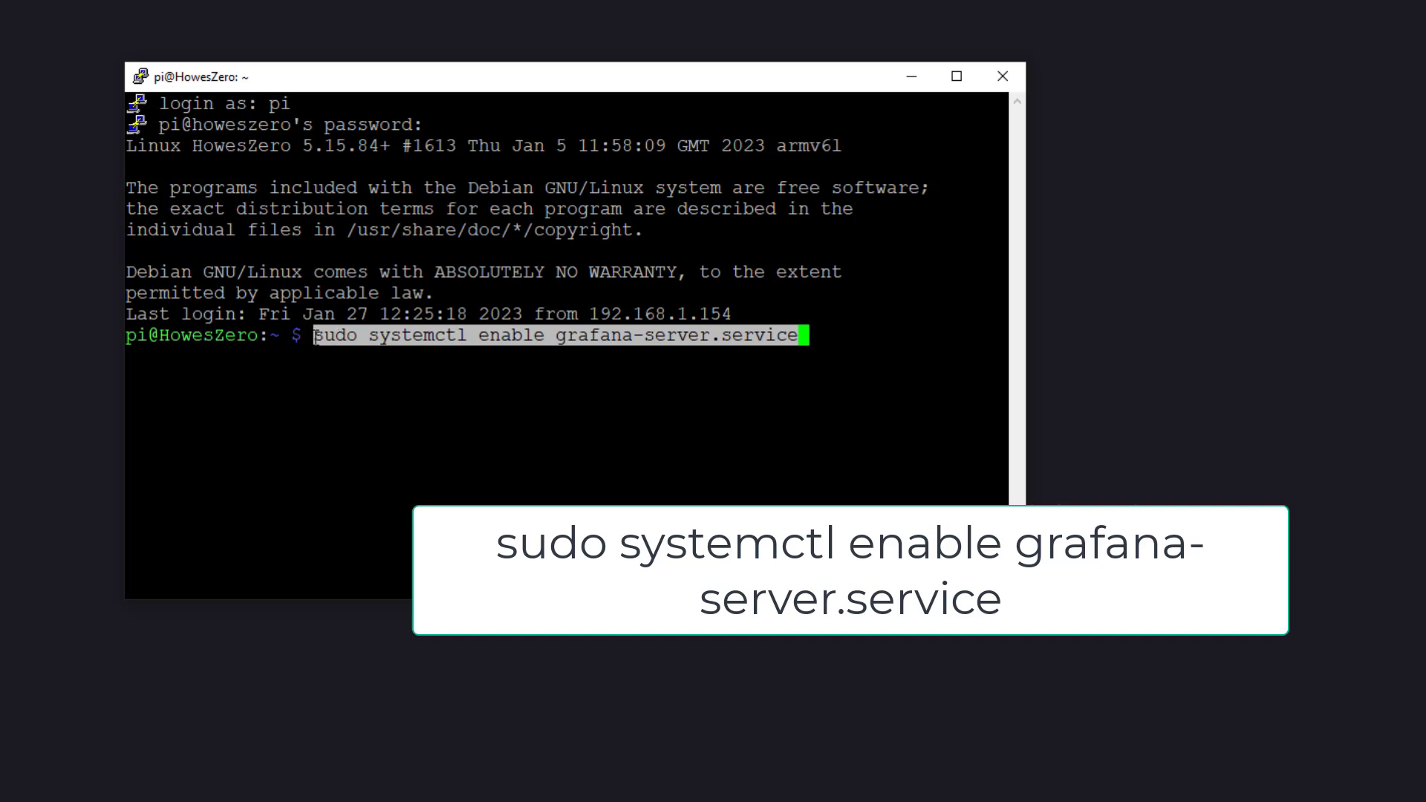
key(Return)
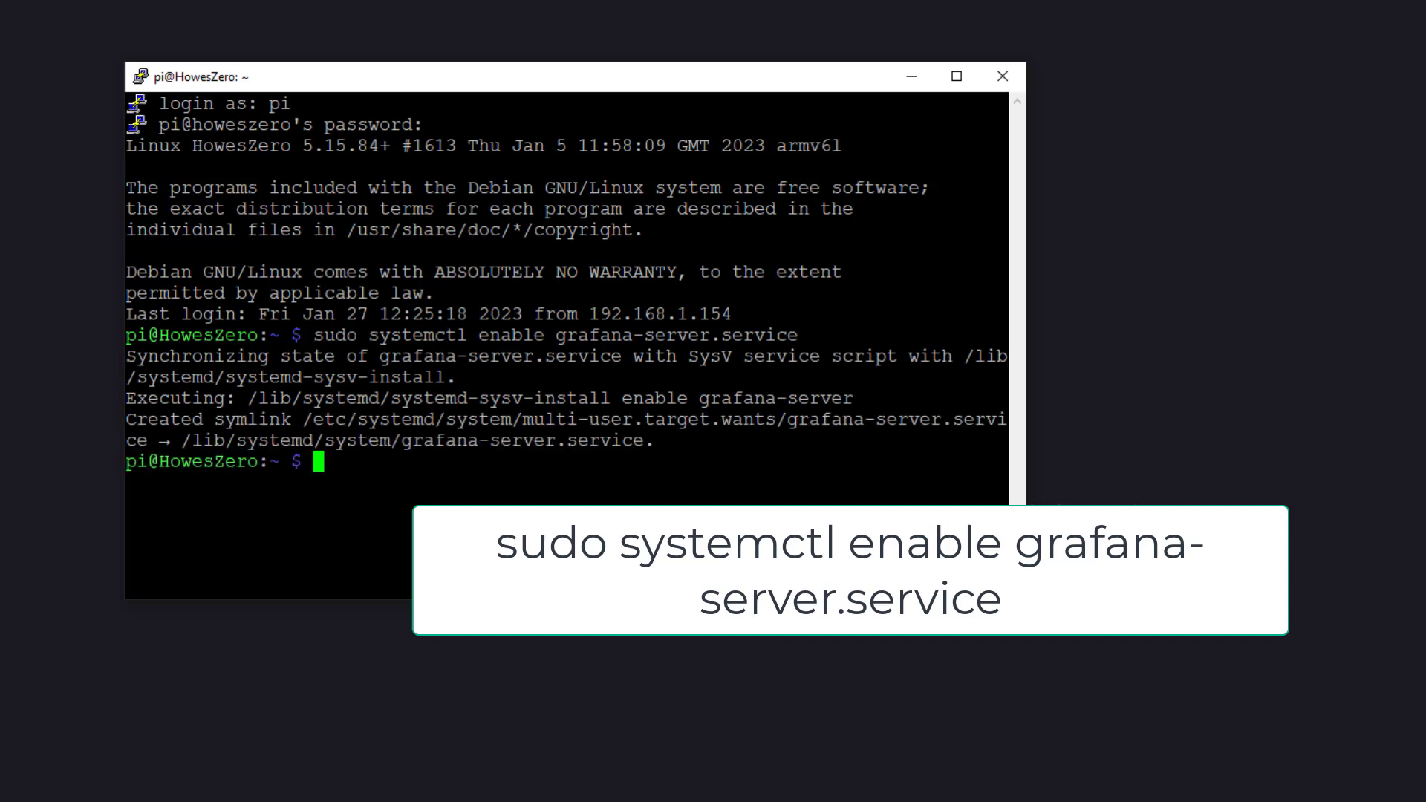
text(sudo reboot)
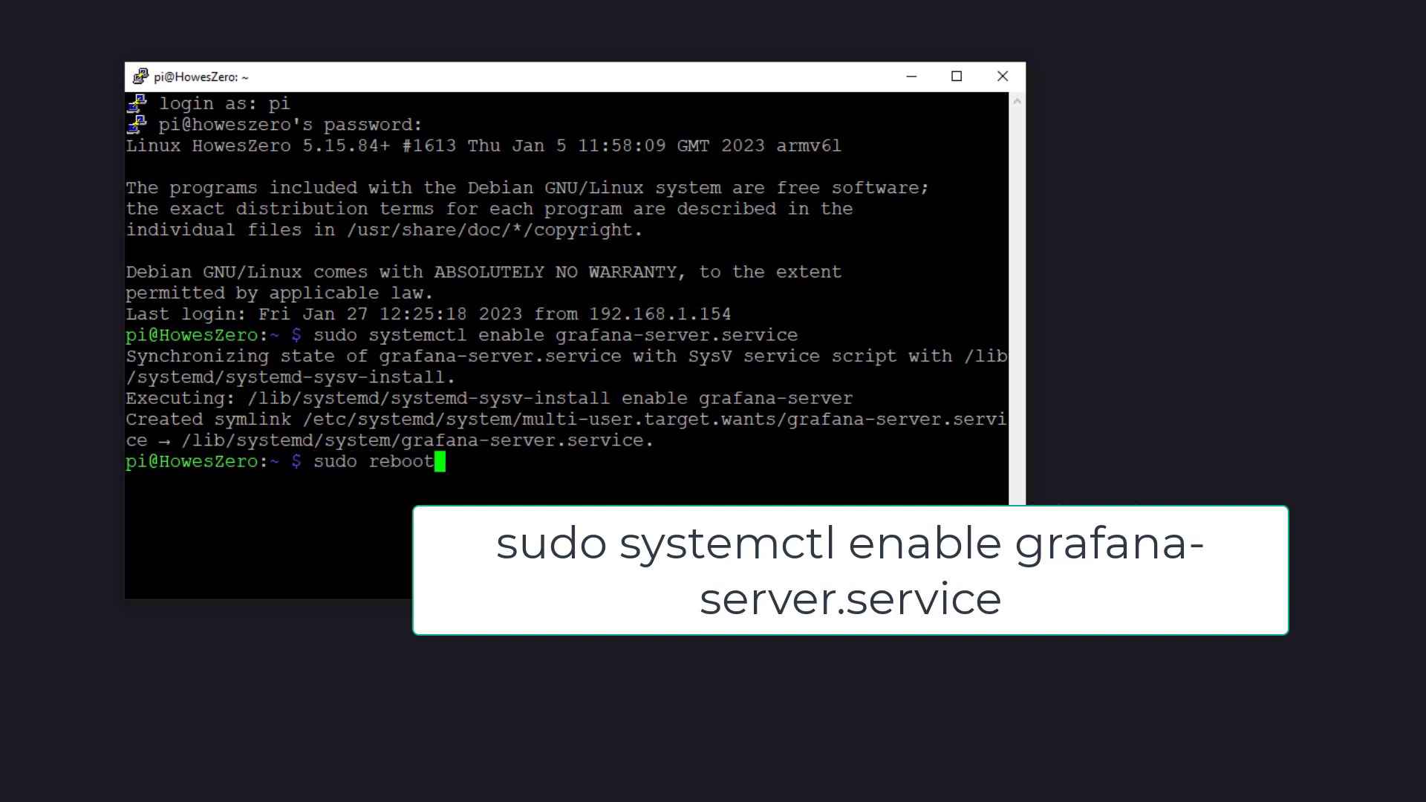
key(Return)
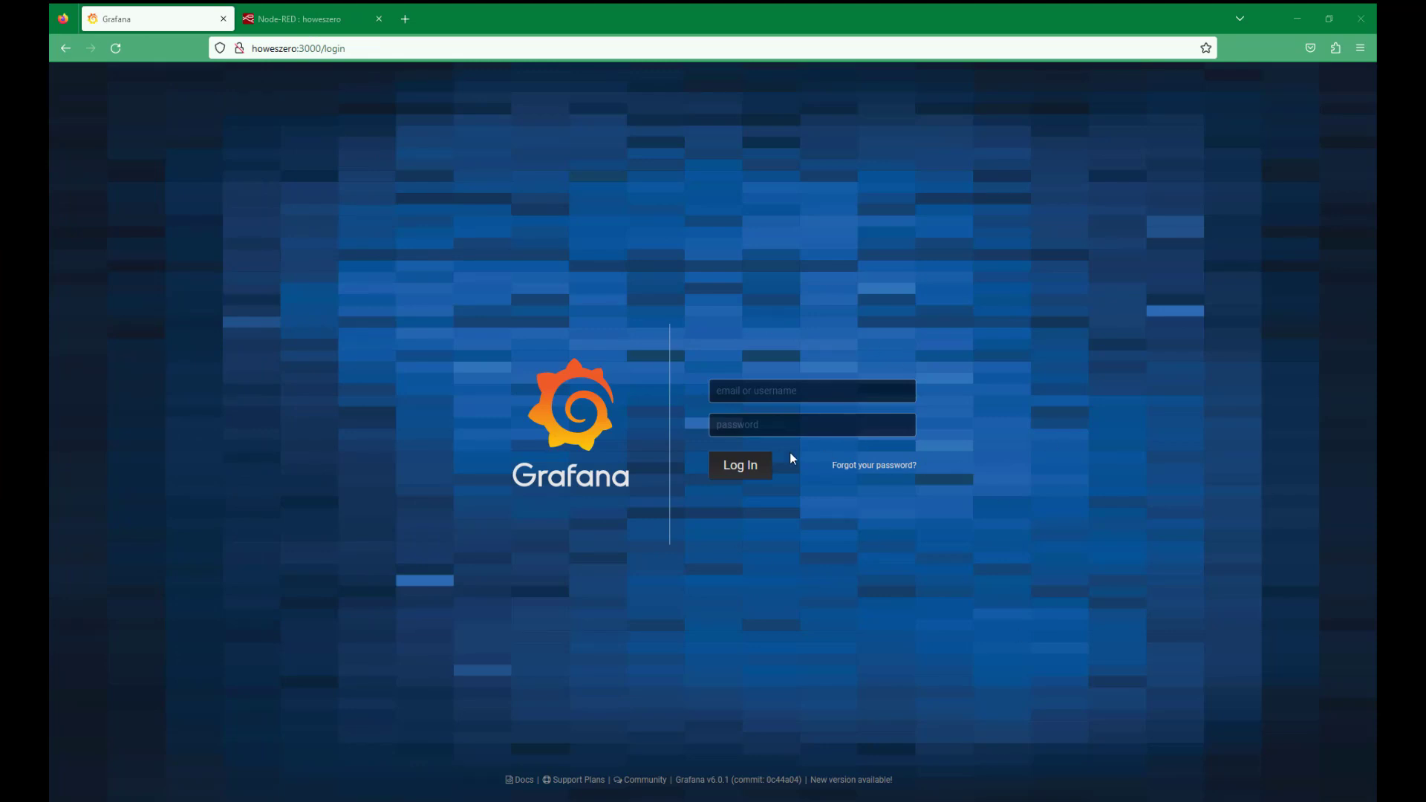
Step: Clear Node-RED's debug panel, toggle View Payload for fresh messages, then return to Grafana
click(297, 15)
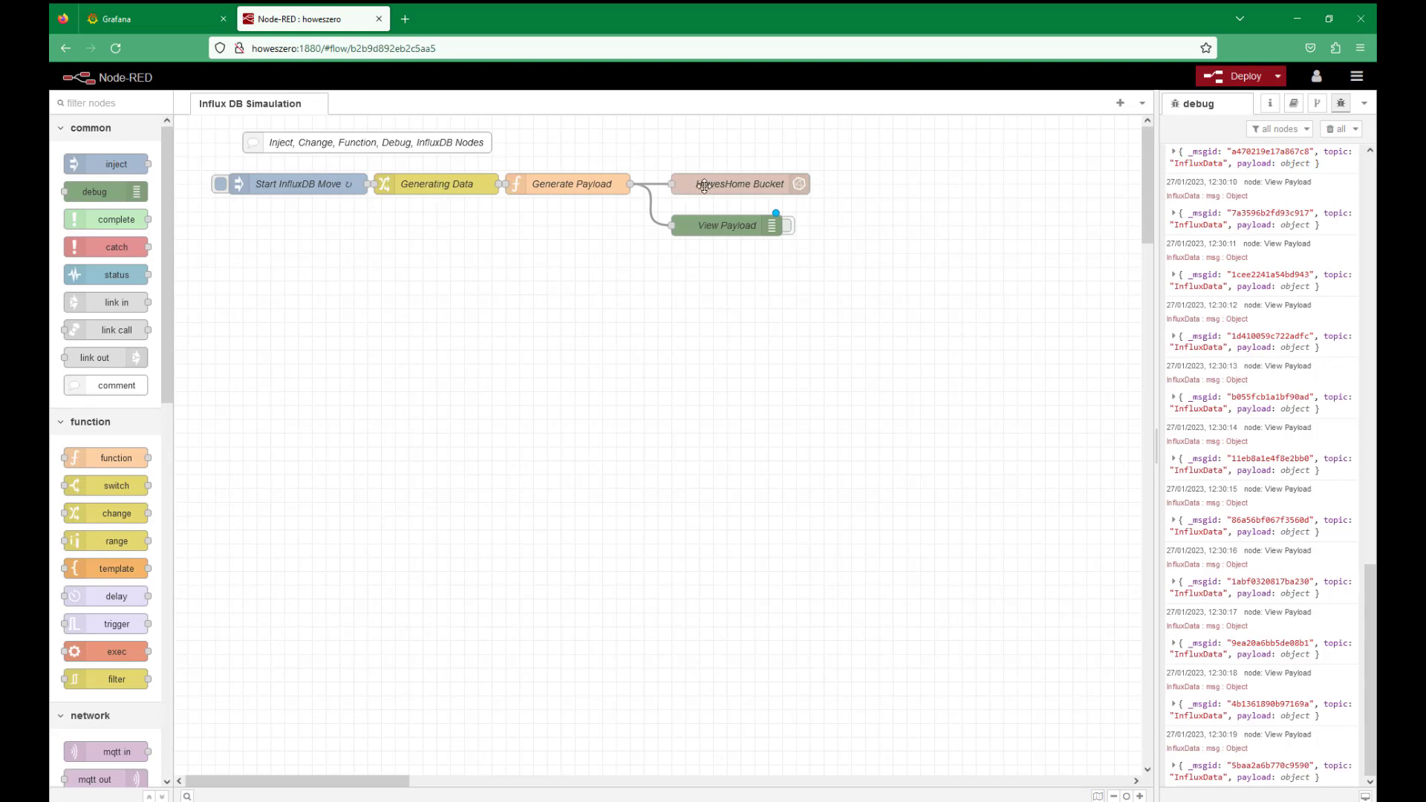
click(1335, 128)
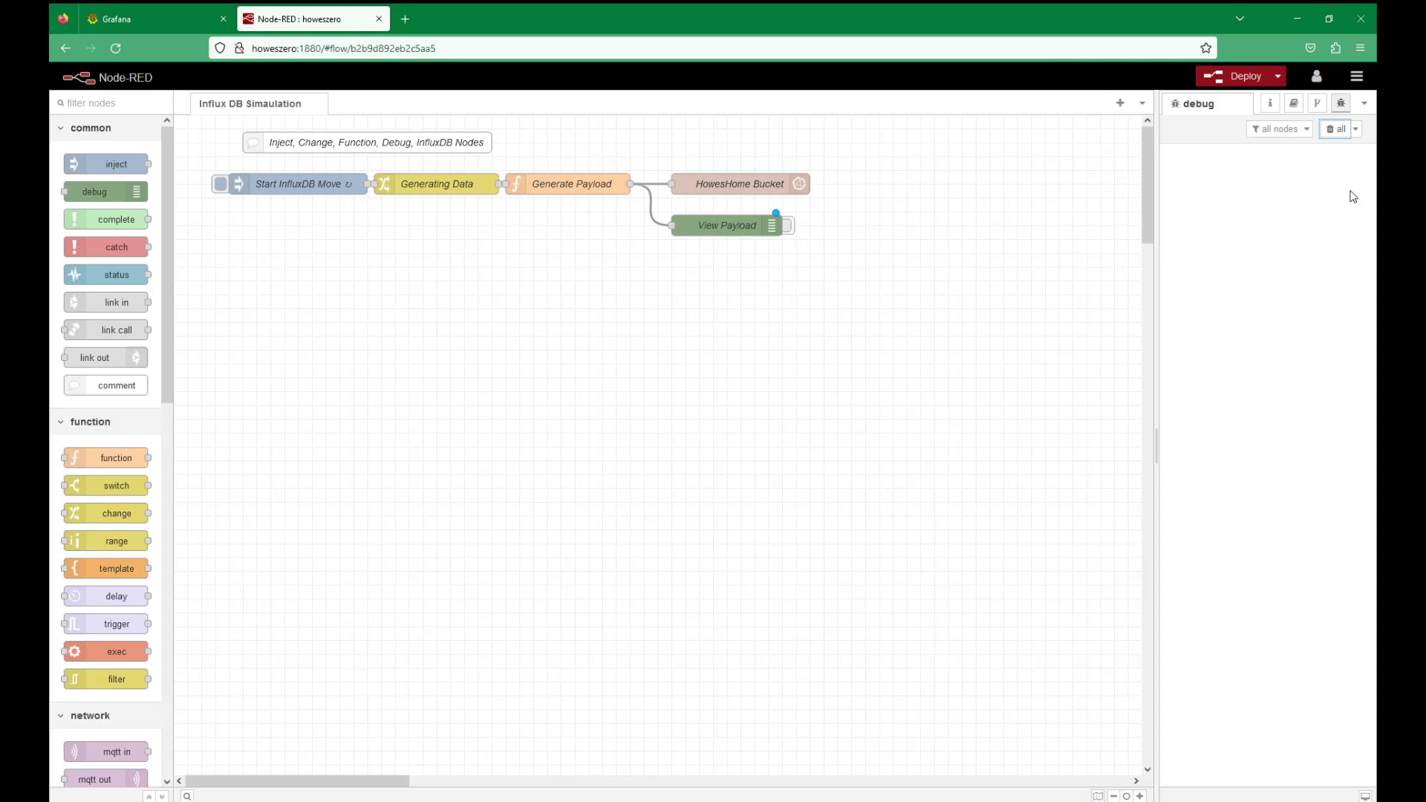
click(789, 227)
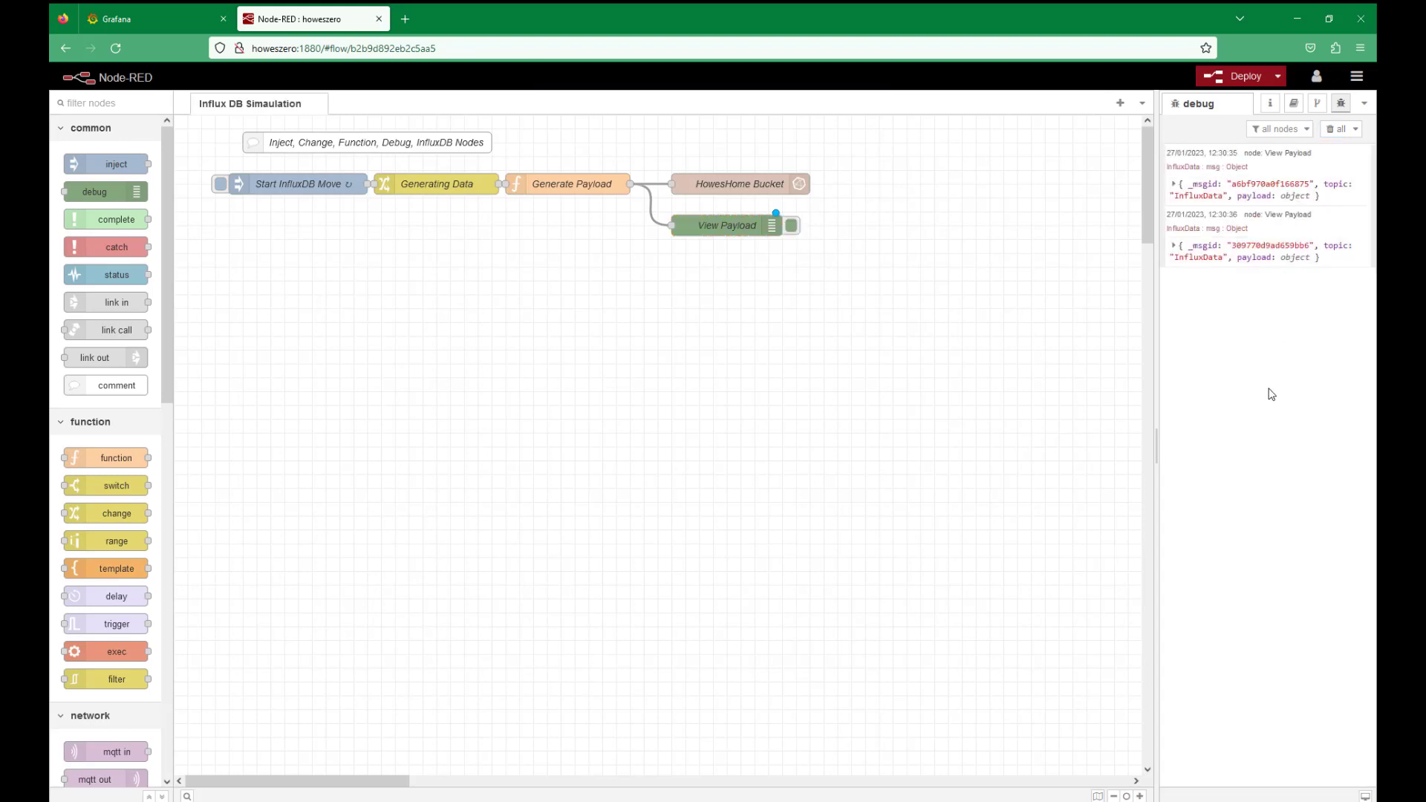
click(790, 227)
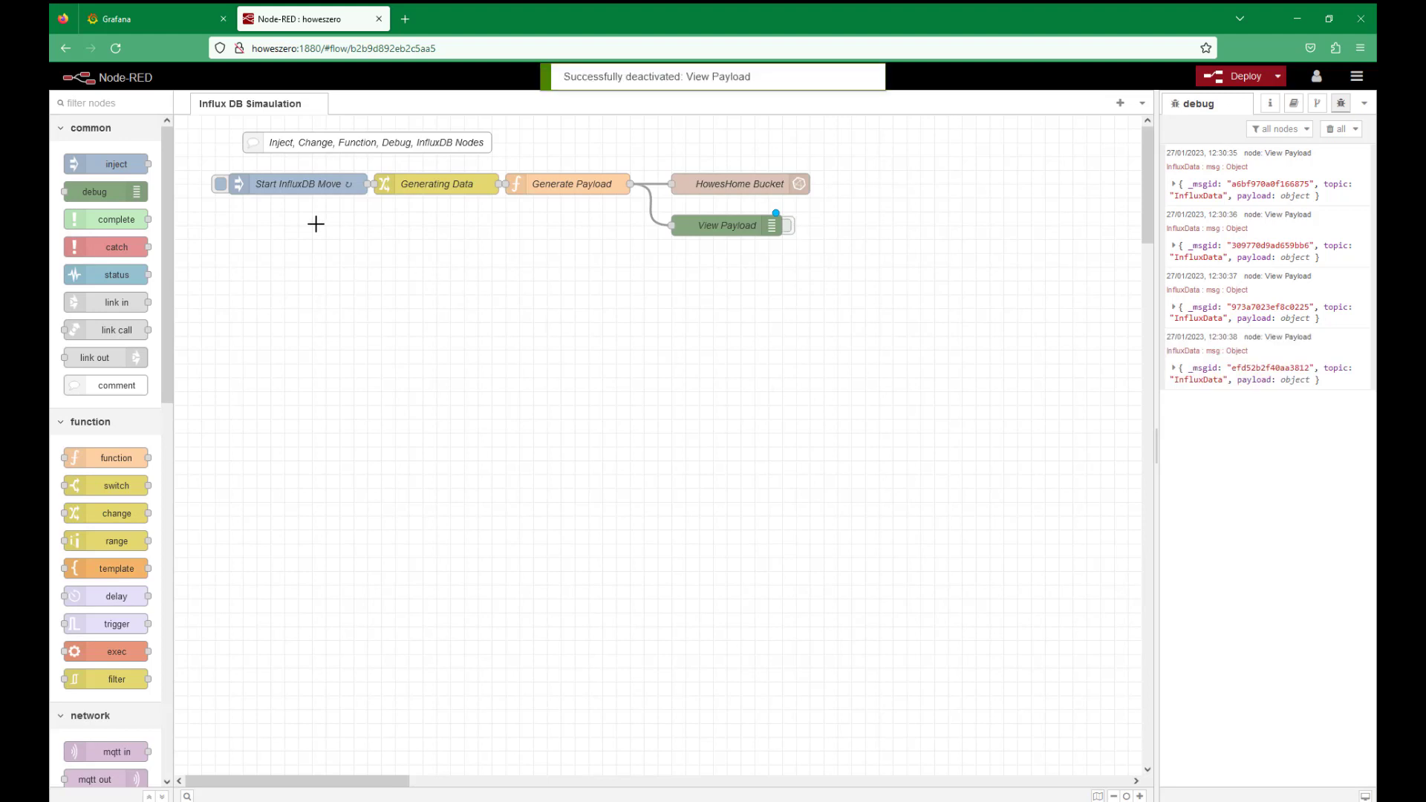
click(149, 19)
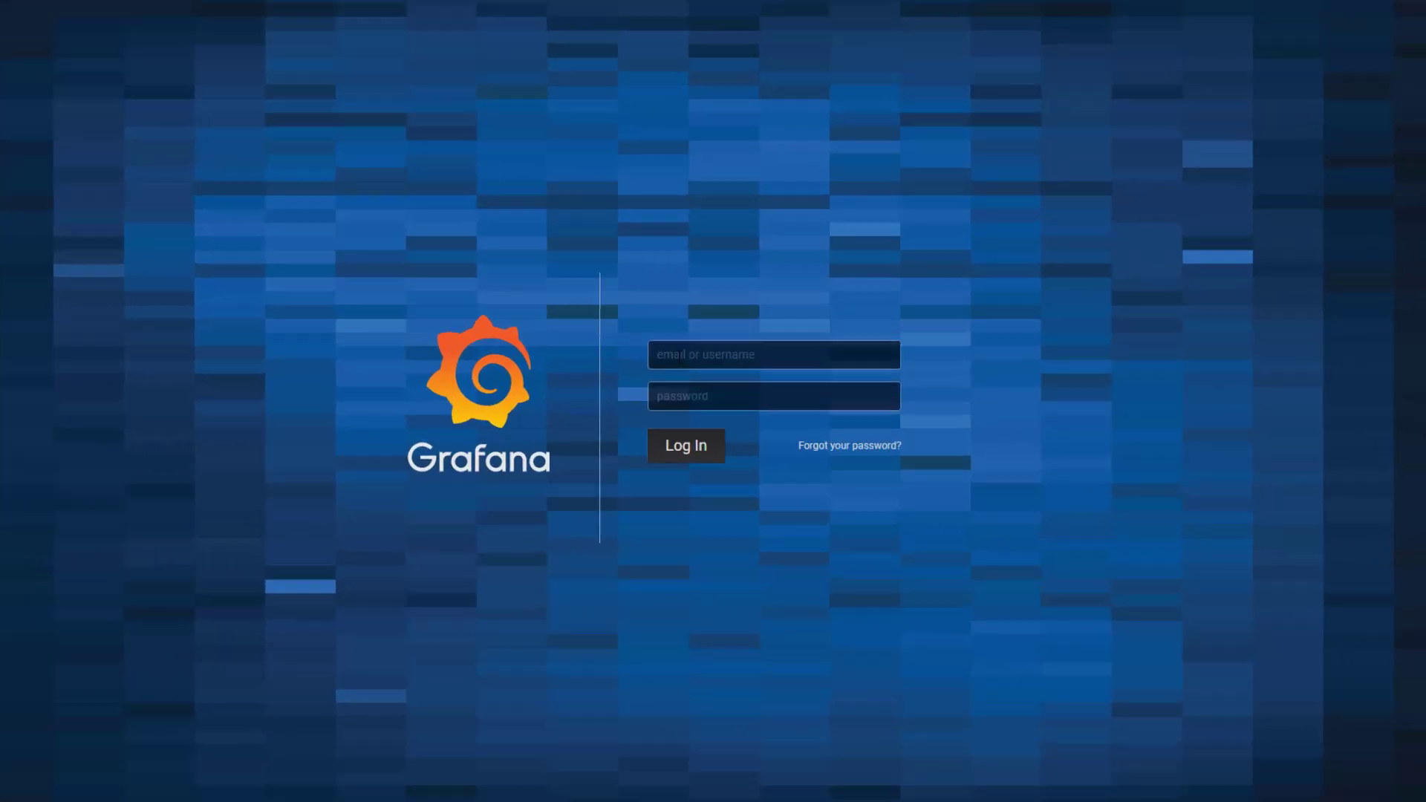
Step: Log into Grafana with the admin account credentials and begin entering a new password
click(749, 400)
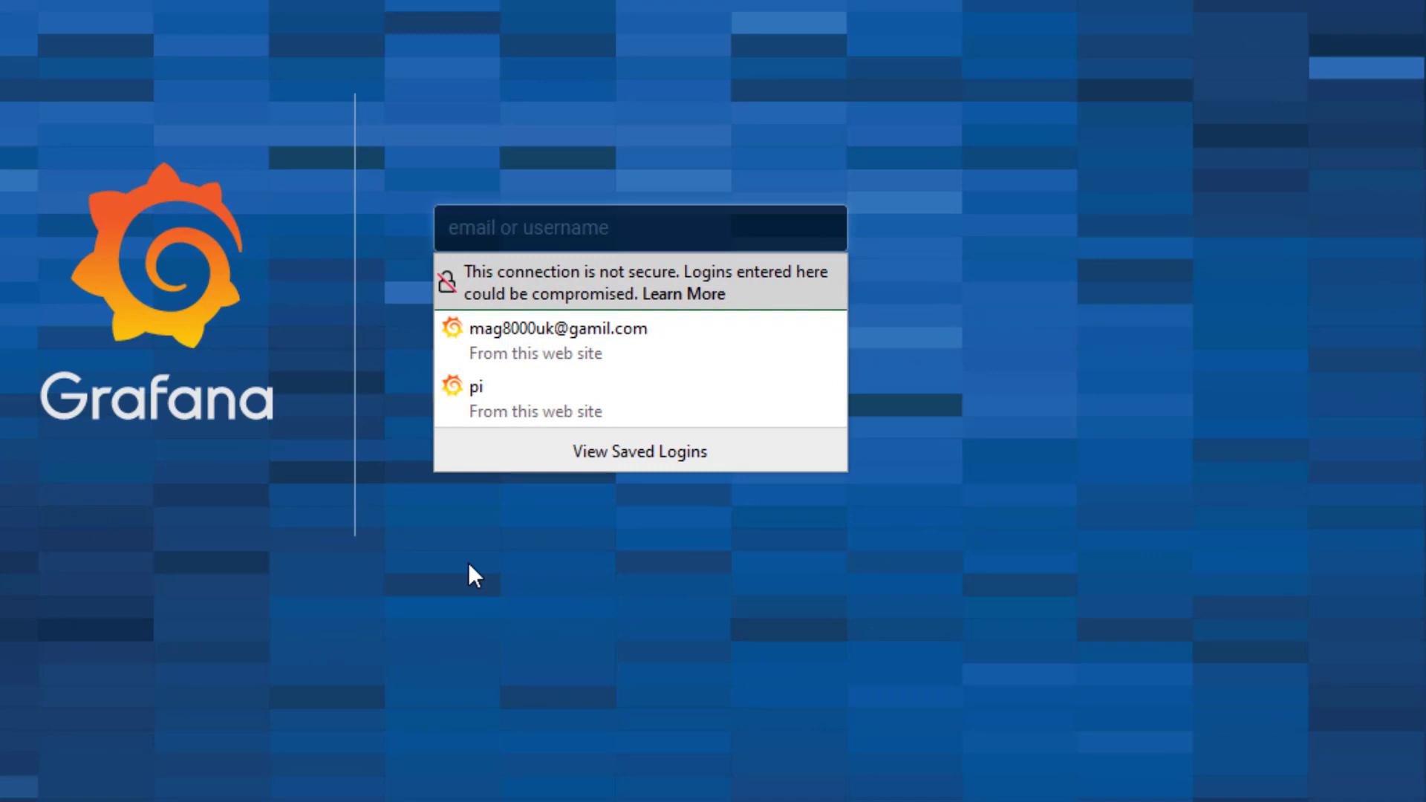
key(Escape)
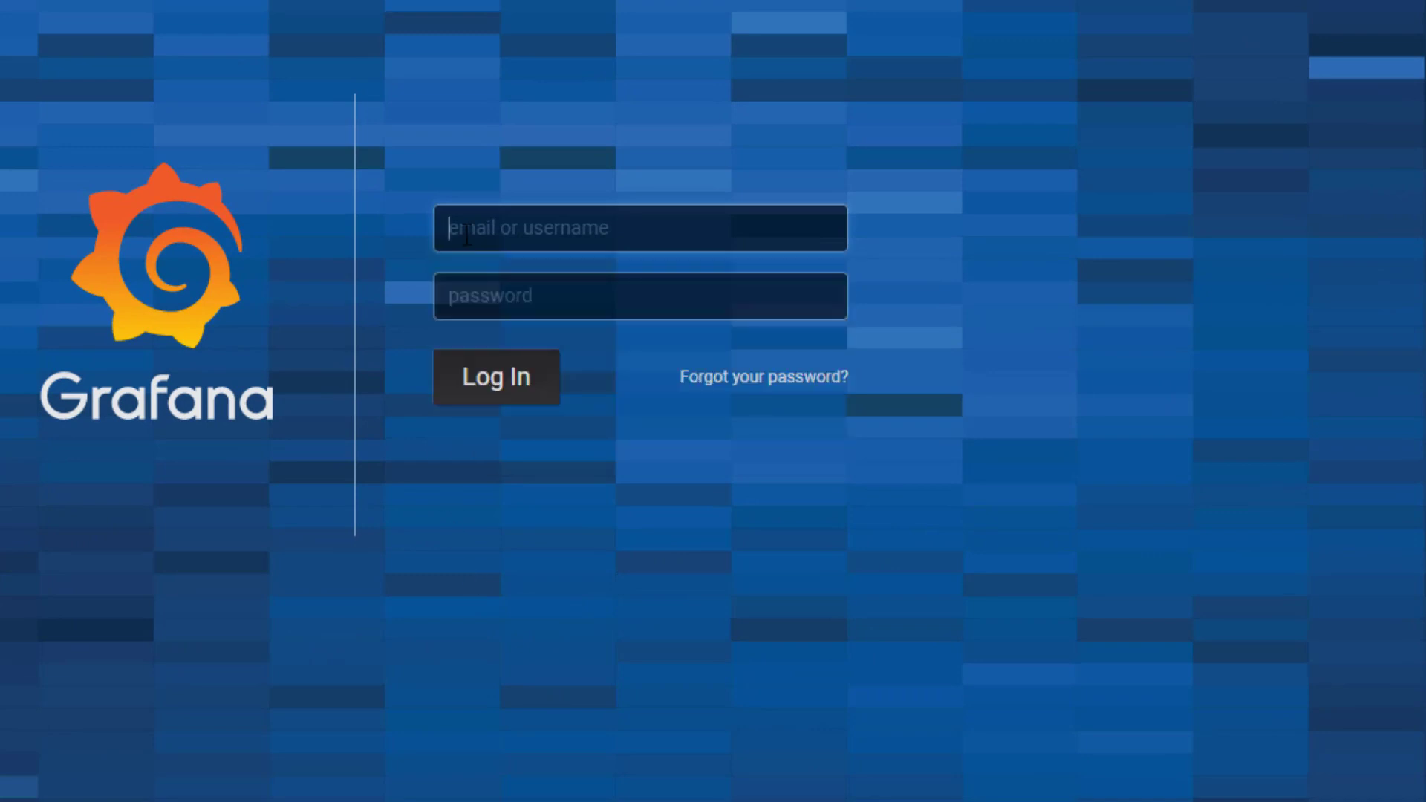
text(ad)
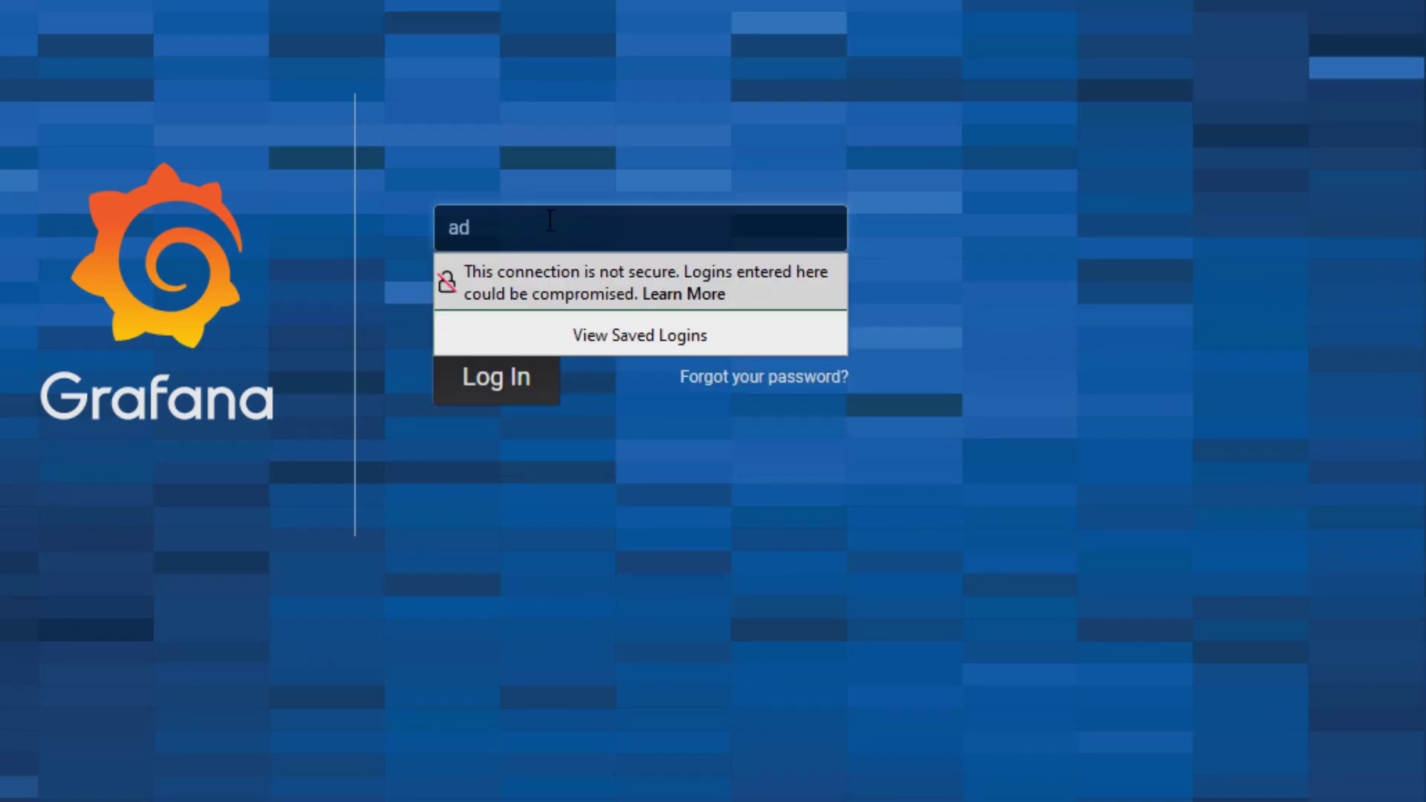
text(min)
key(Escape)
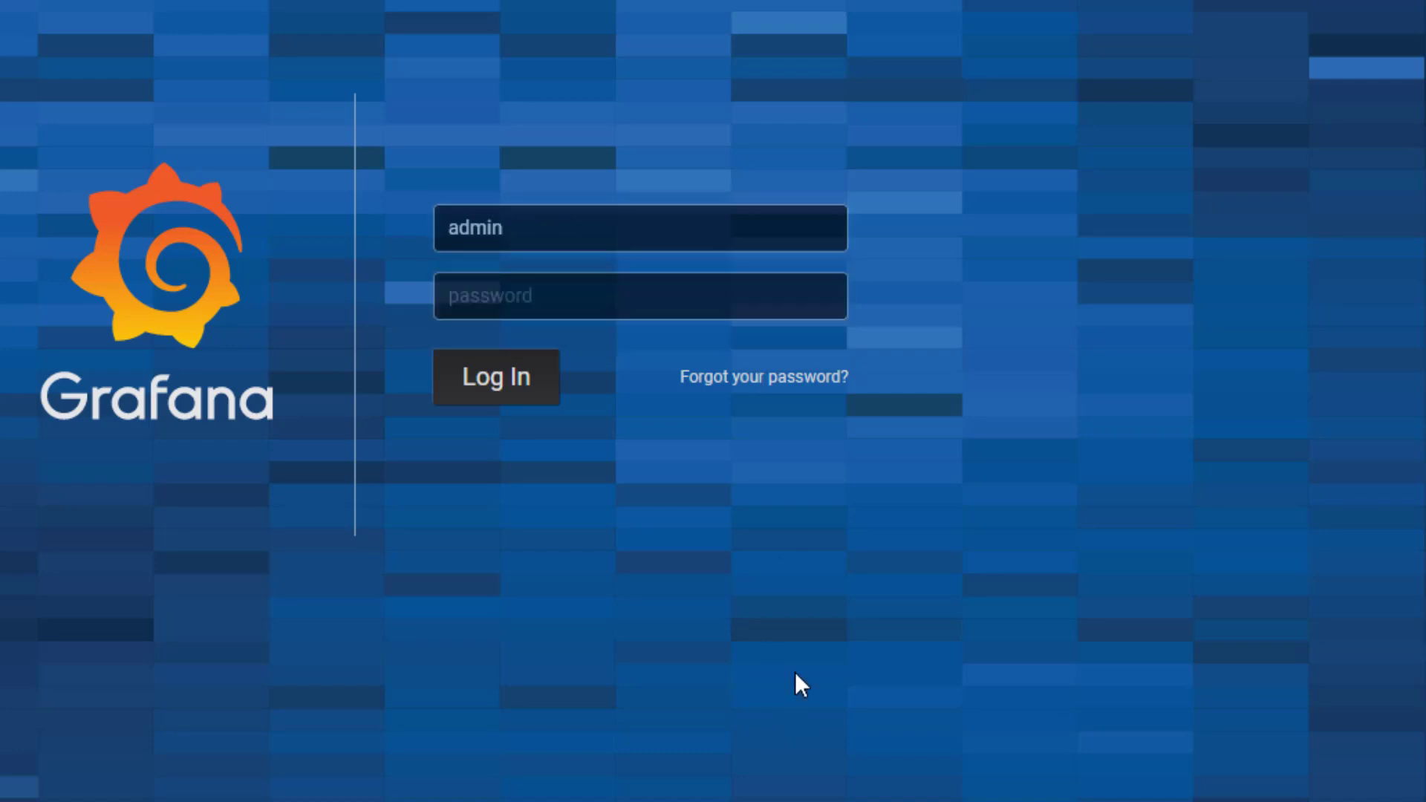
click(490, 318)
text(adm)
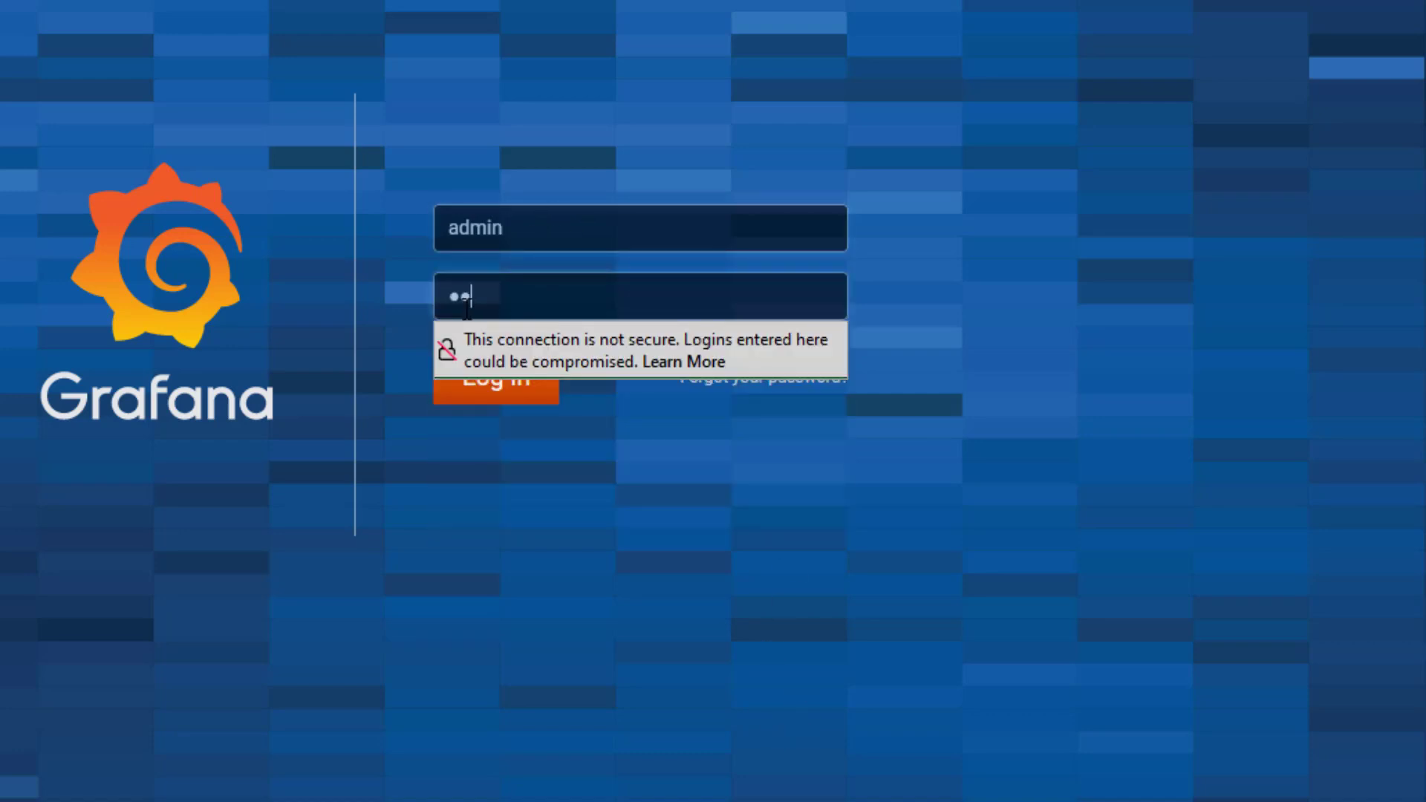
text(in)
key(Return)
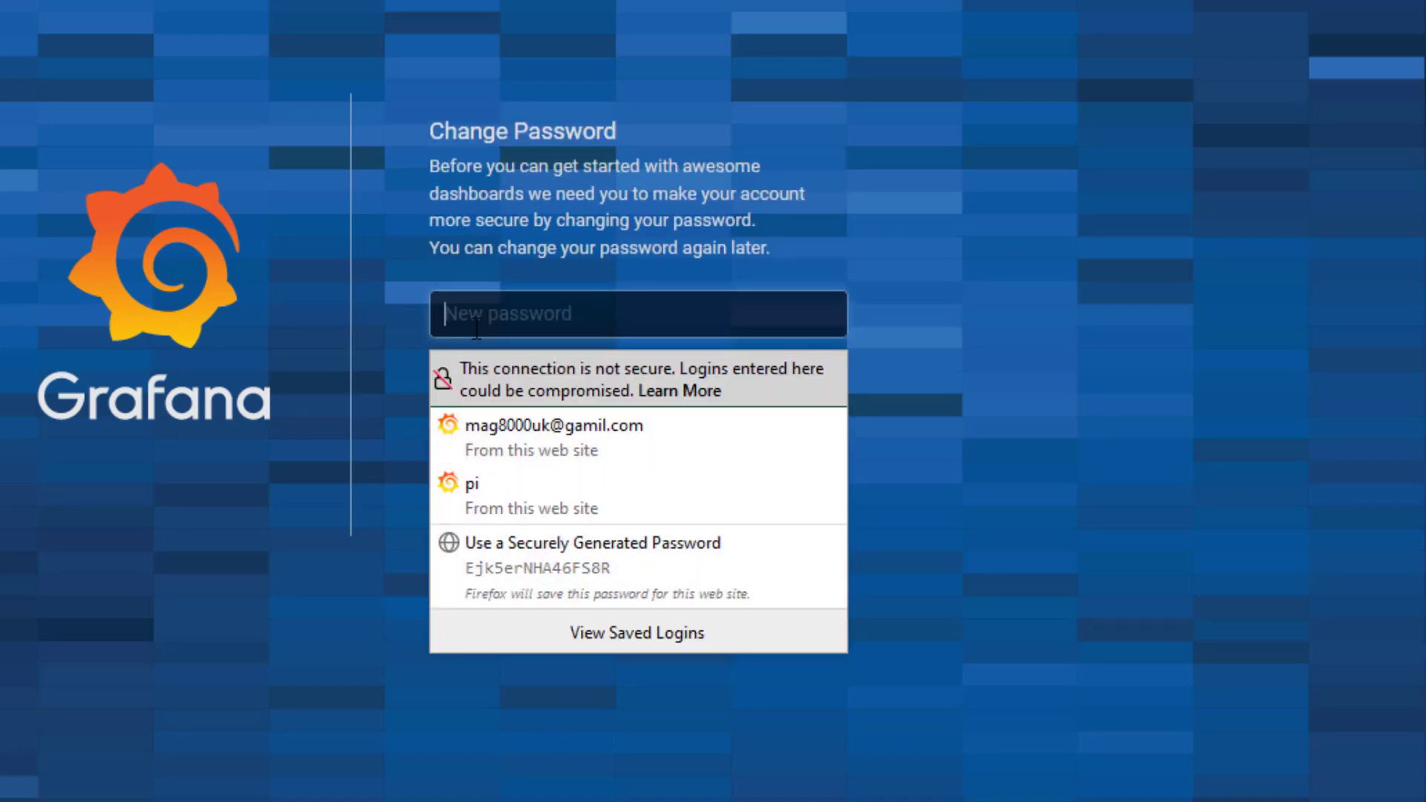
key(Escape)
text(adm)
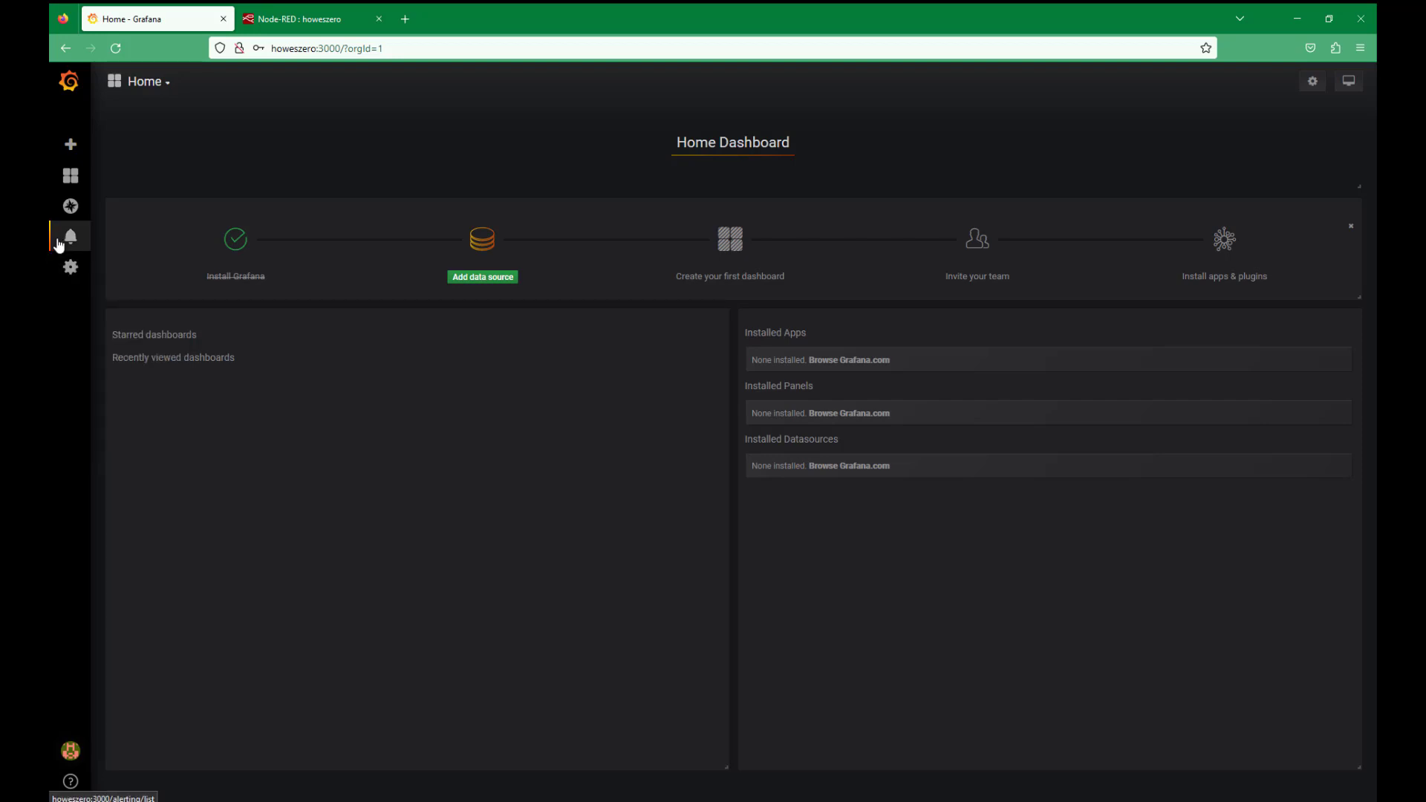
Step: Start adding a new data source from Configuration's Data Sources page
mouse_move(69, 268)
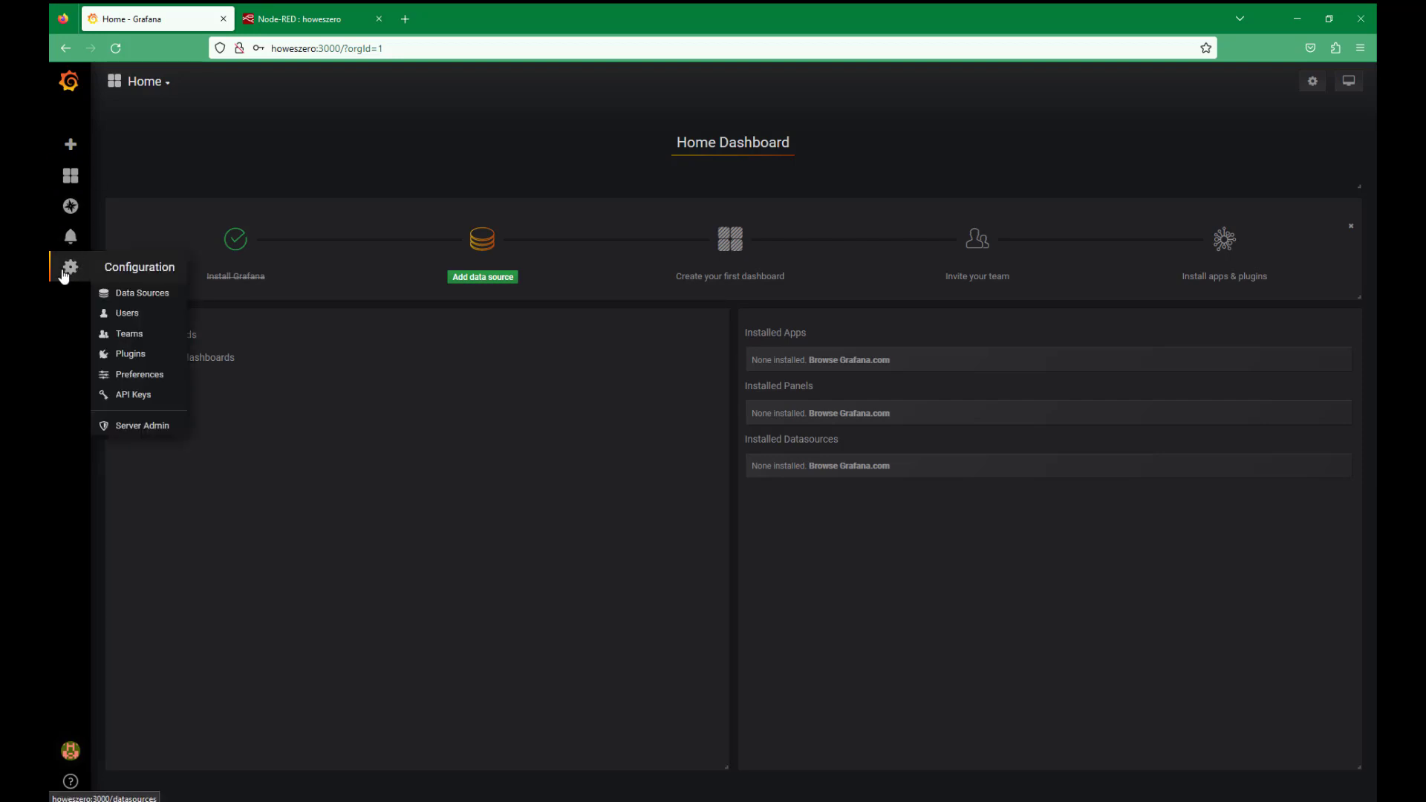
click(126, 296)
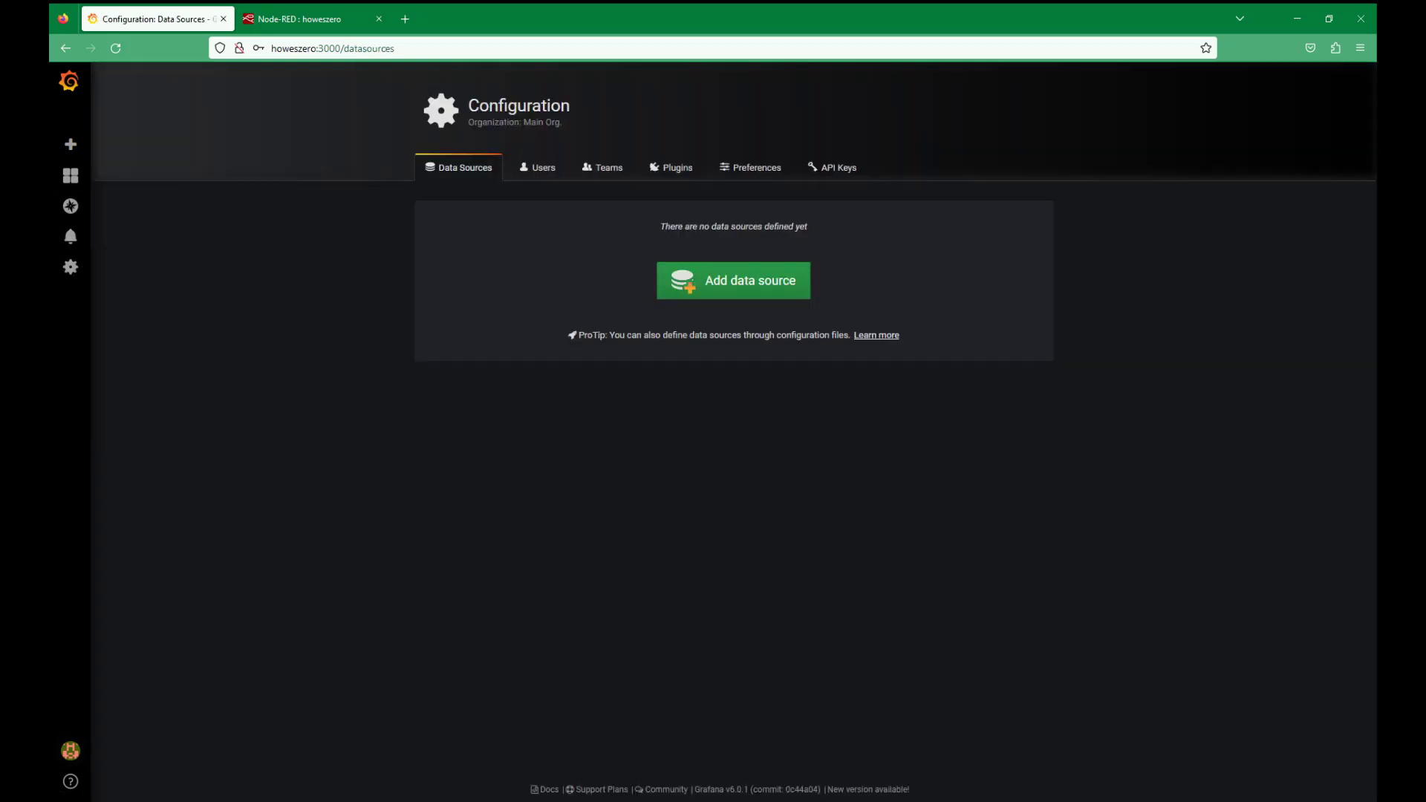
click(758, 283)
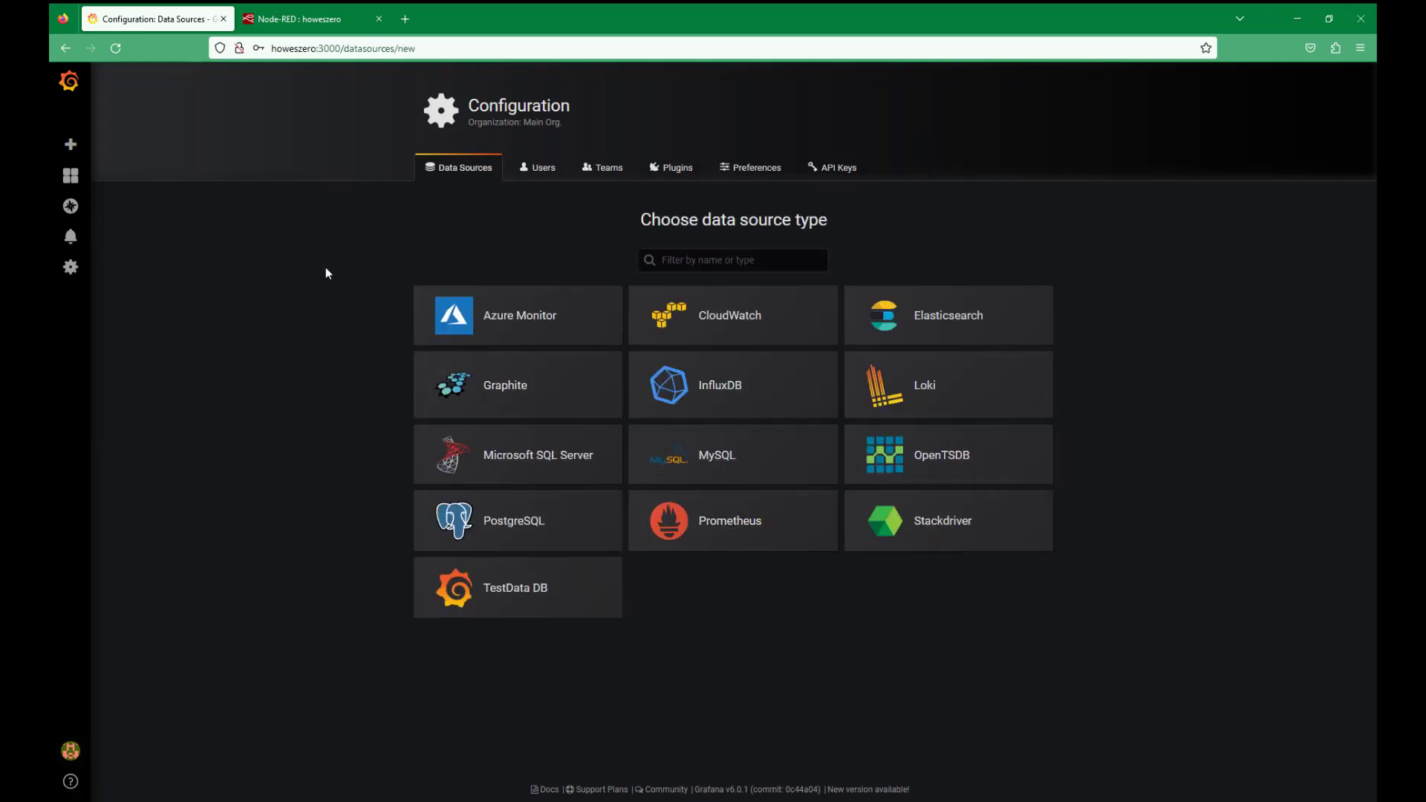
click(715, 391)
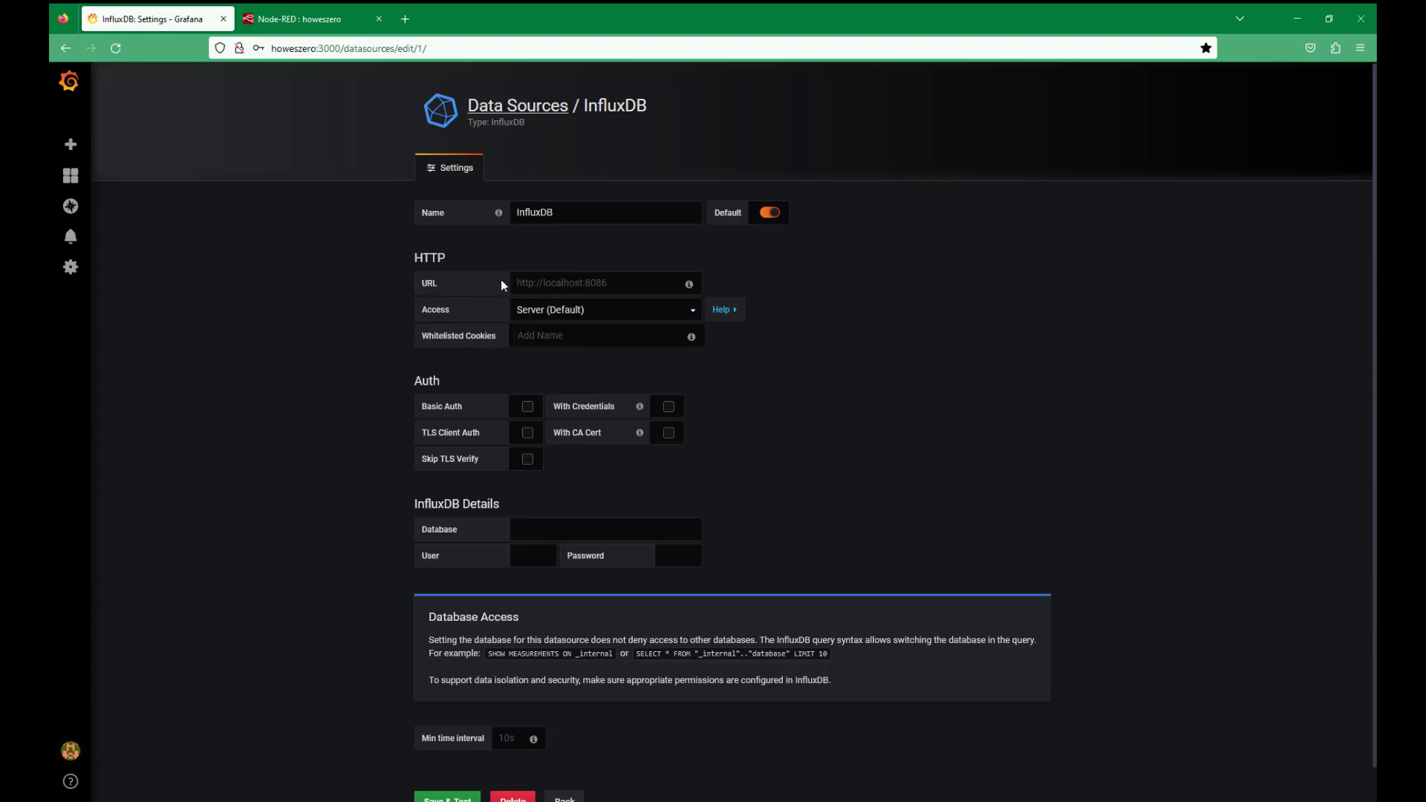
click(588, 283)
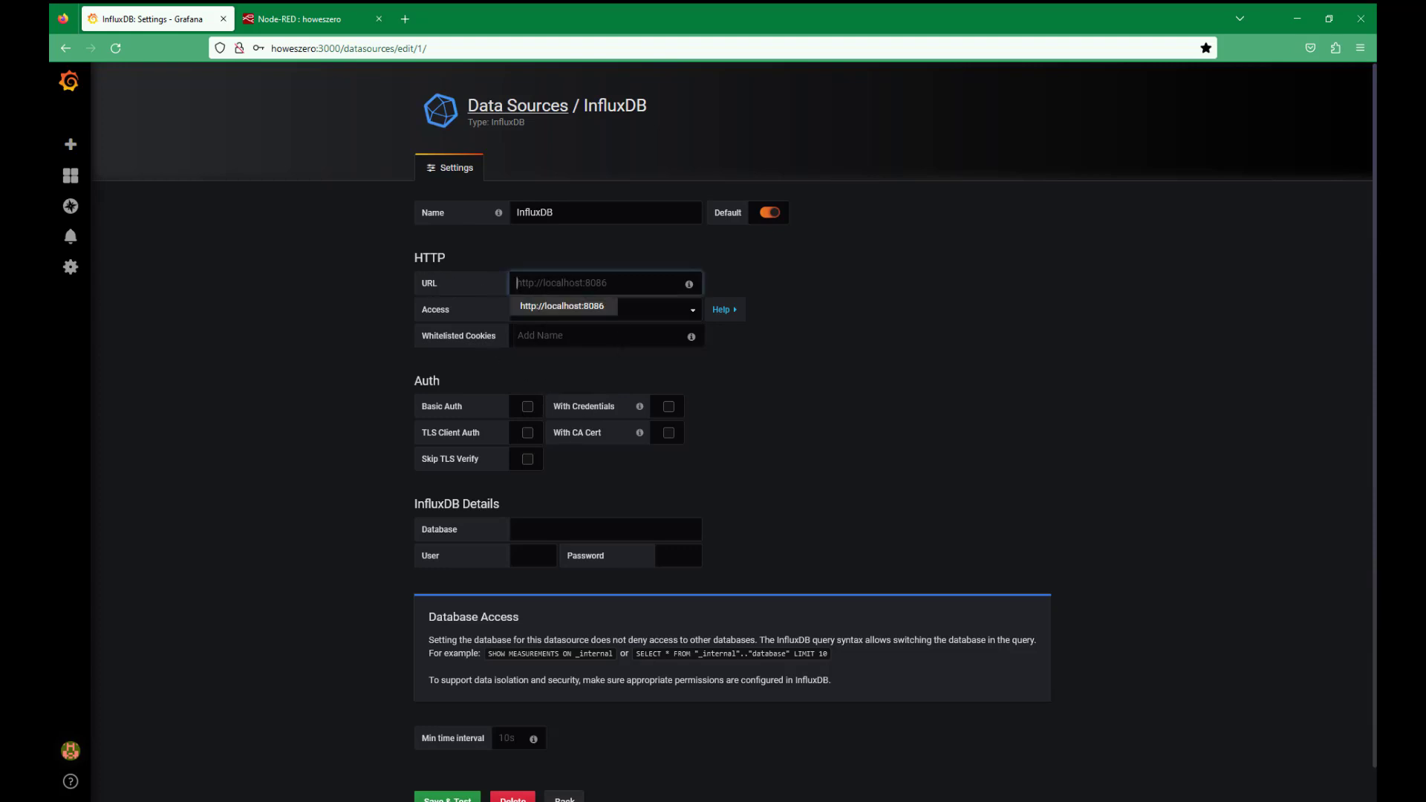
click(566, 311)
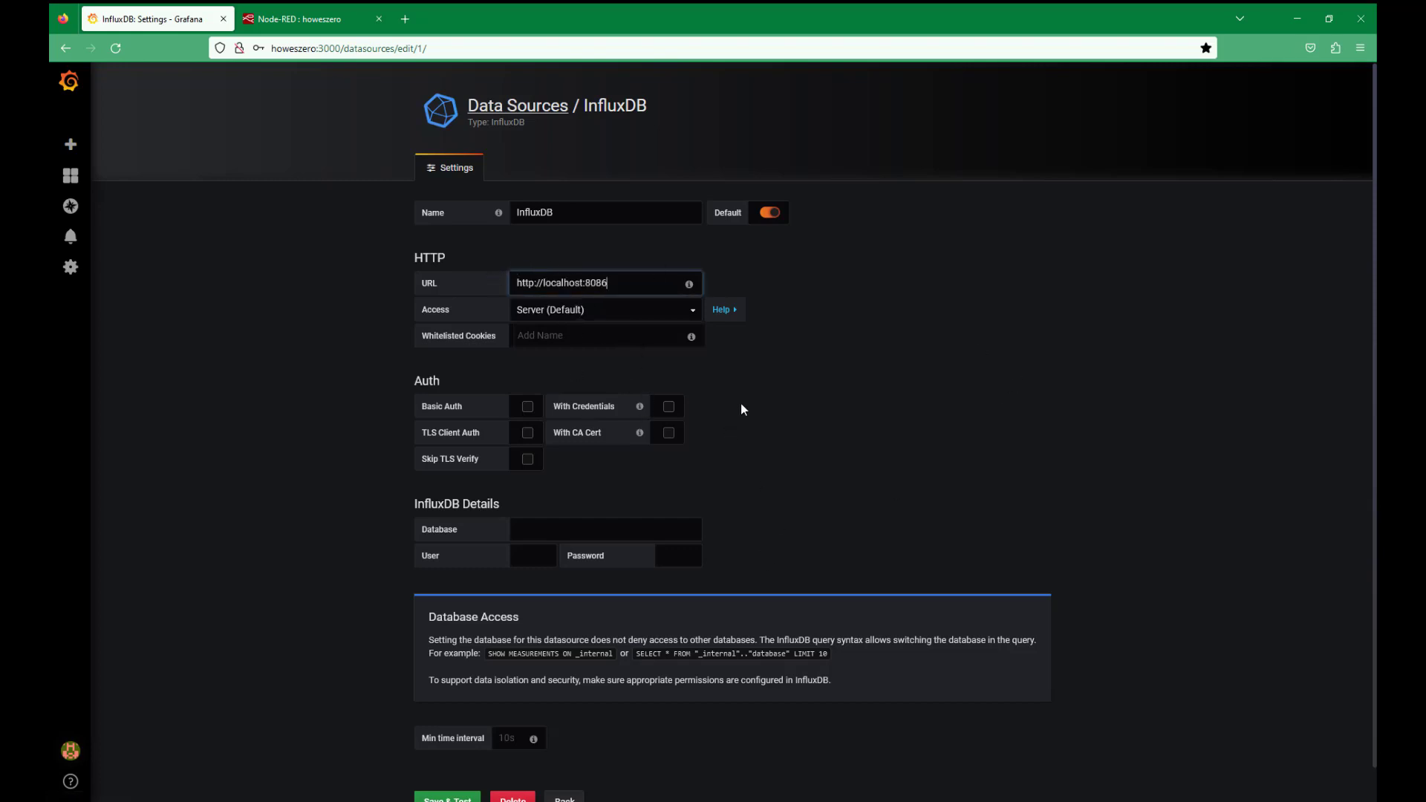
click(528, 407)
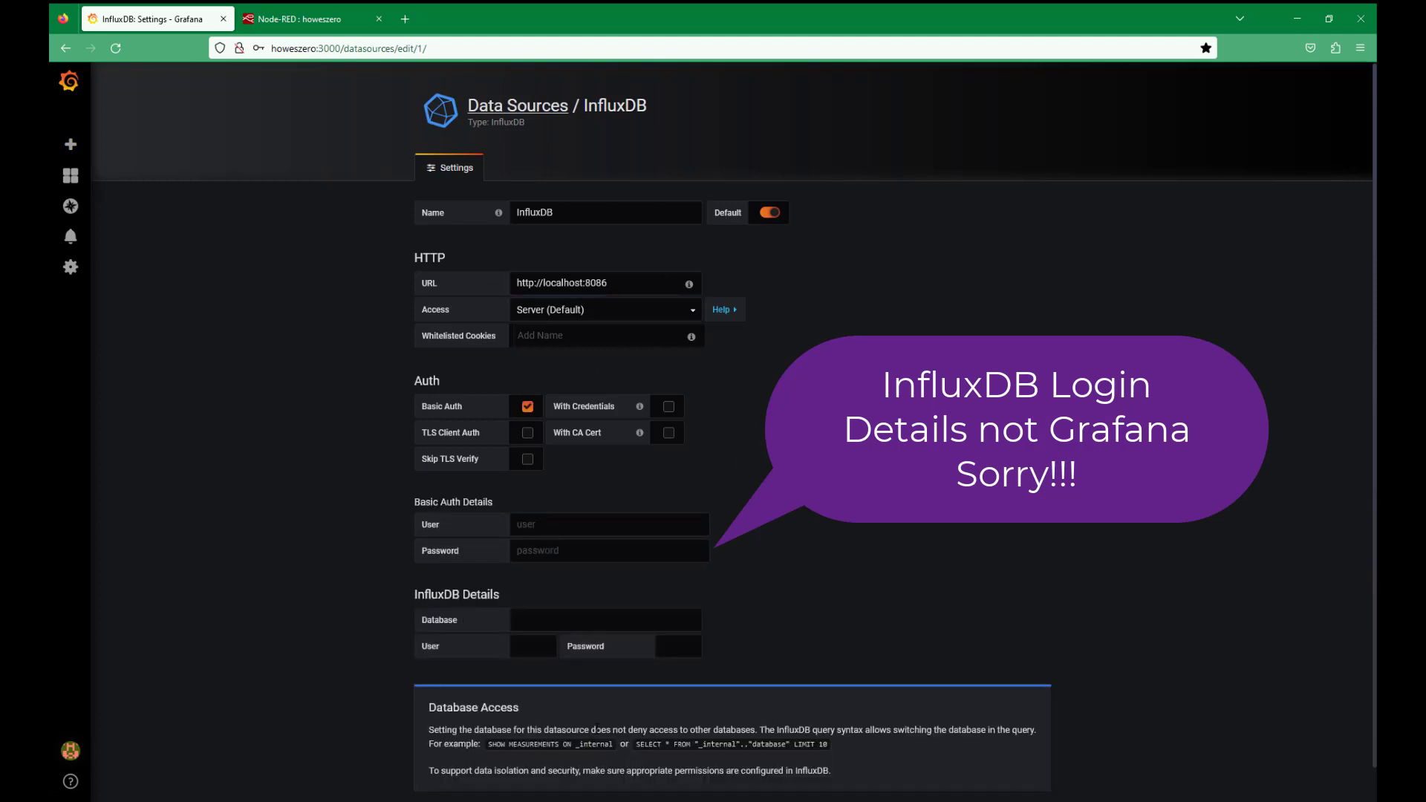
click(520, 525)
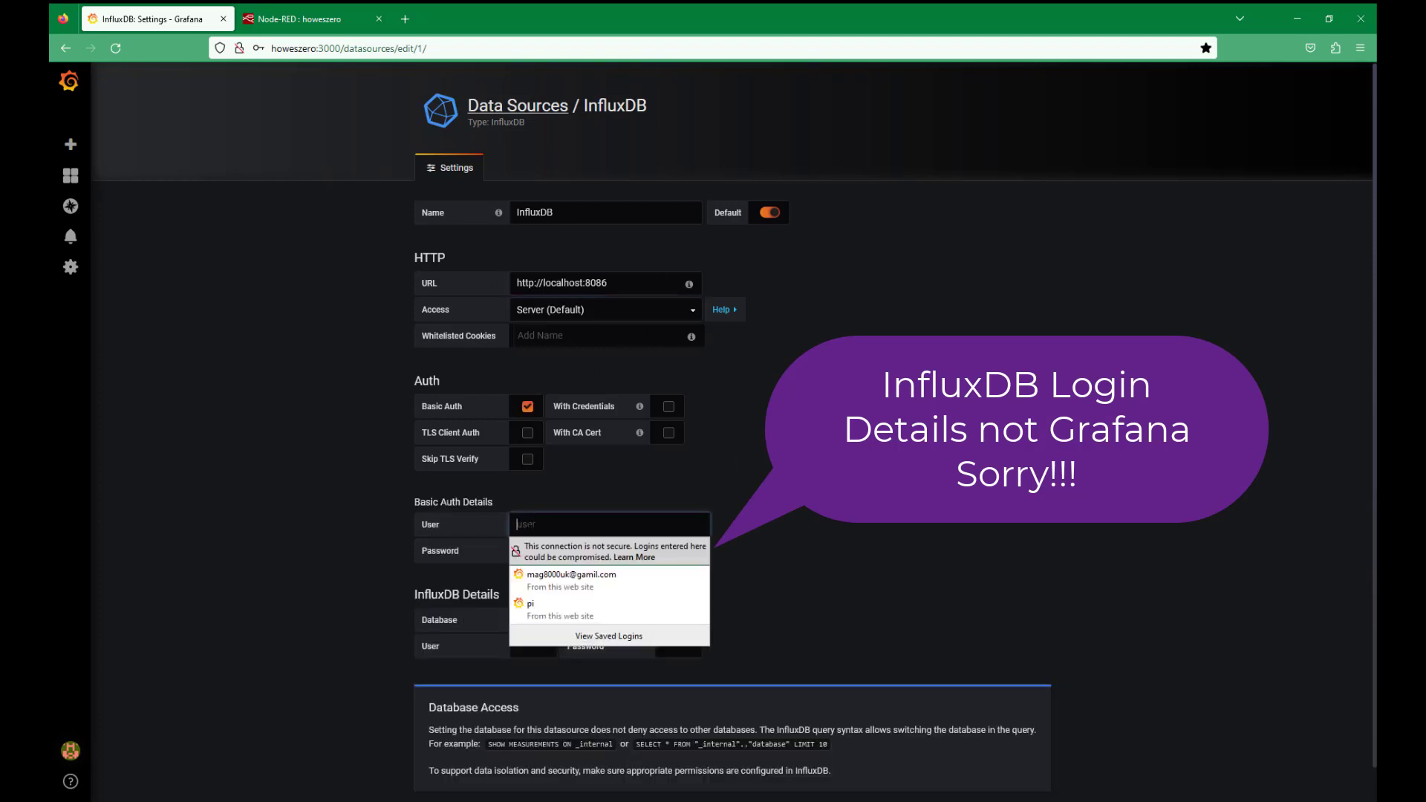
text(pi)
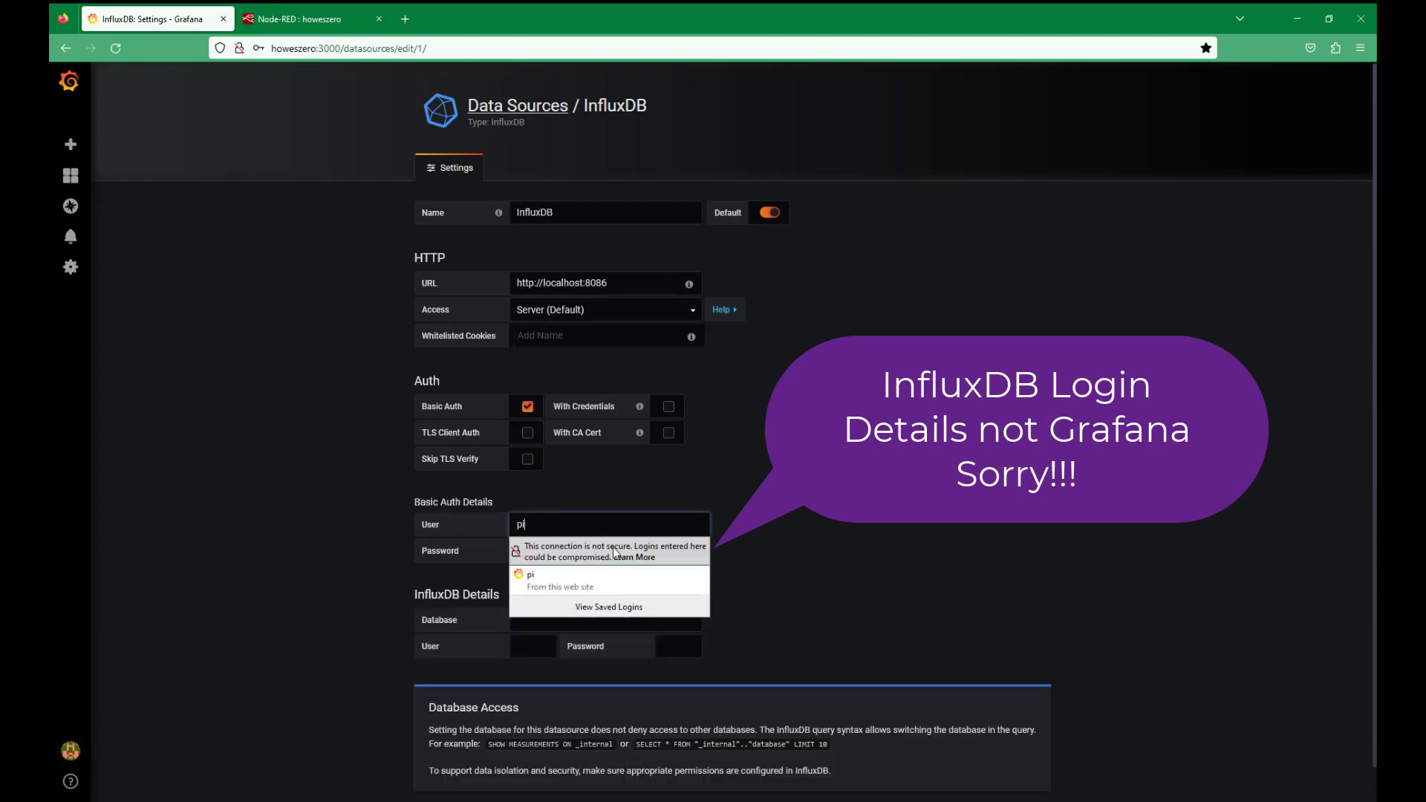
click(534, 550)
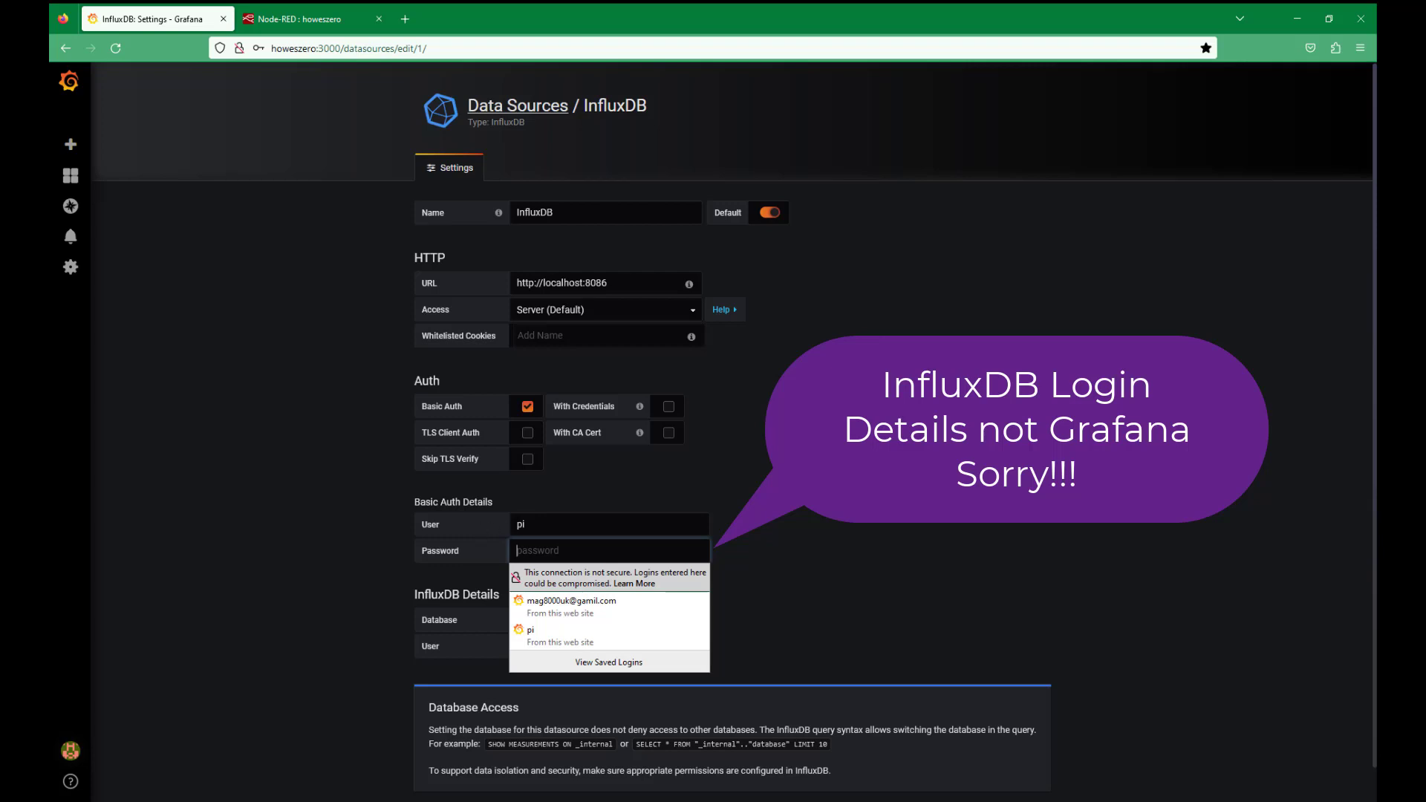
text(rasp)
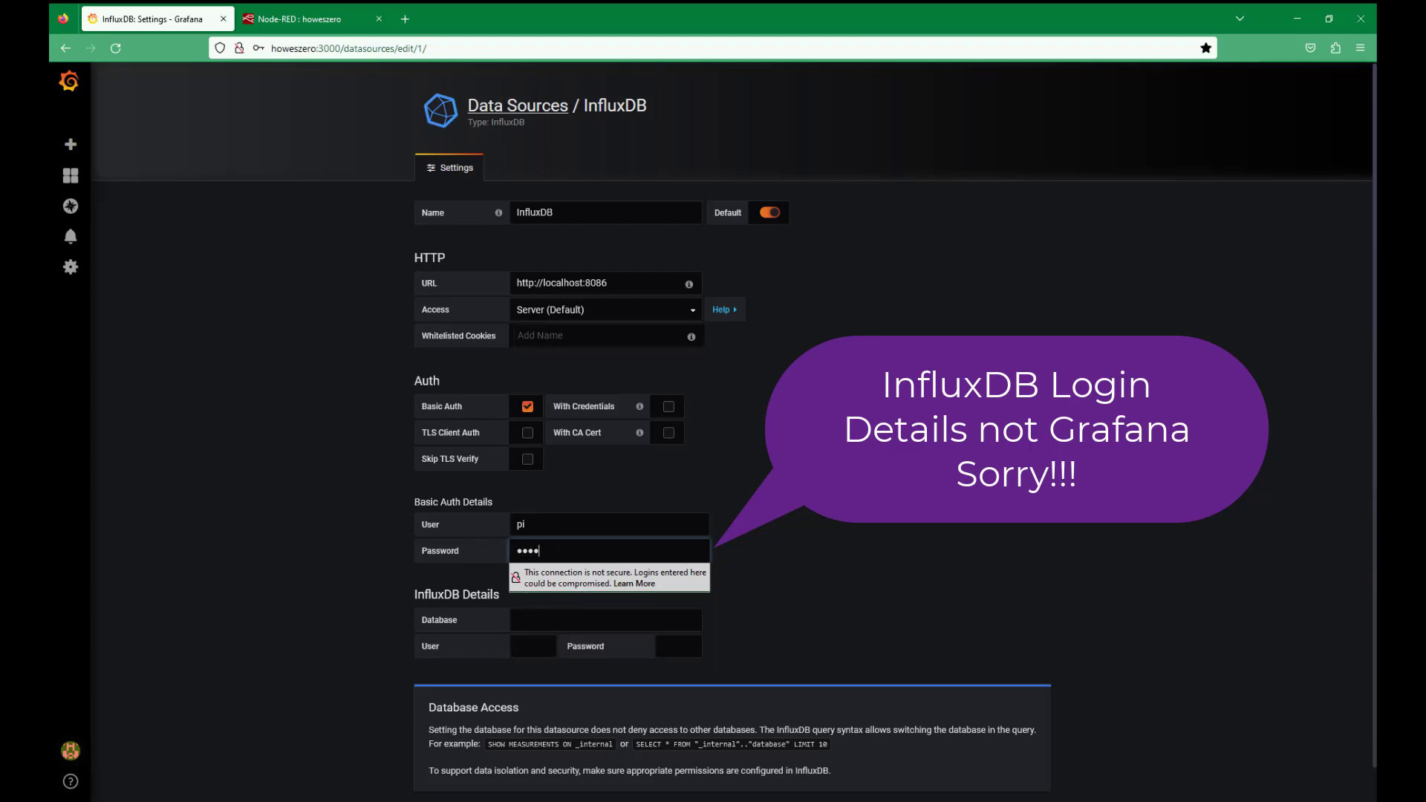
text(berry)
click(886, 537)
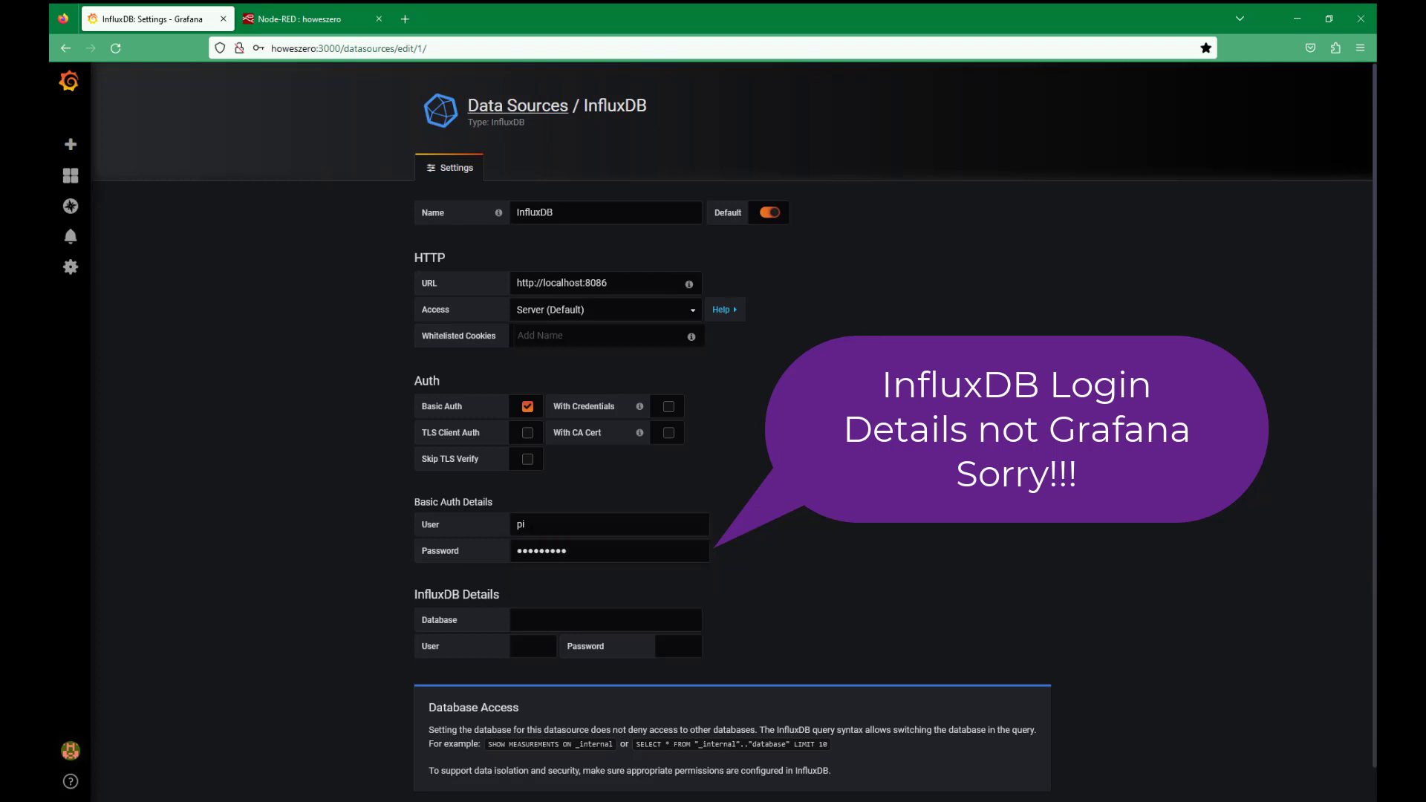
Step: Enter database ZeroProject along with the database user and password
click(518, 619)
text(ZeroPr)
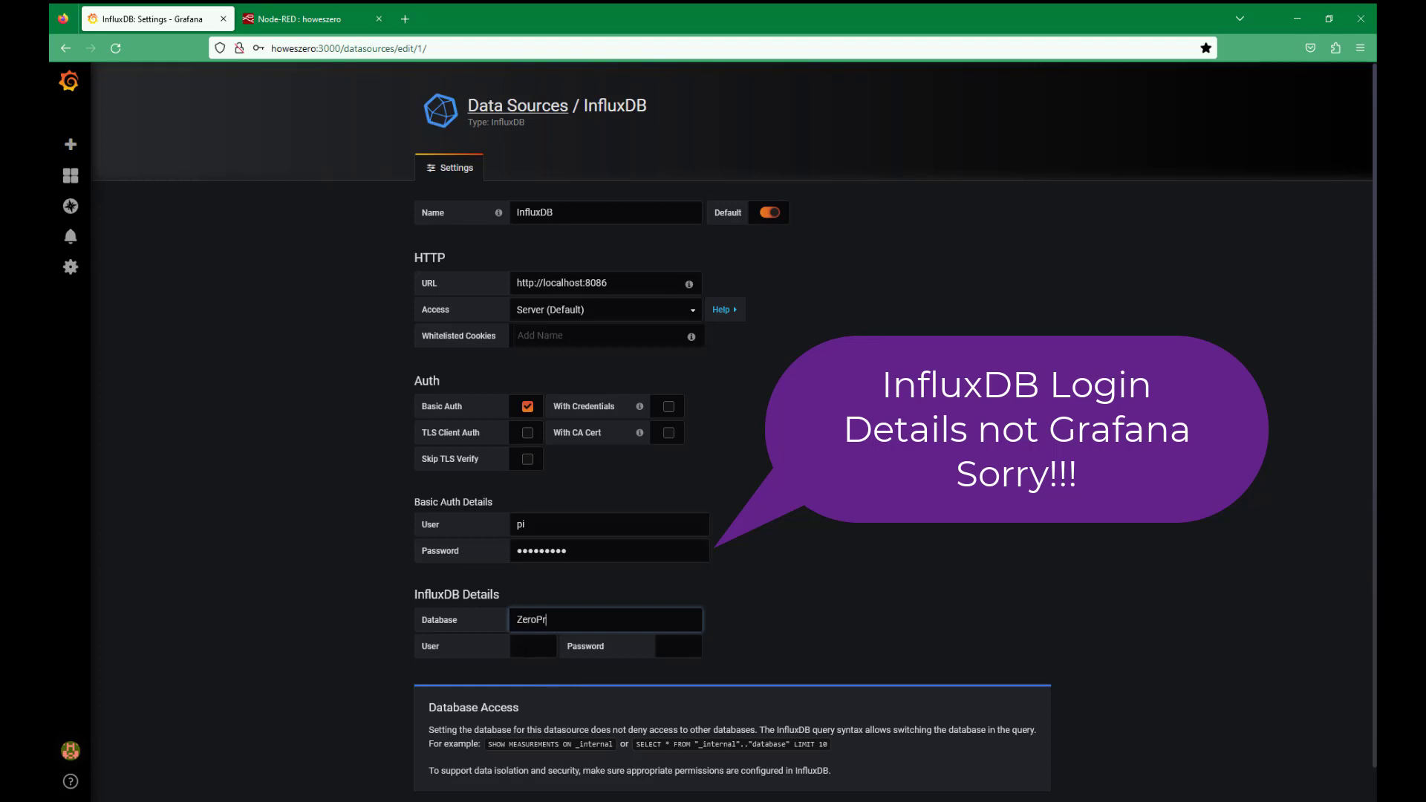
text(oject)
key(Tab)
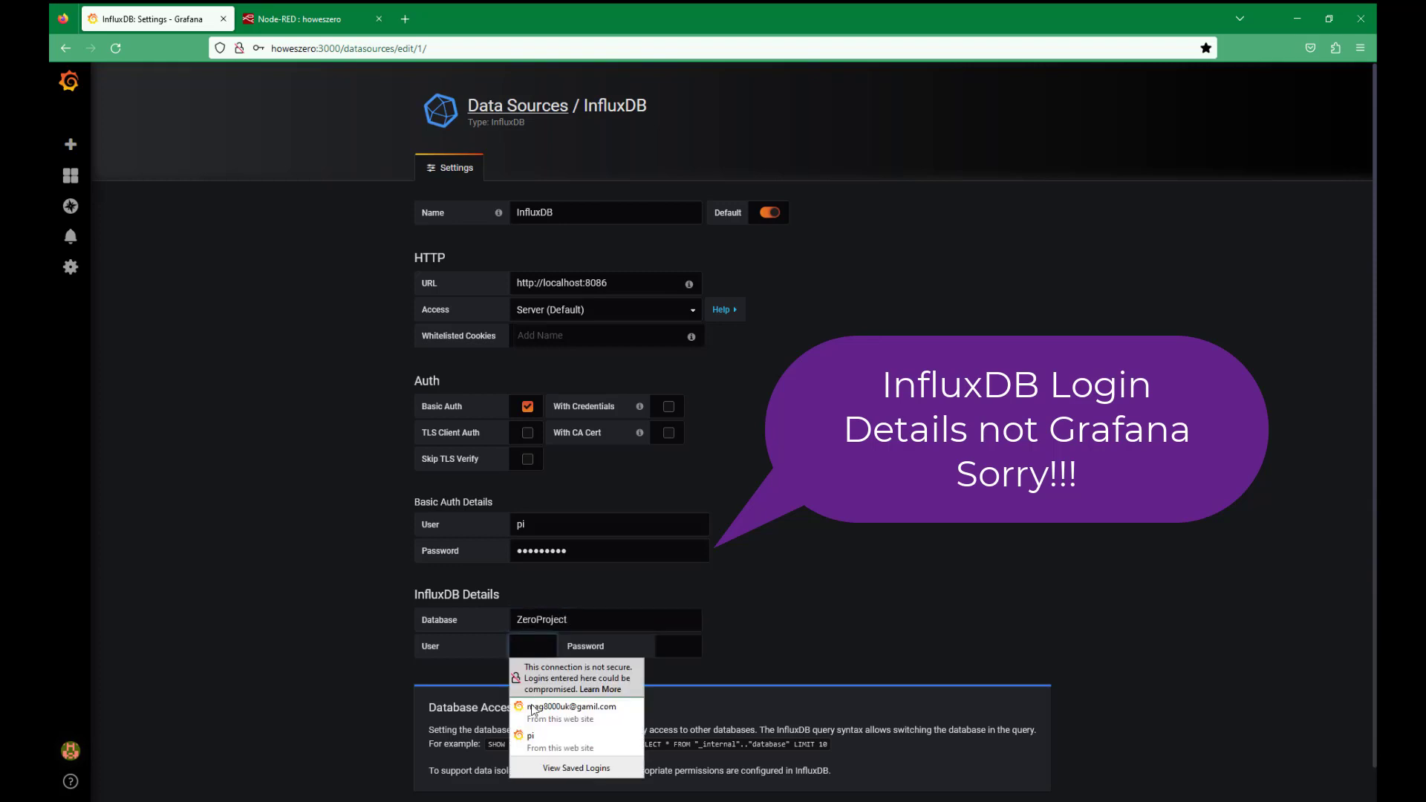
key(Down)
key(Down)
key(Return)
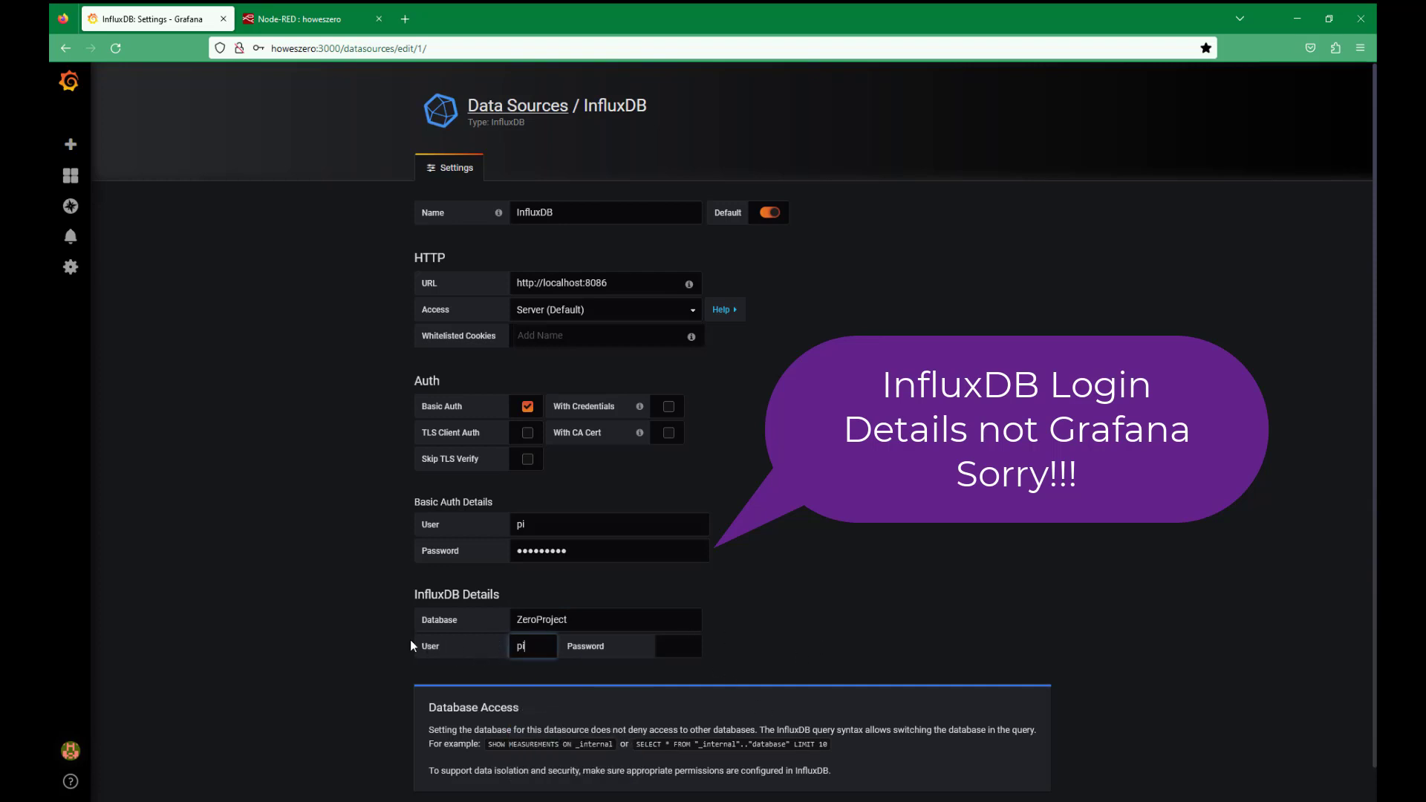
key(Tab)
click(749, 605)
text(ras)
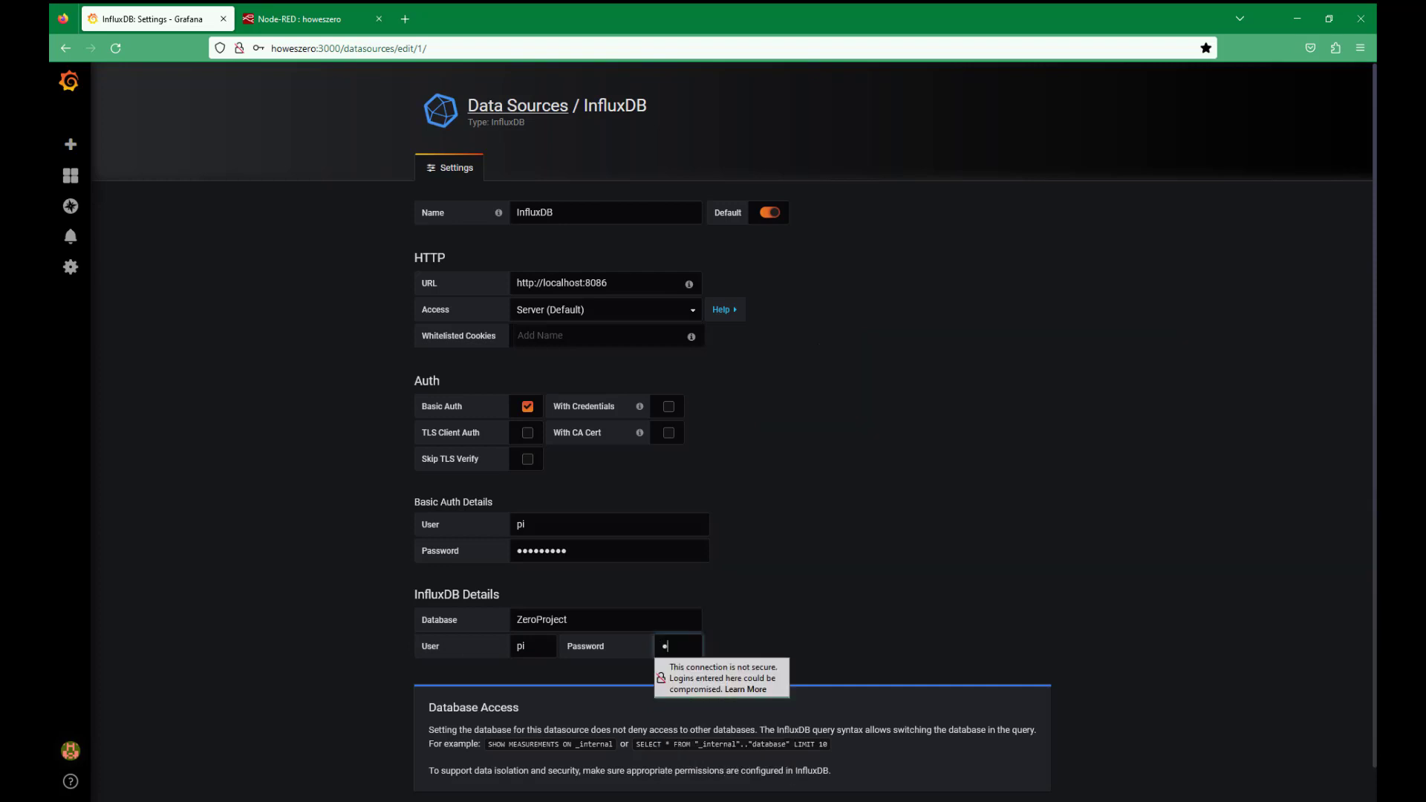
key(BackSpace)
key(BackSpace)
key(BackSpace)
text(rasp)
Step: Save and test the InfluxDB data source, confirming 'Data source is working'
click(836, 603)
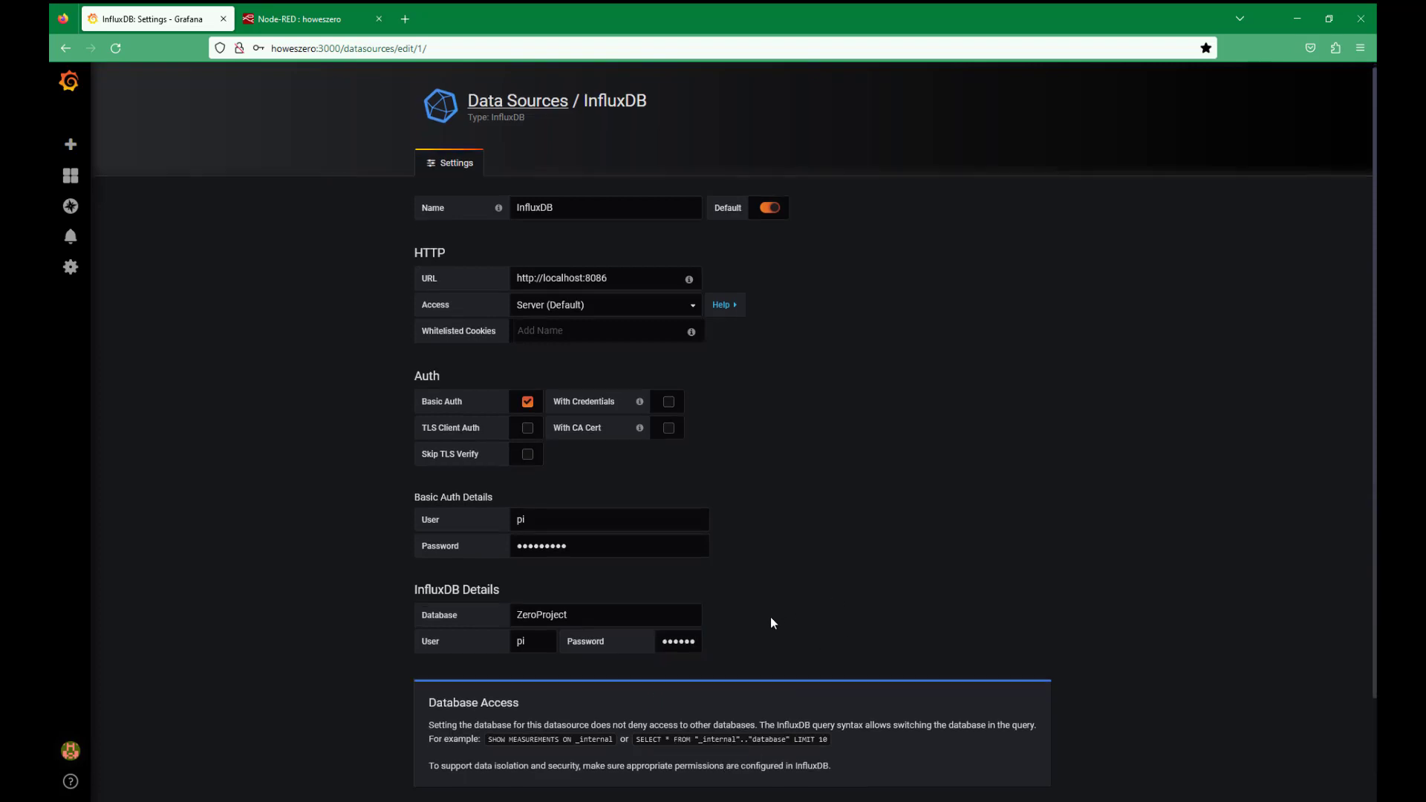
scroll(768, 617, down, 2)
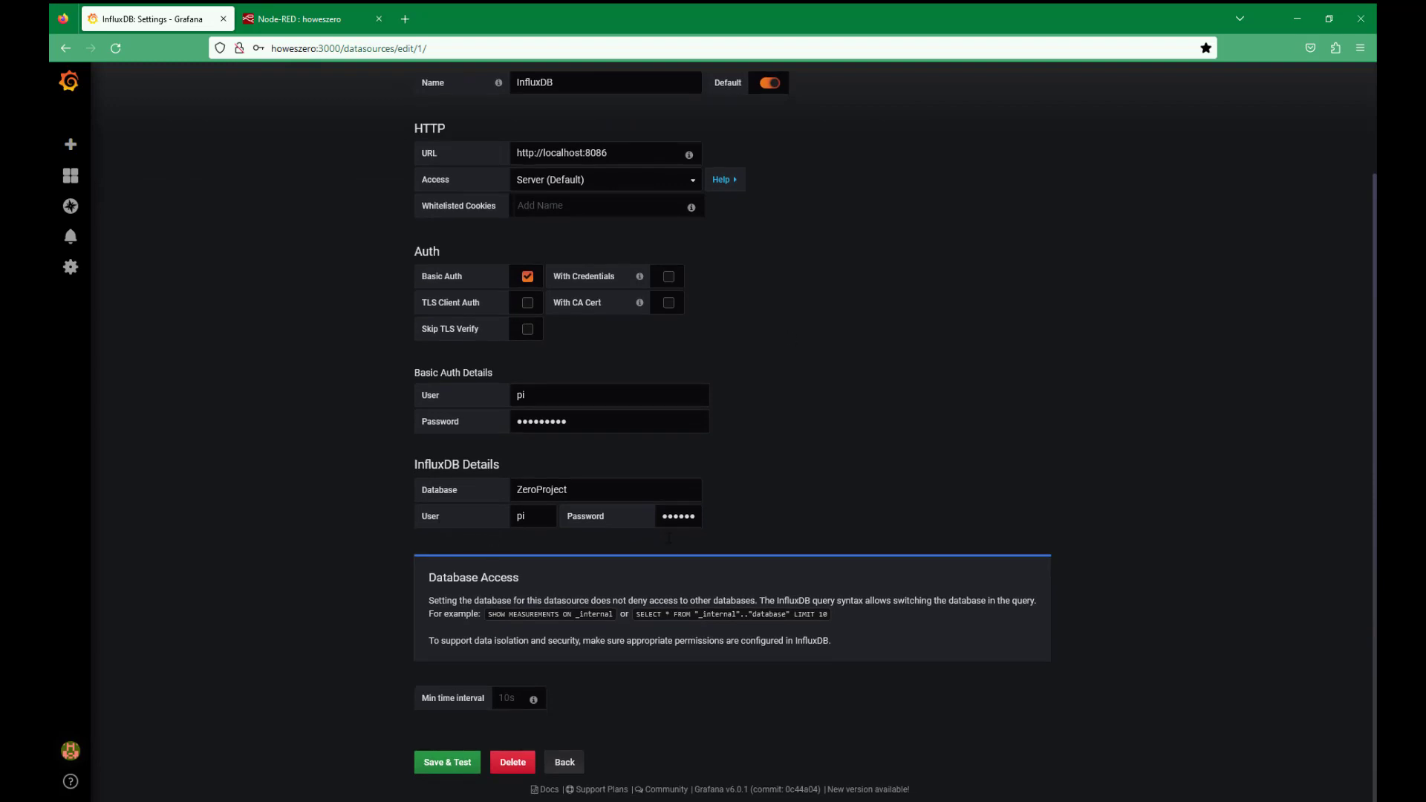
scroll(460, 673, up, 1)
scroll(459, 674, up, 1)
scroll(461, 670, down, 2)
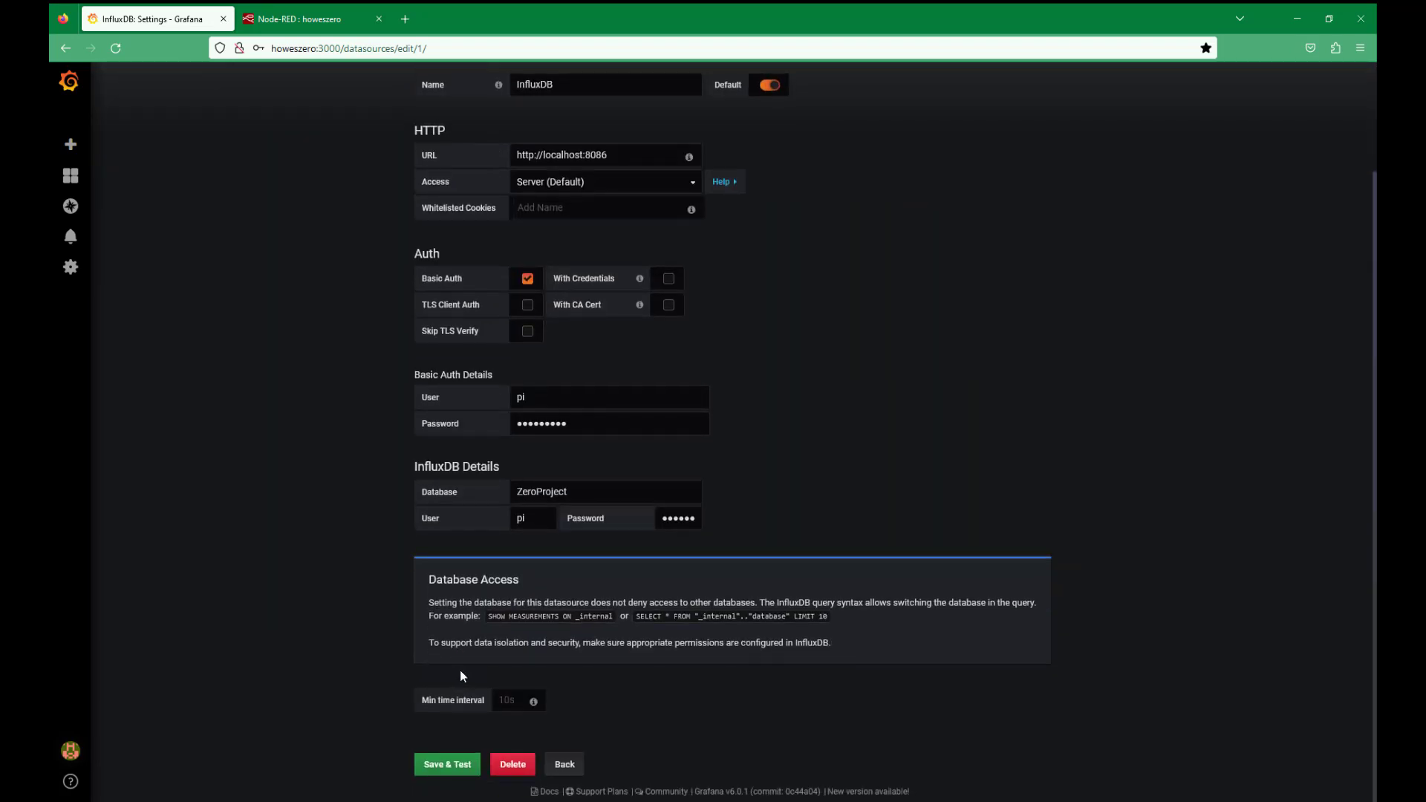
scroll(461, 670, up, 2)
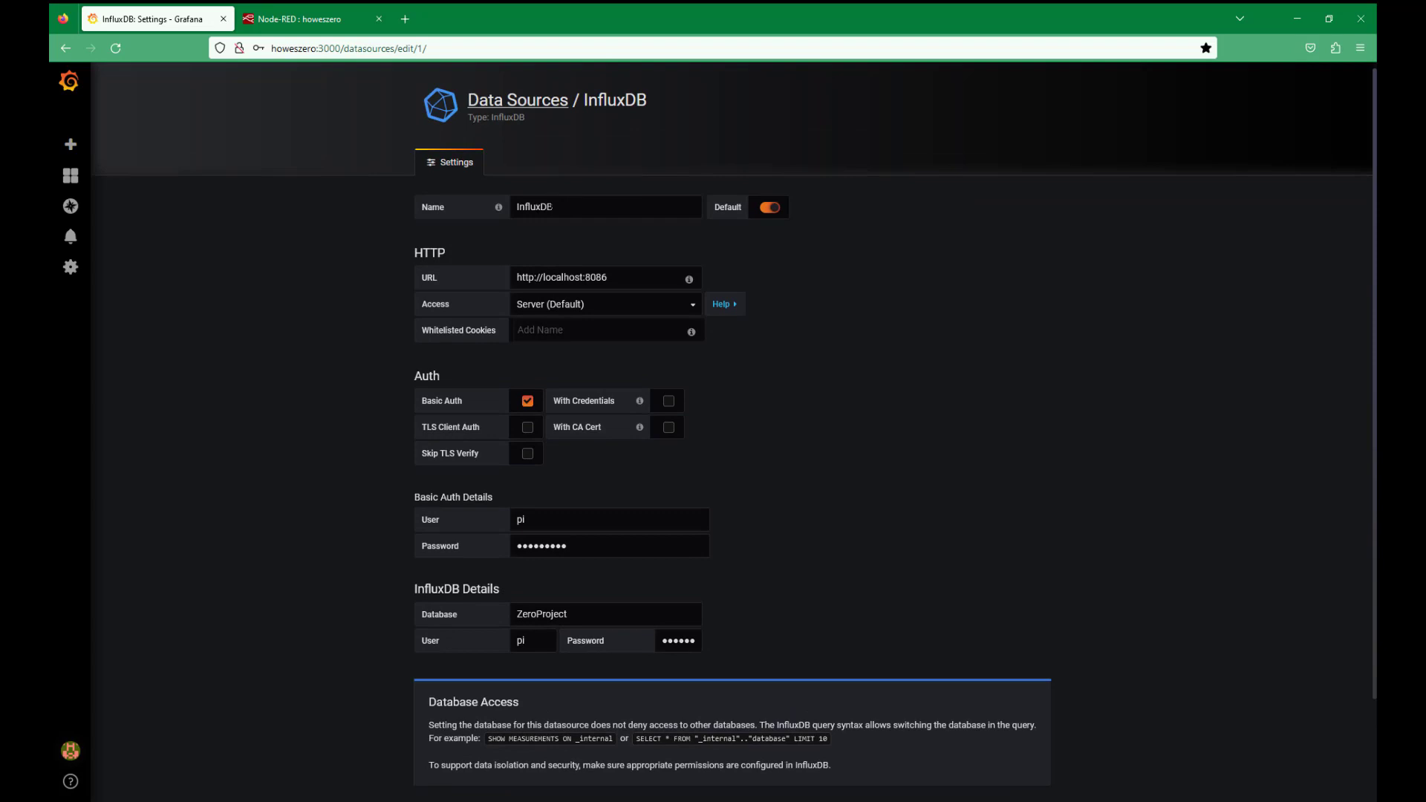
scroll(513, 628, down, 2)
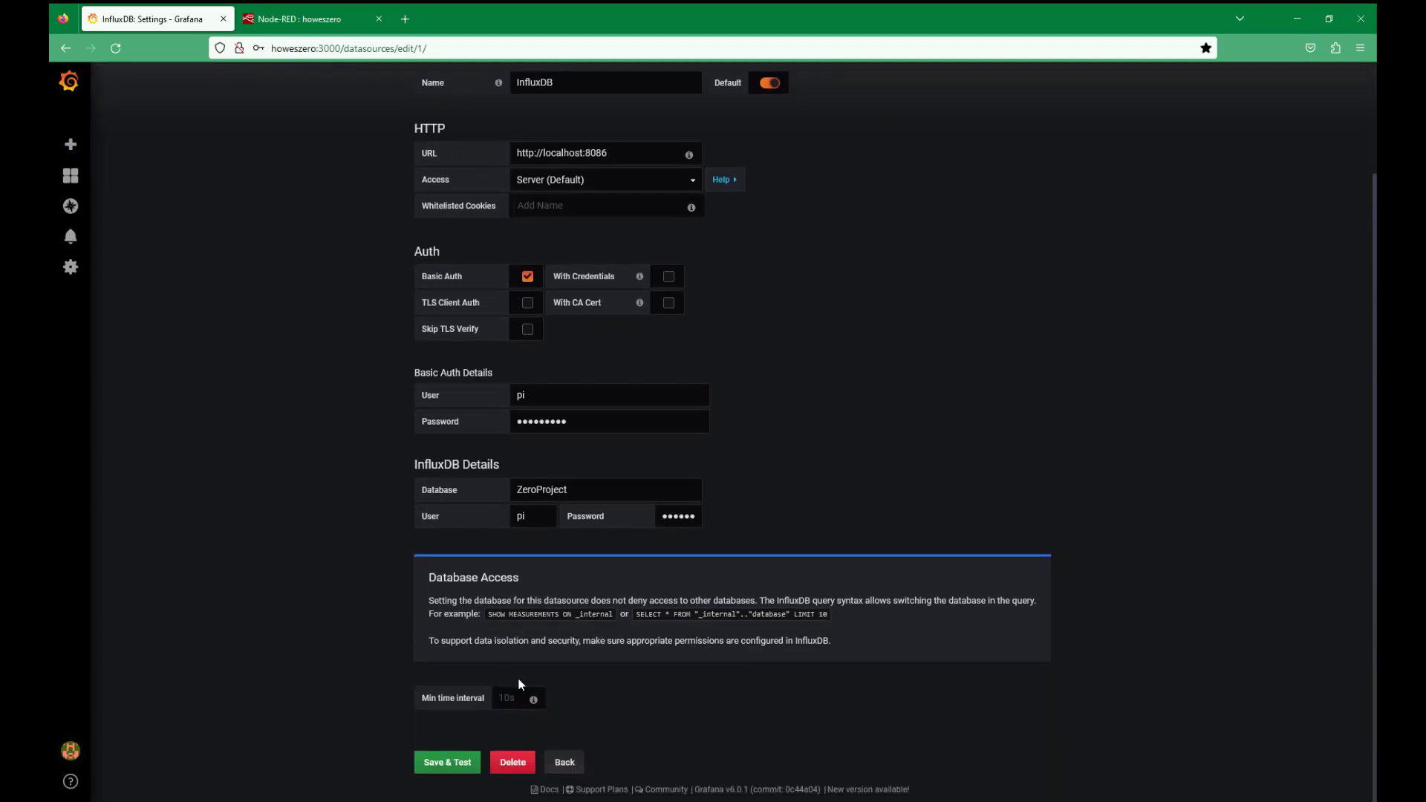
click(443, 765)
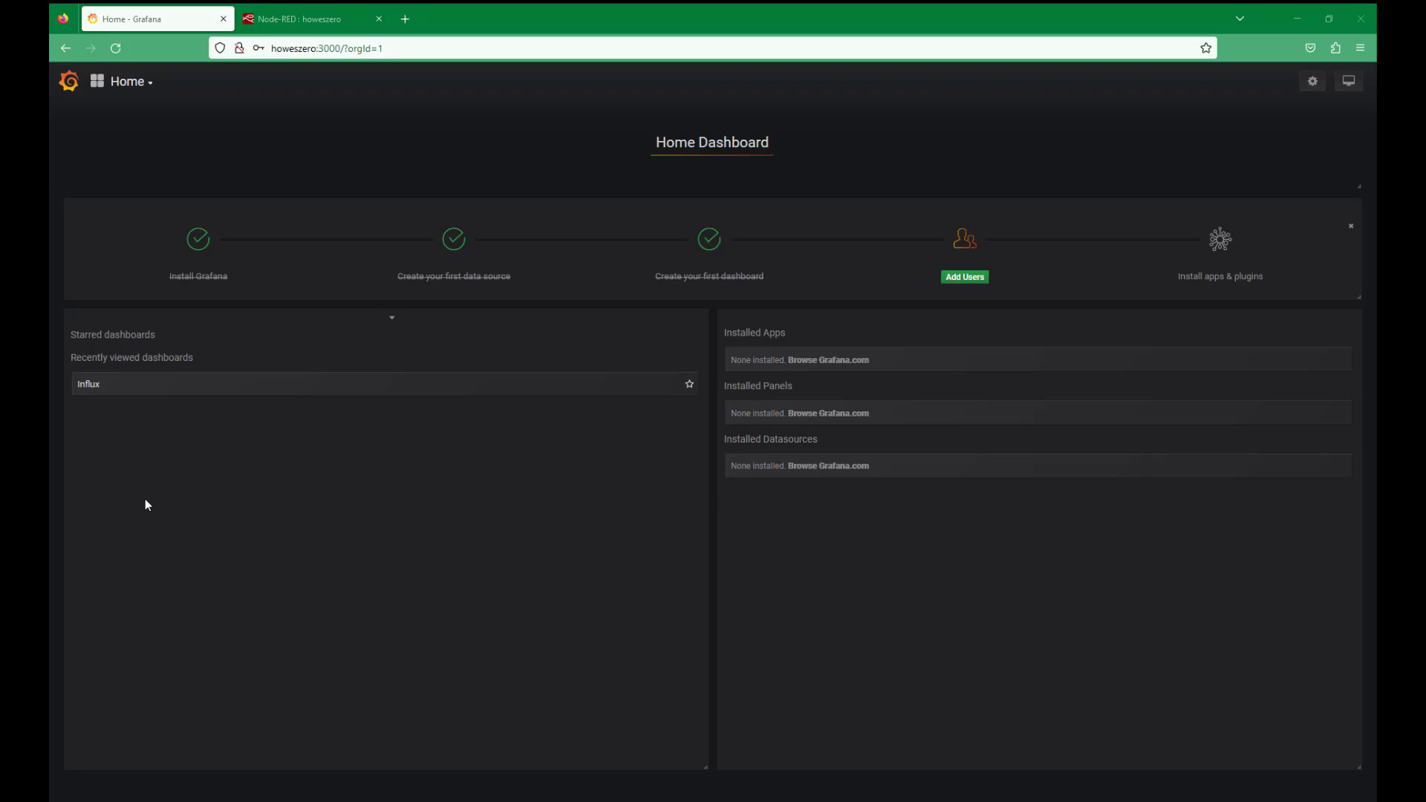
Step: Create a new dashboard and choose a visualization for its first panel
click(68, 81)
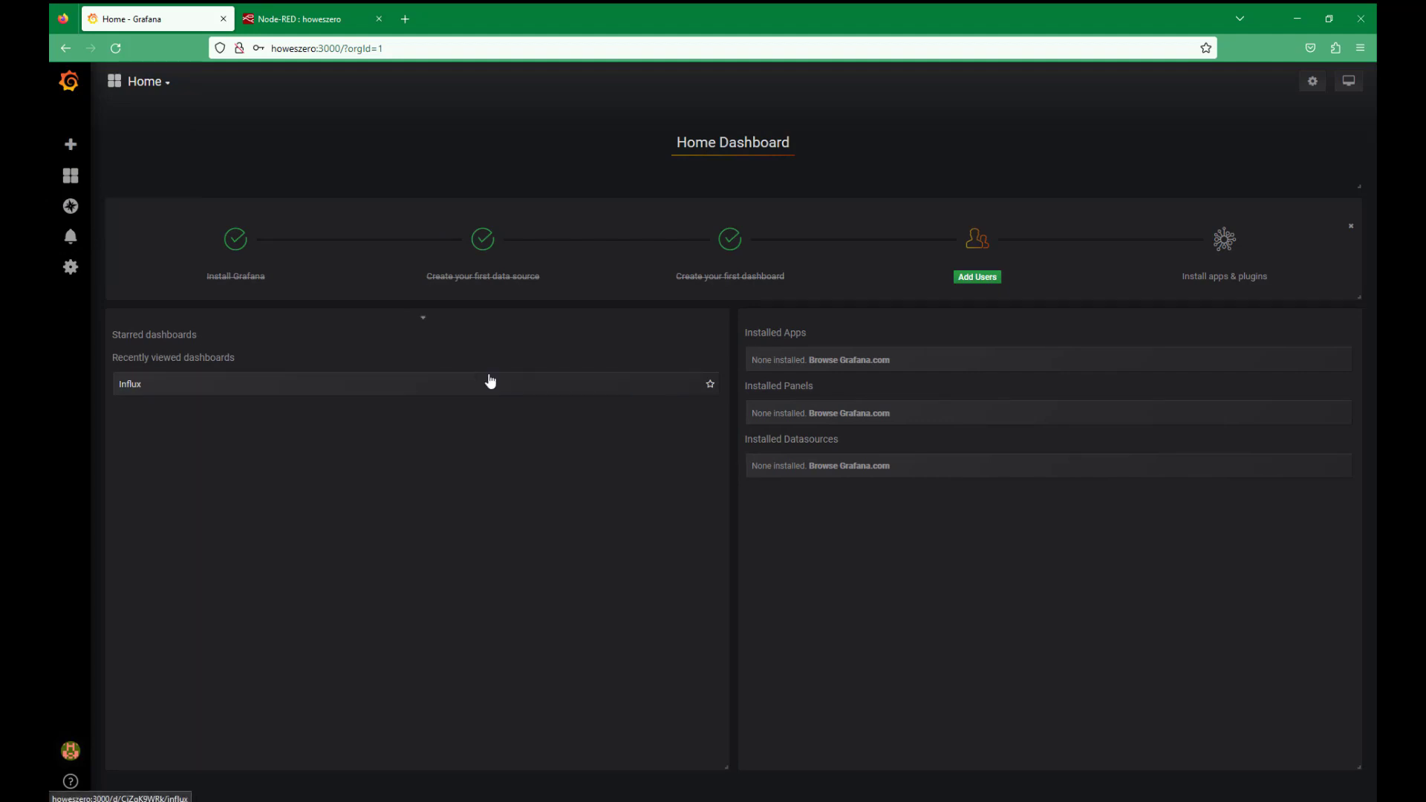
mouse_move(71, 144)
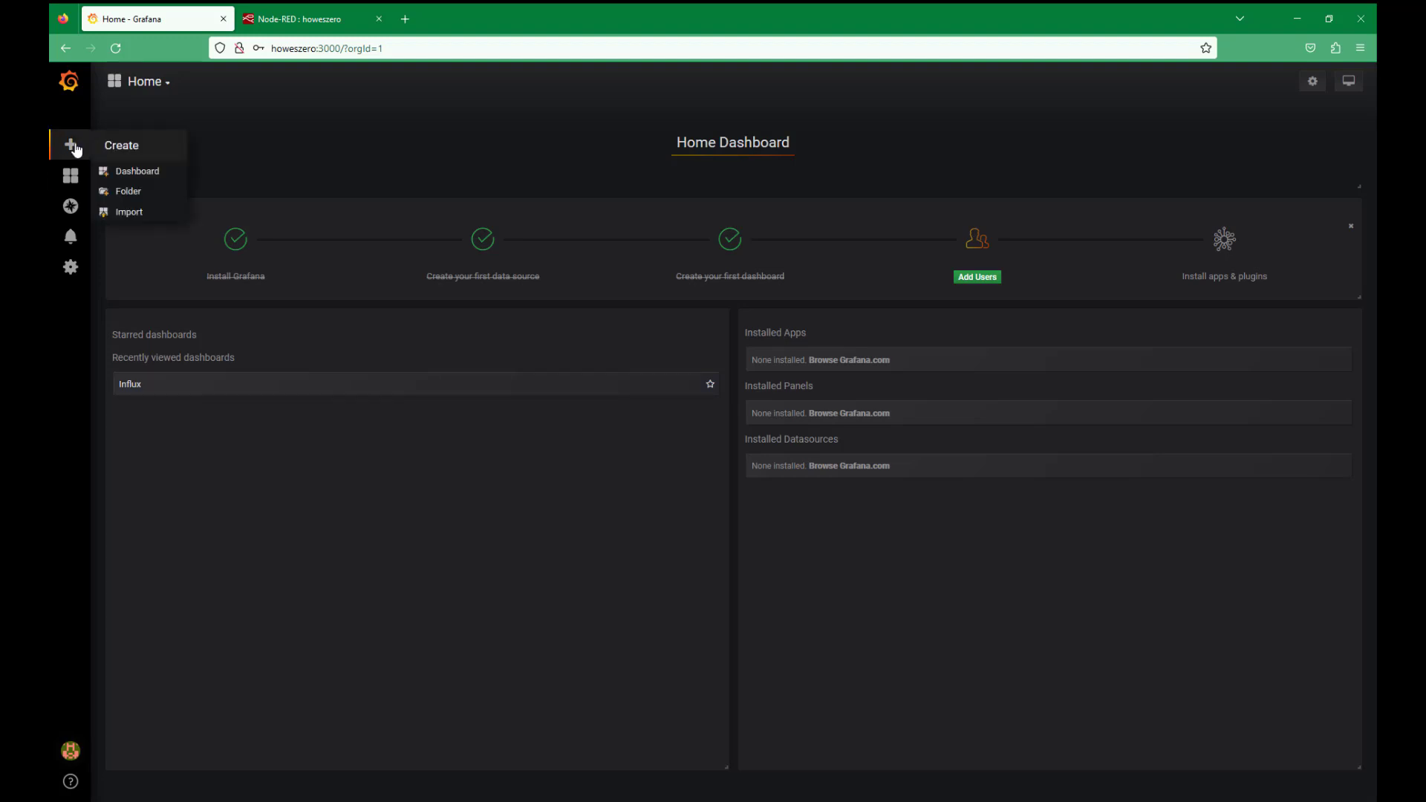
click(133, 172)
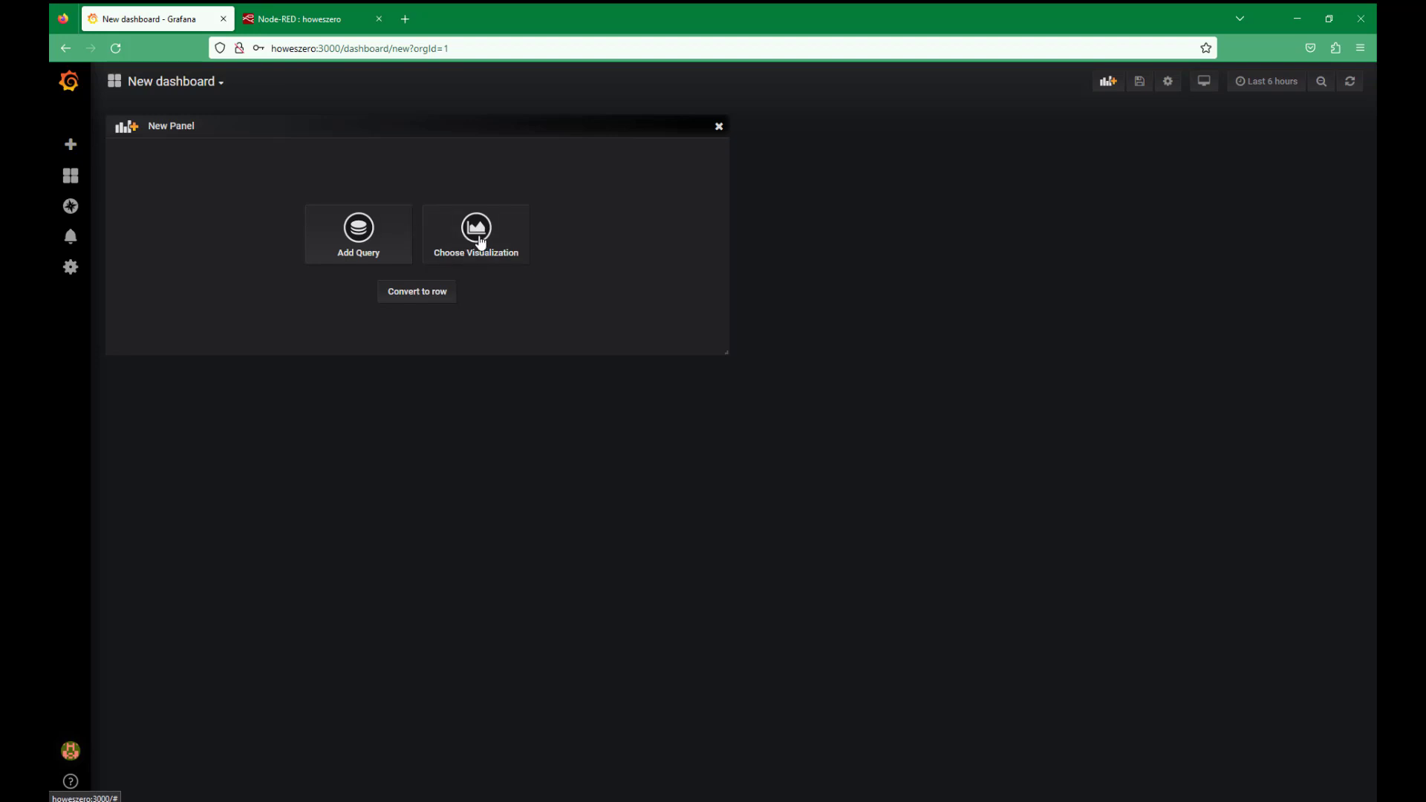
click(480, 242)
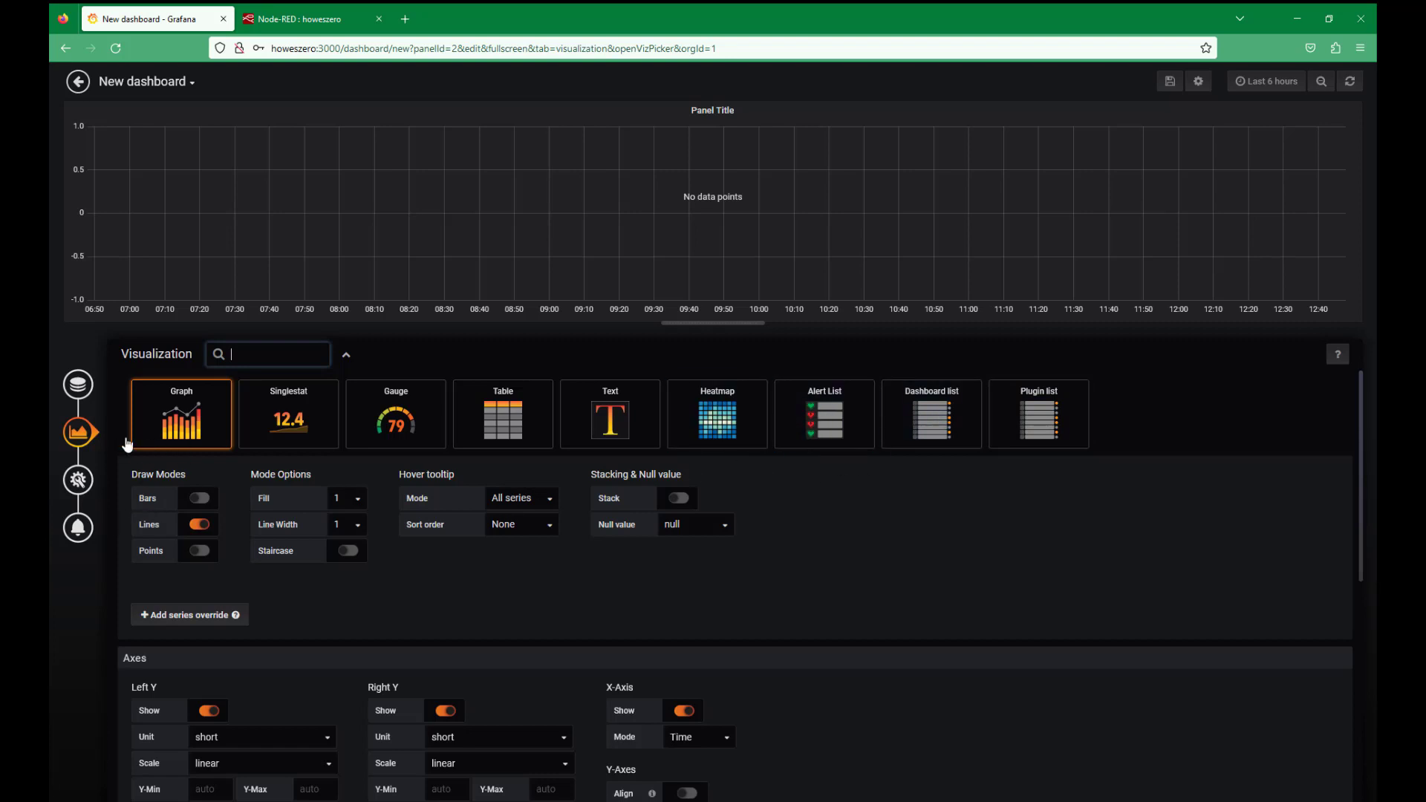
Step: Point the panel query at InfluxDB, FROM default retention policy, measurement FlowMeter
click(77, 386)
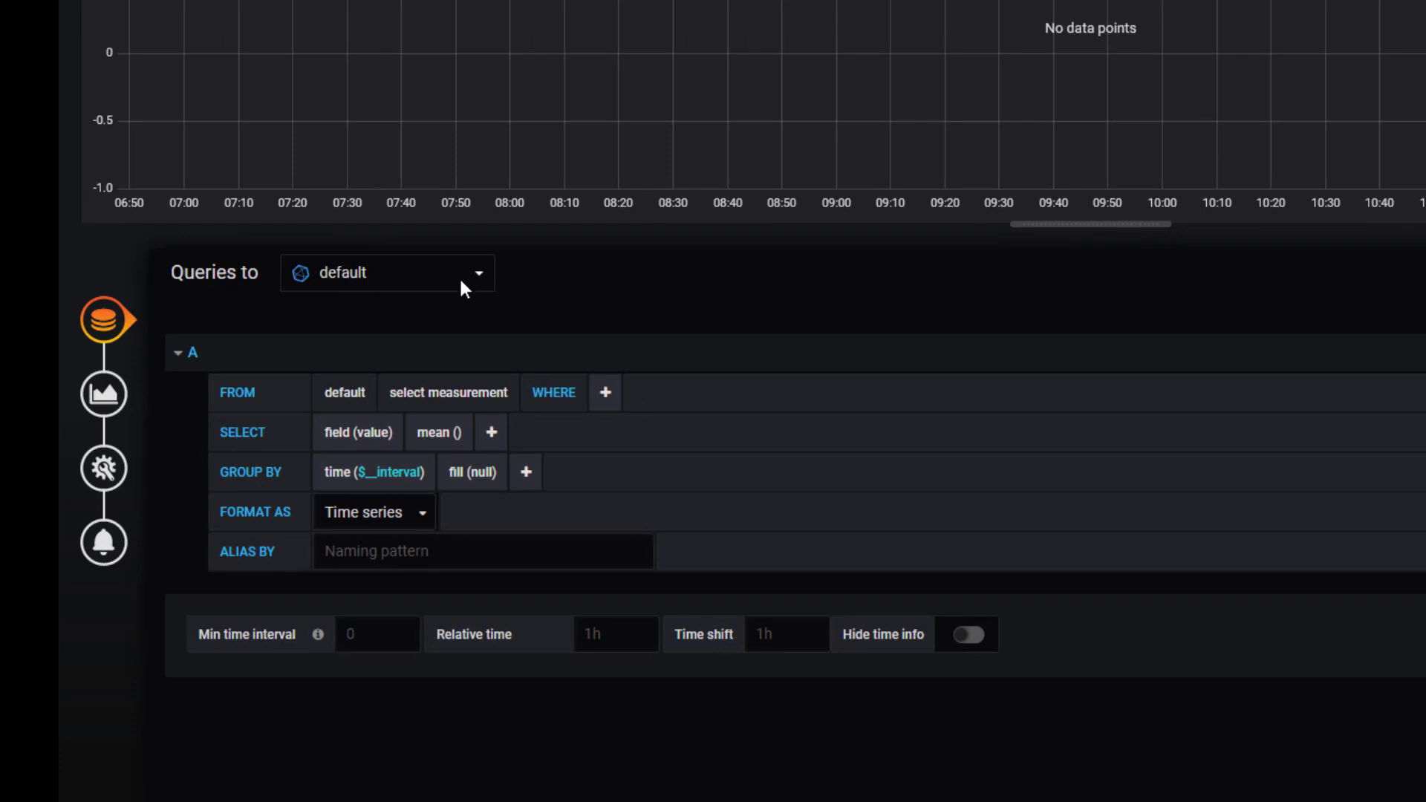
click(479, 274)
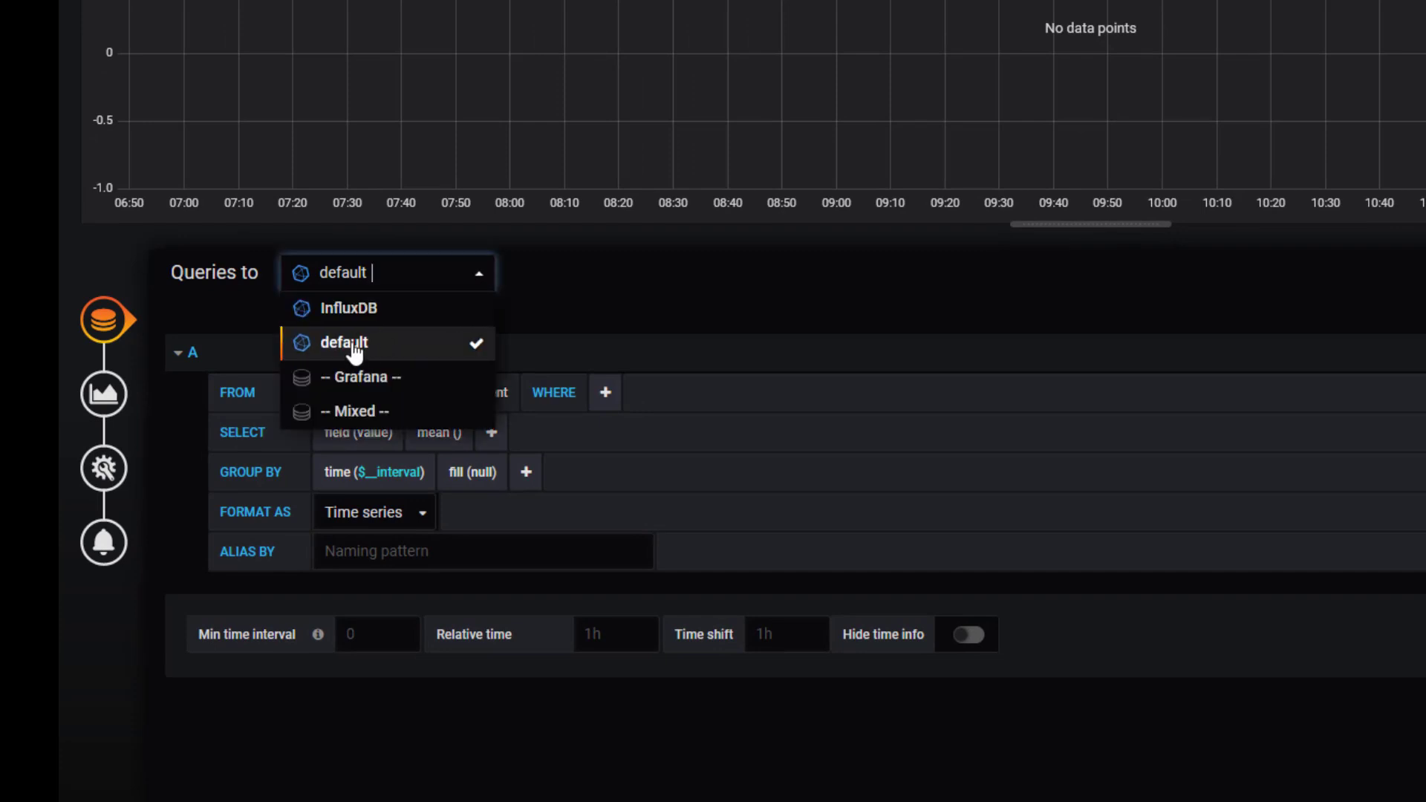
click(349, 308)
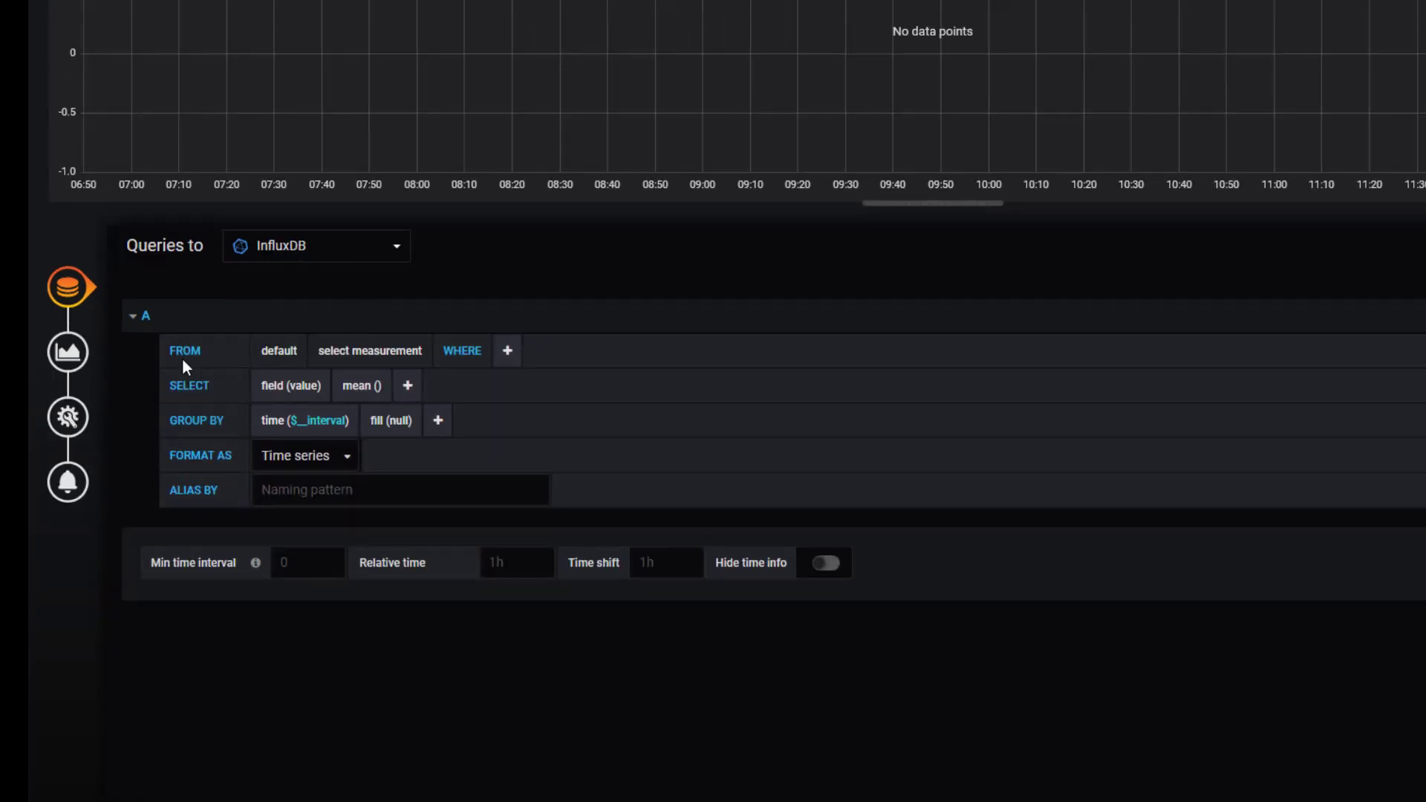
click(360, 354)
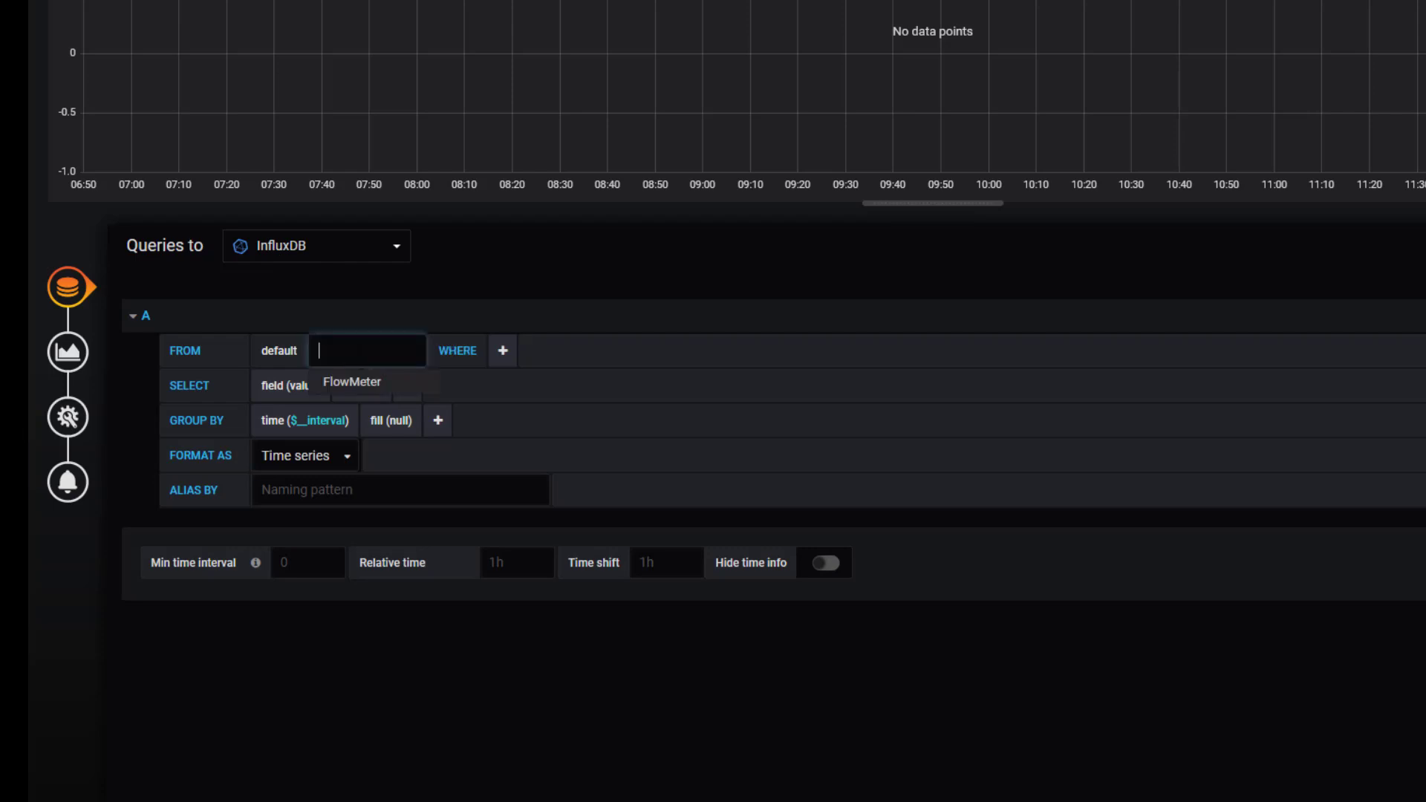
click(550, 443)
click(283, 354)
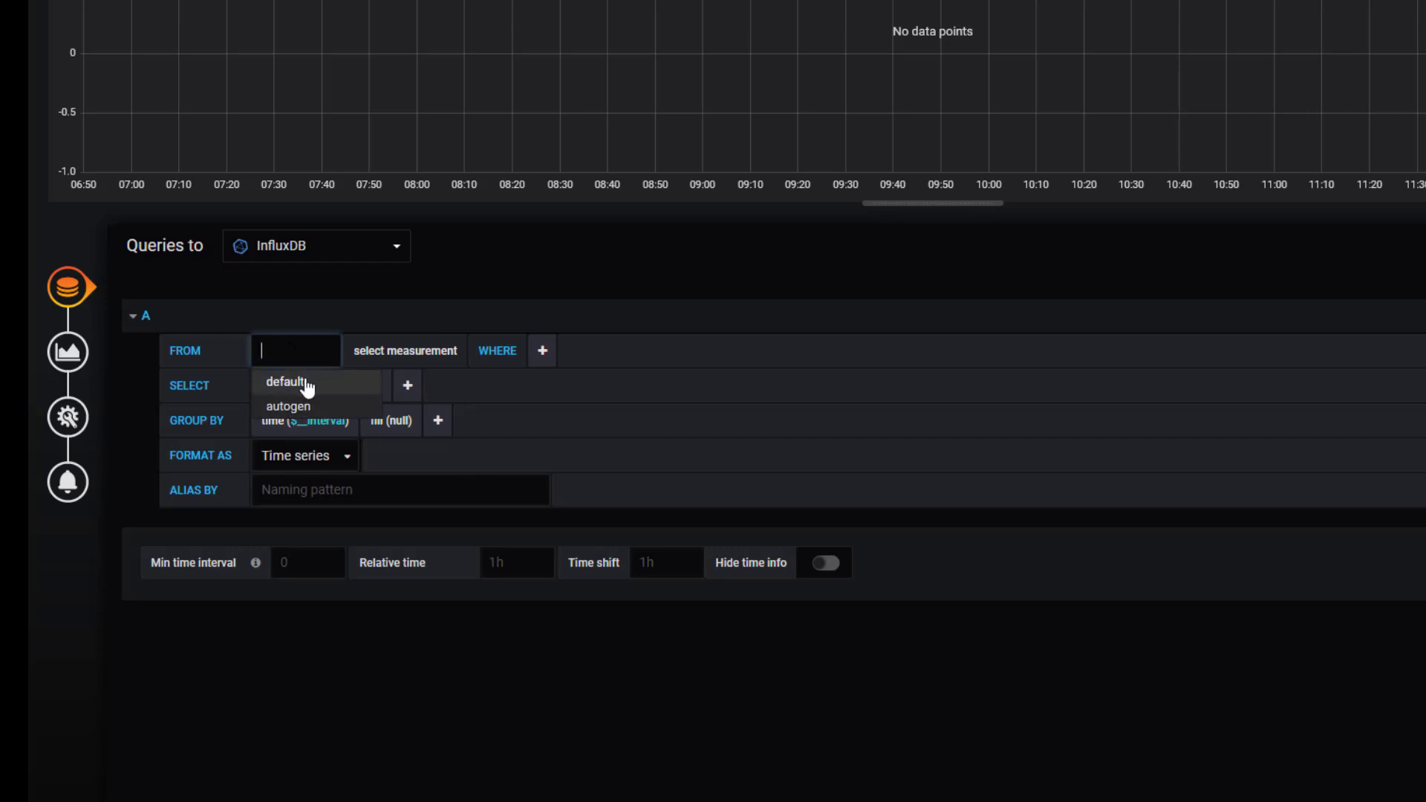
click(303, 383)
click(408, 355)
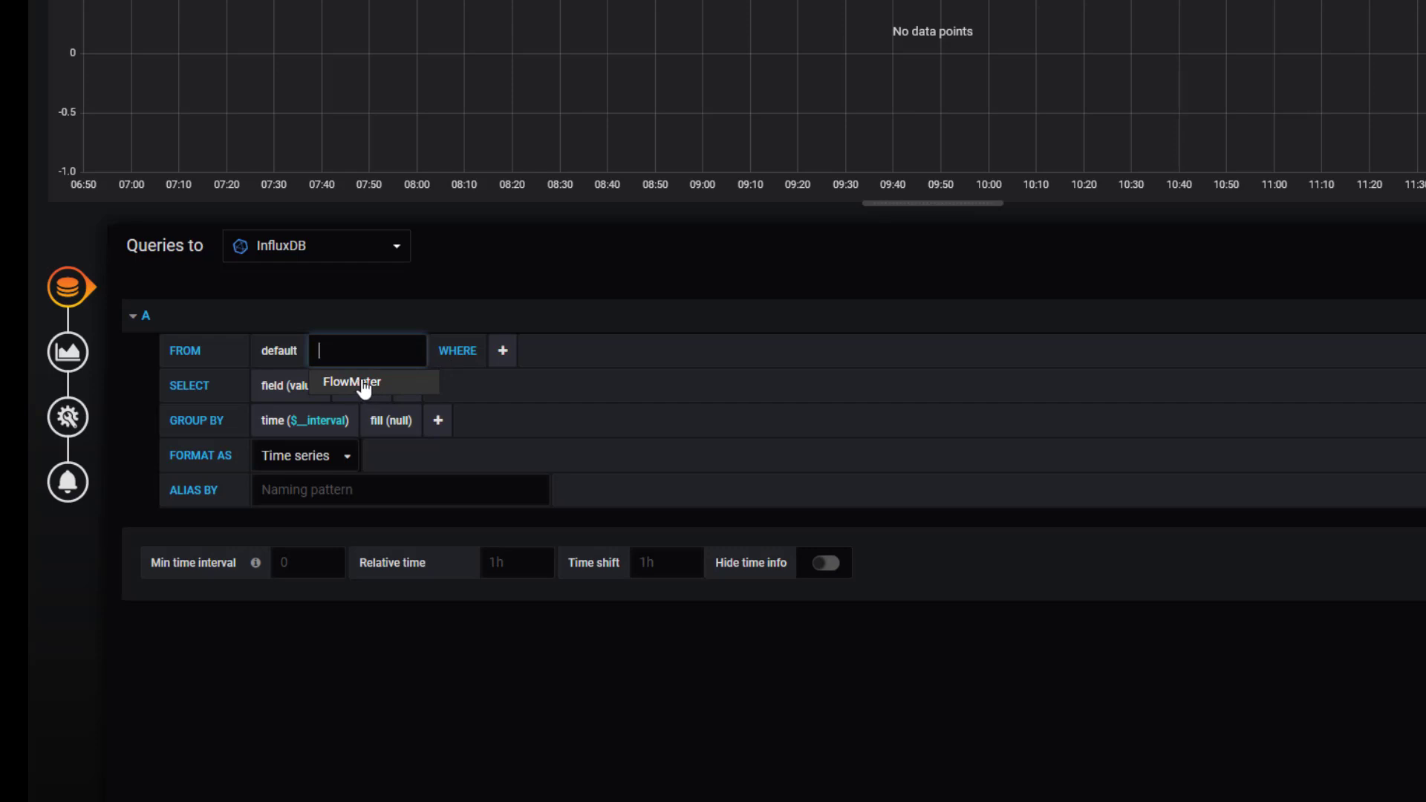
click(360, 383)
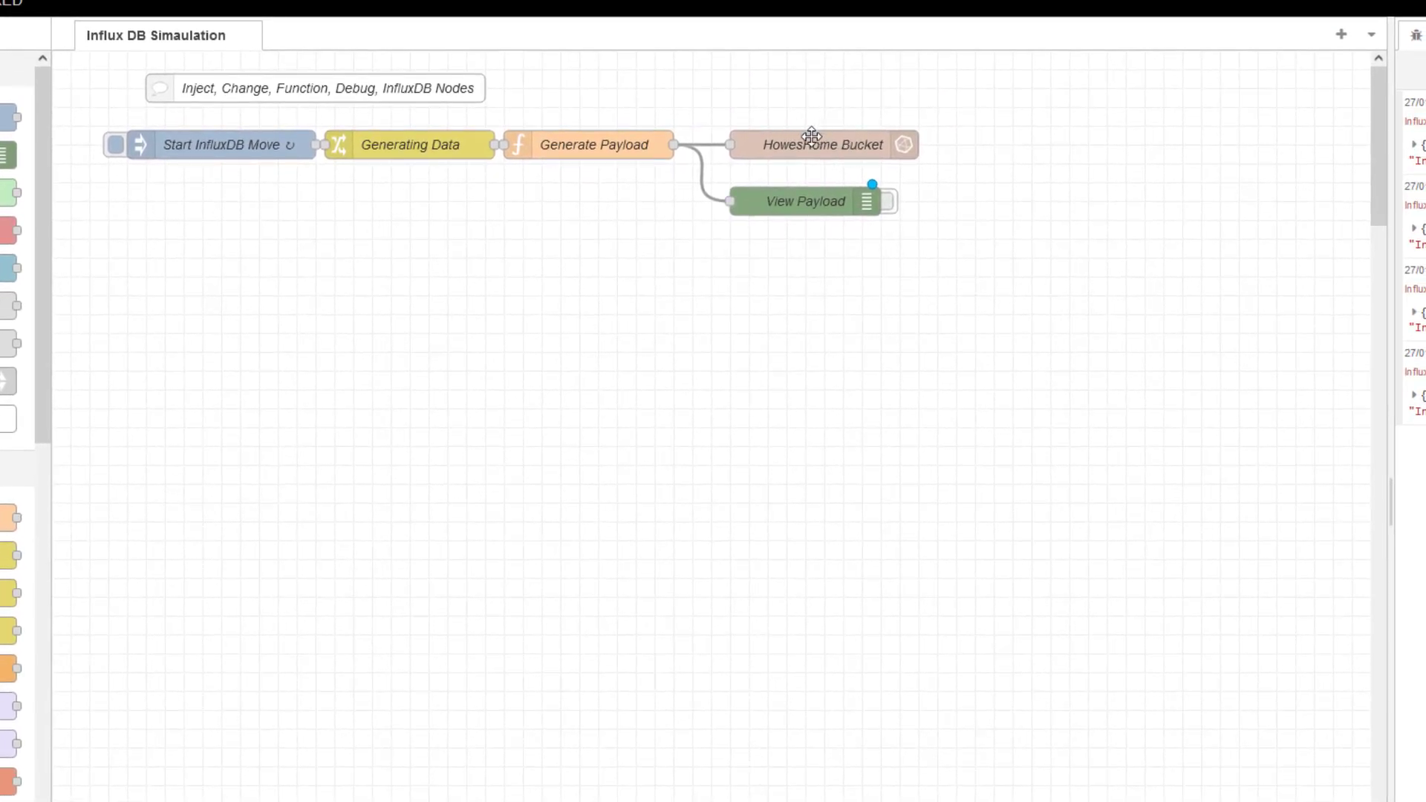
double_click(812, 138)
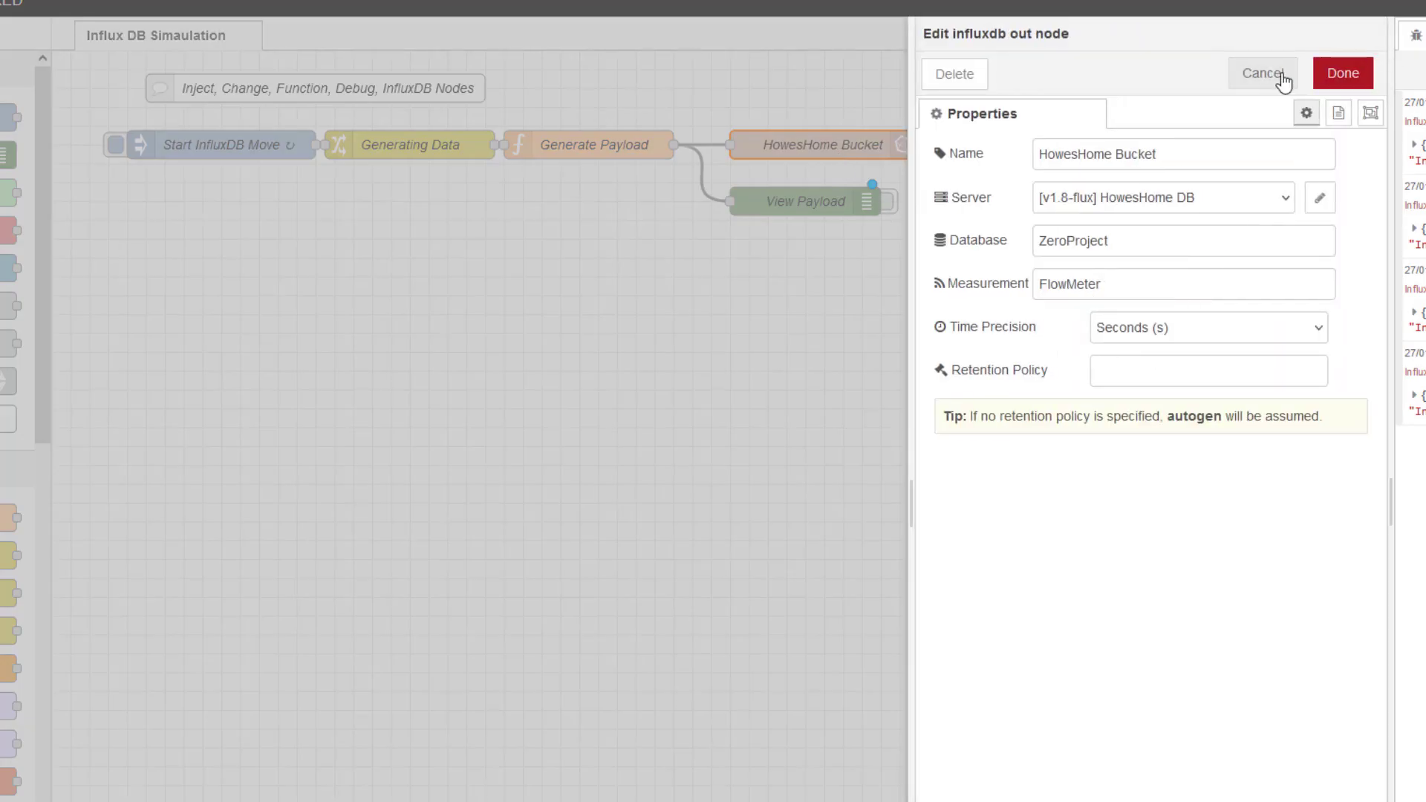
click(1279, 77)
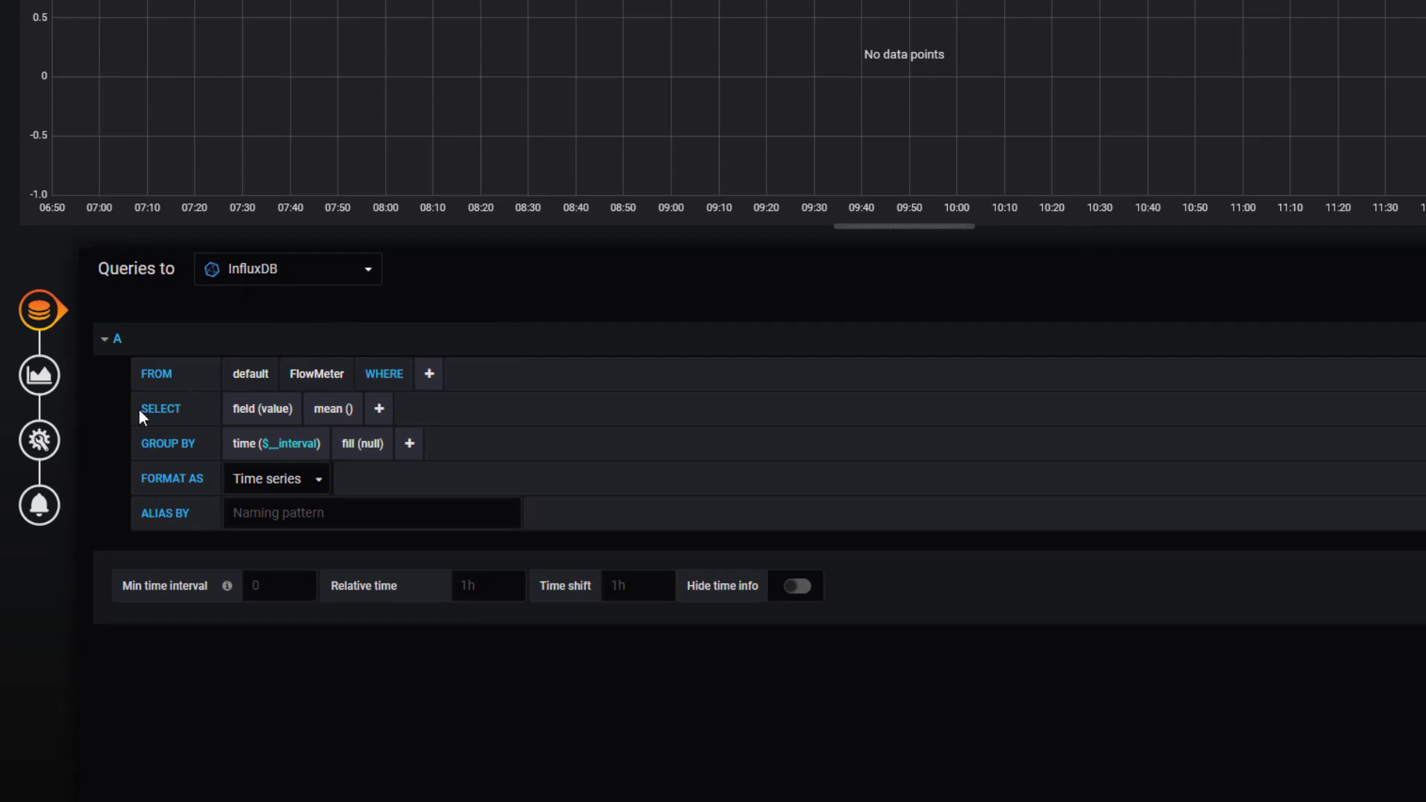
Step: Select the Density field in the query and alias the series 'Density'
click(269, 413)
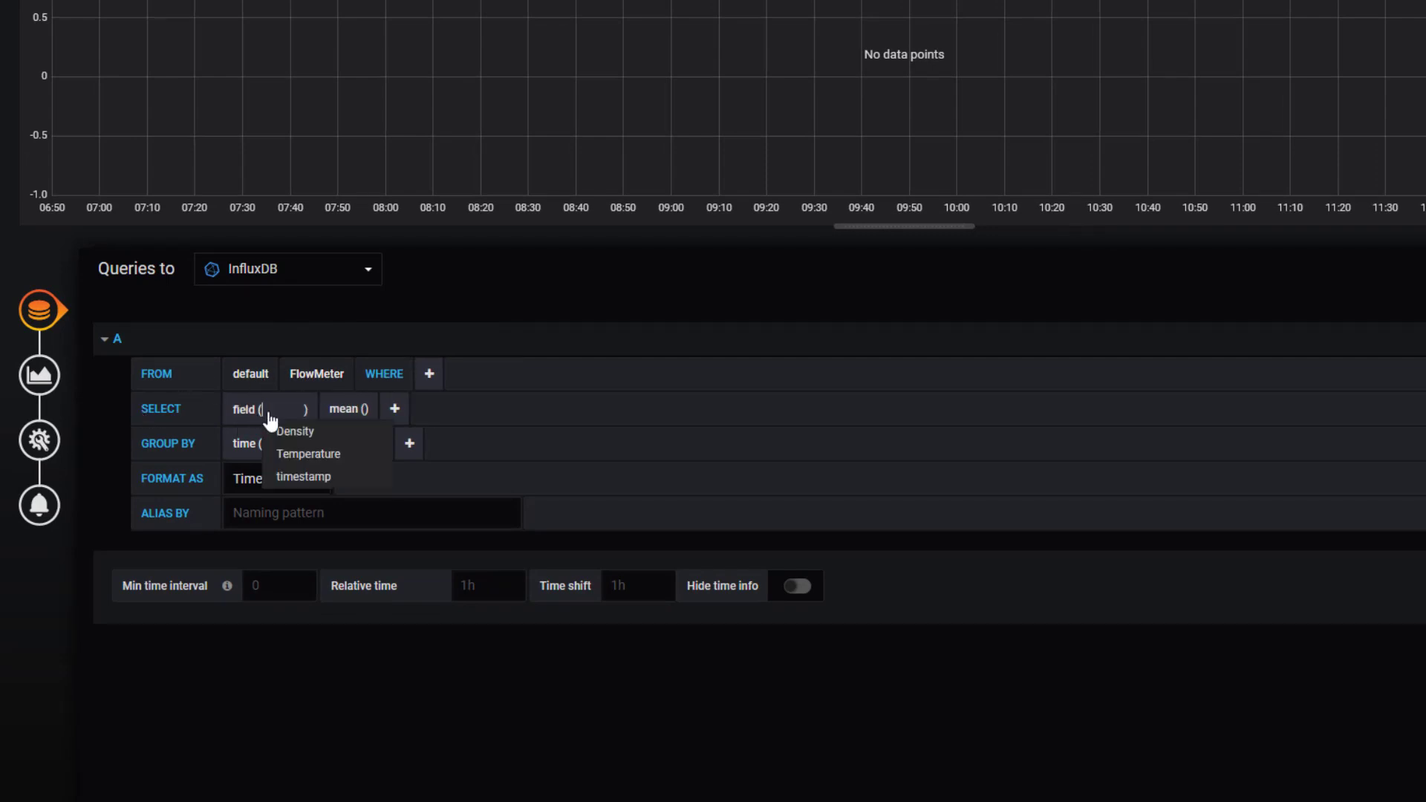
click(301, 434)
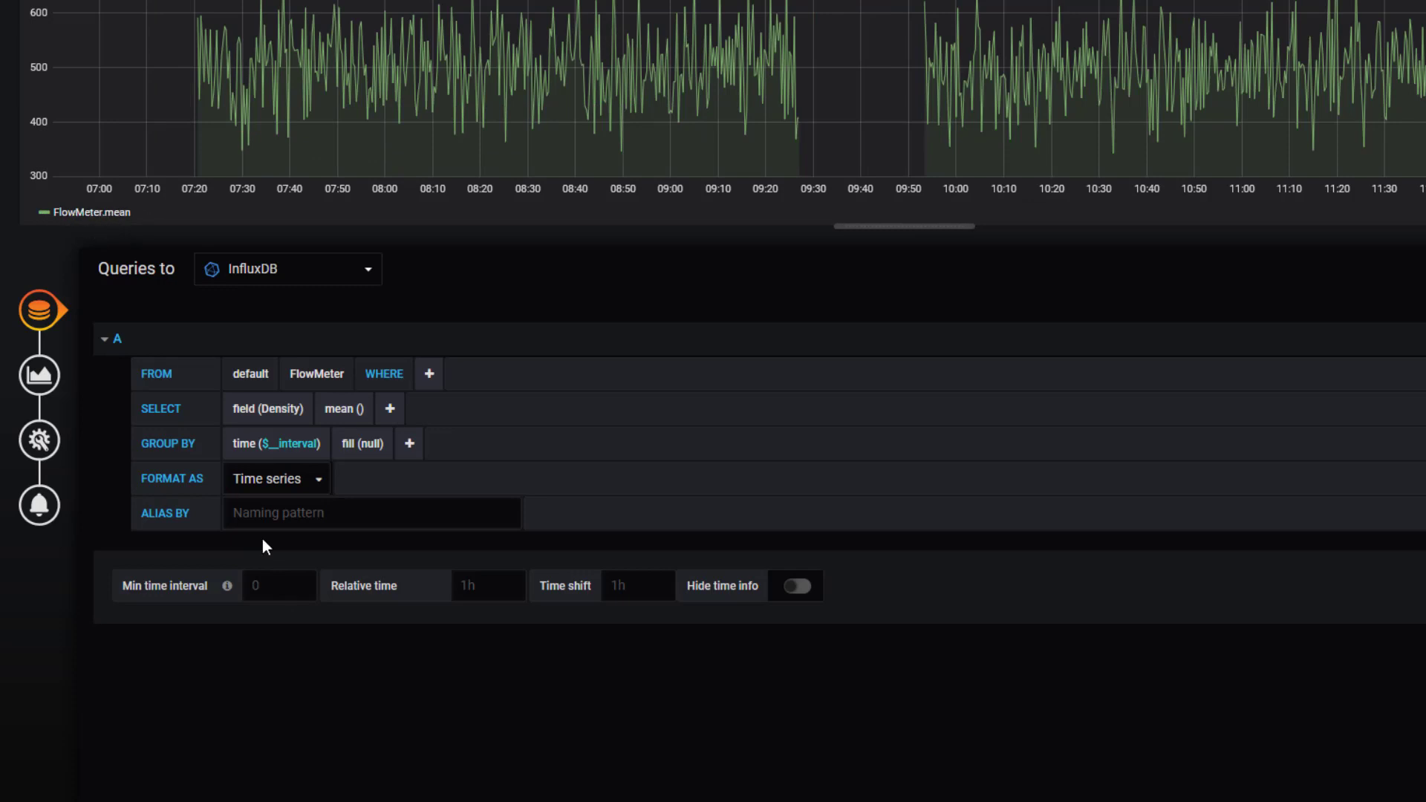
click(304, 523)
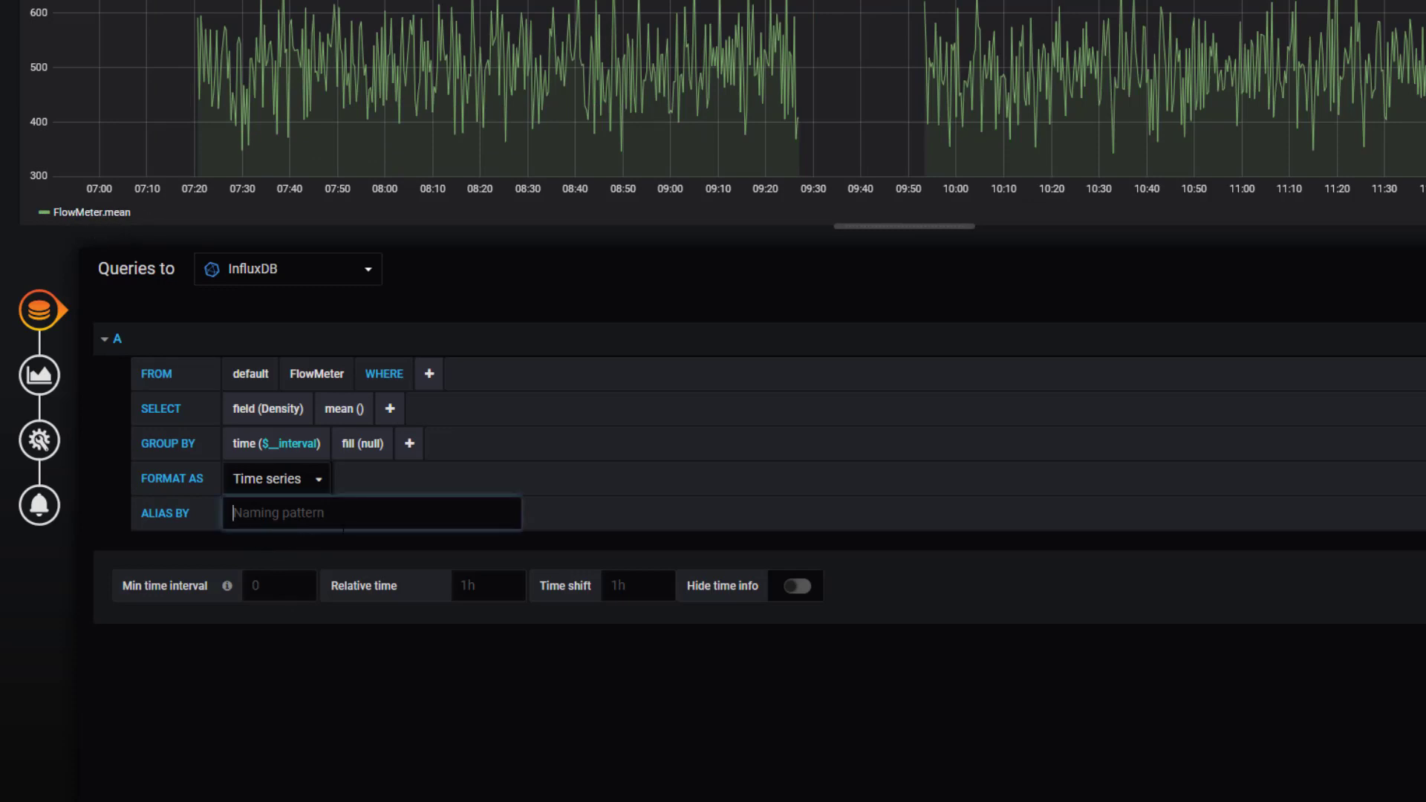
text(Density)
click(372, 321)
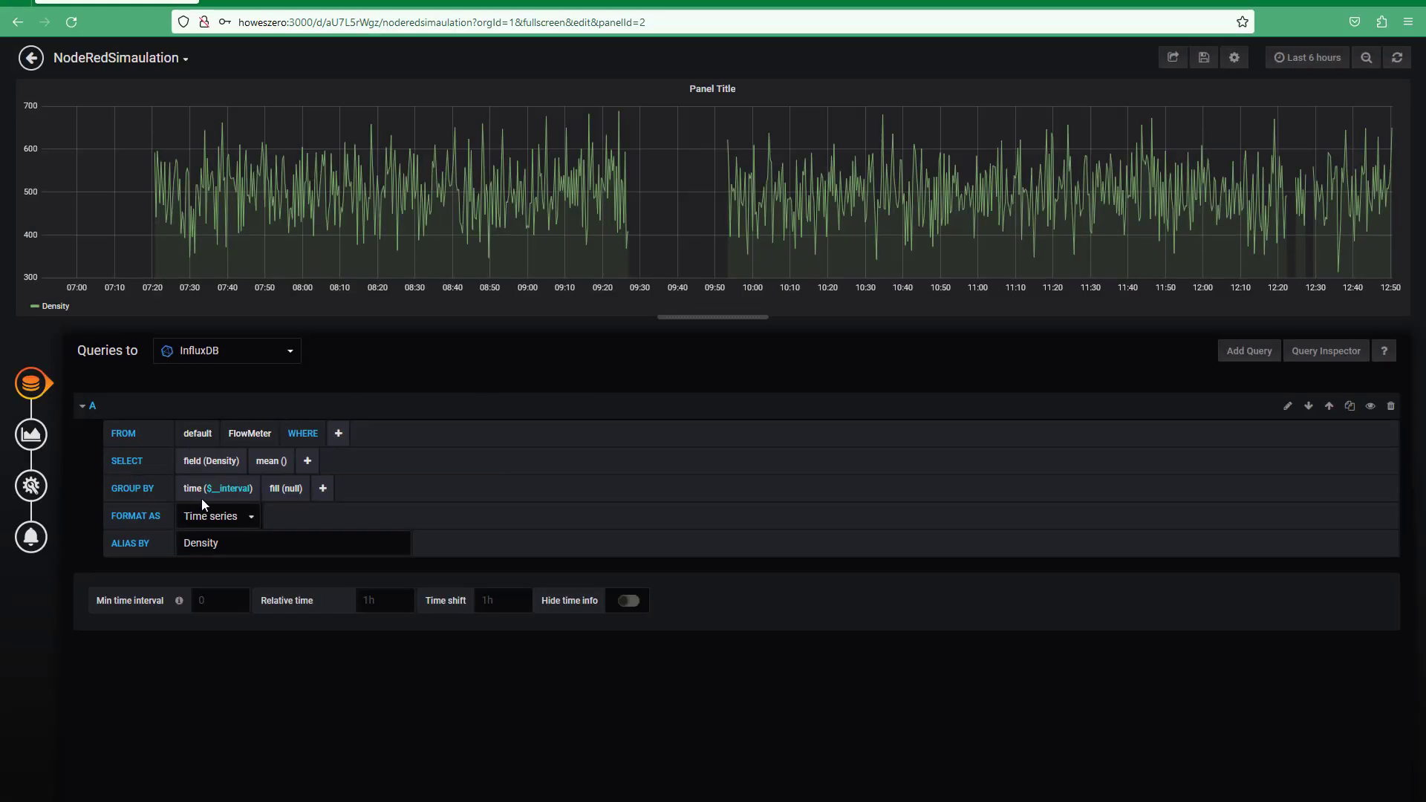
Step: Duplicate query A into query B using field Temperature, aliased 'Temperature'
click(1351, 406)
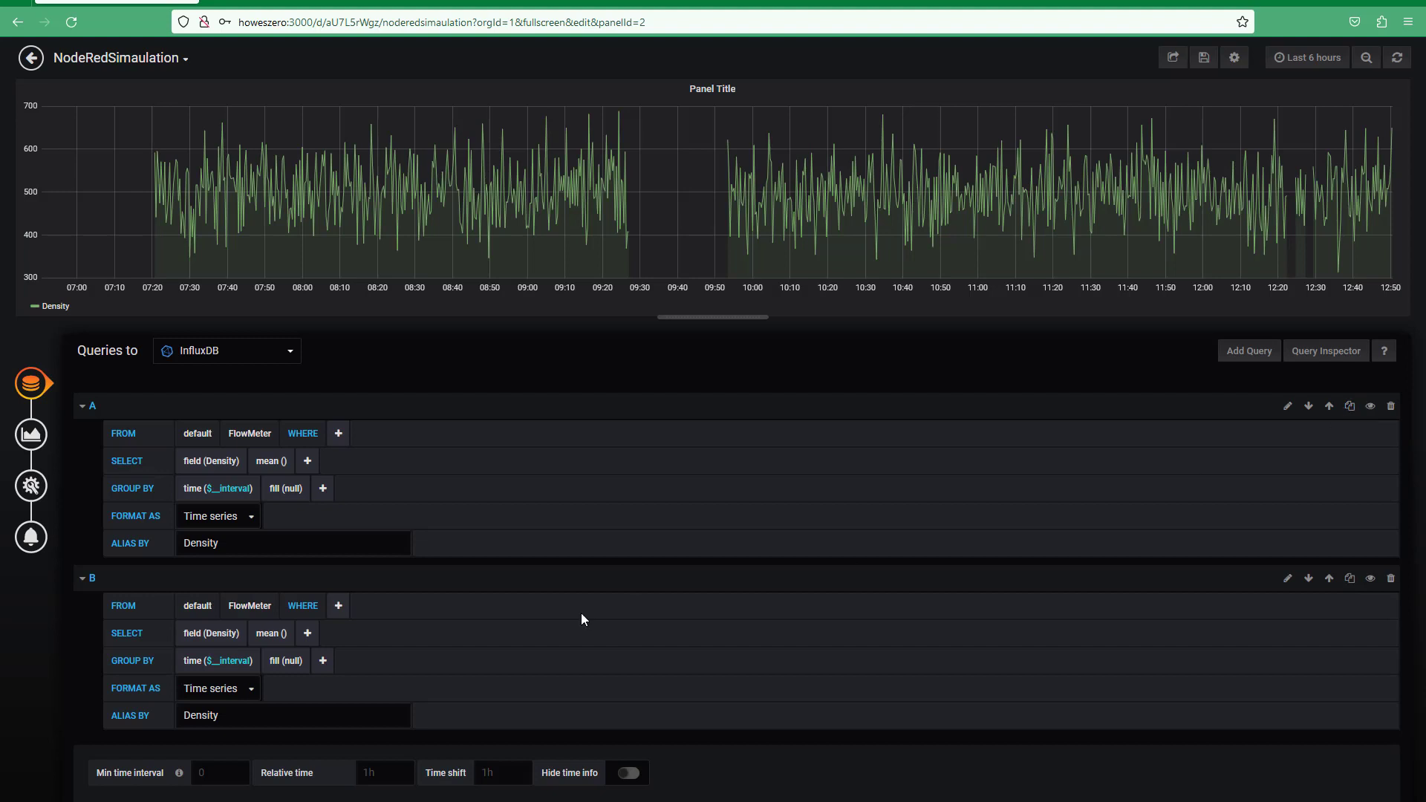
click(214, 643)
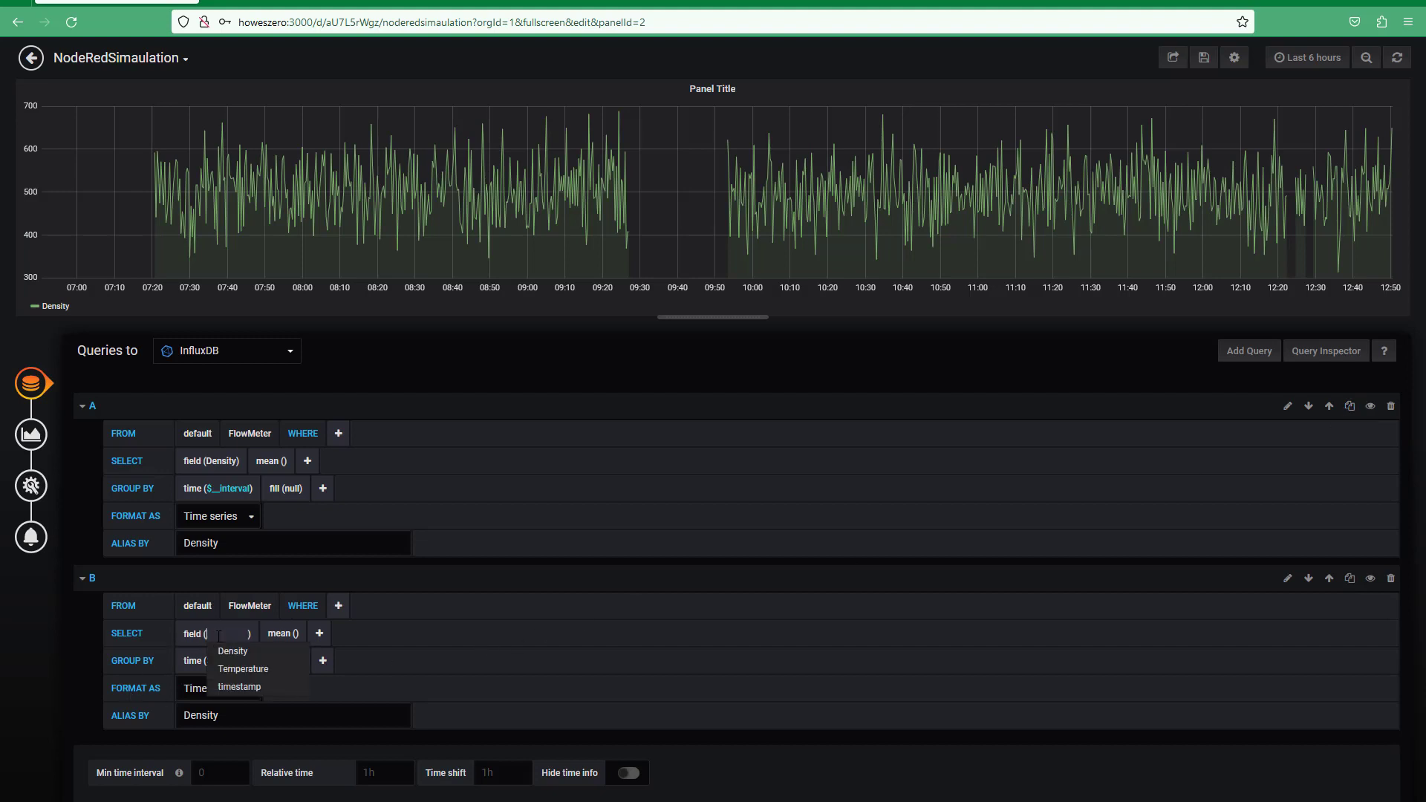
click(231, 662)
double_click(176, 713)
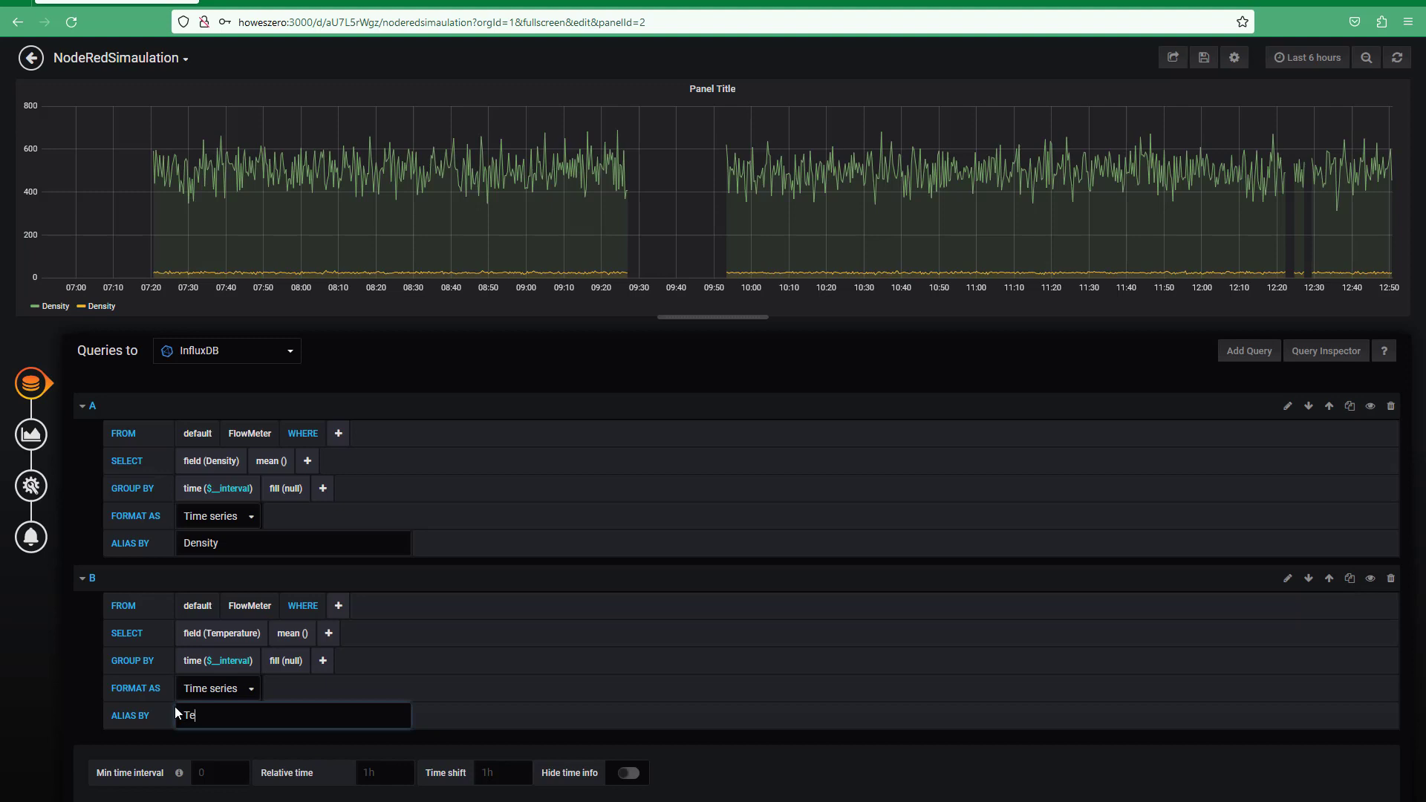
text(Temperature)
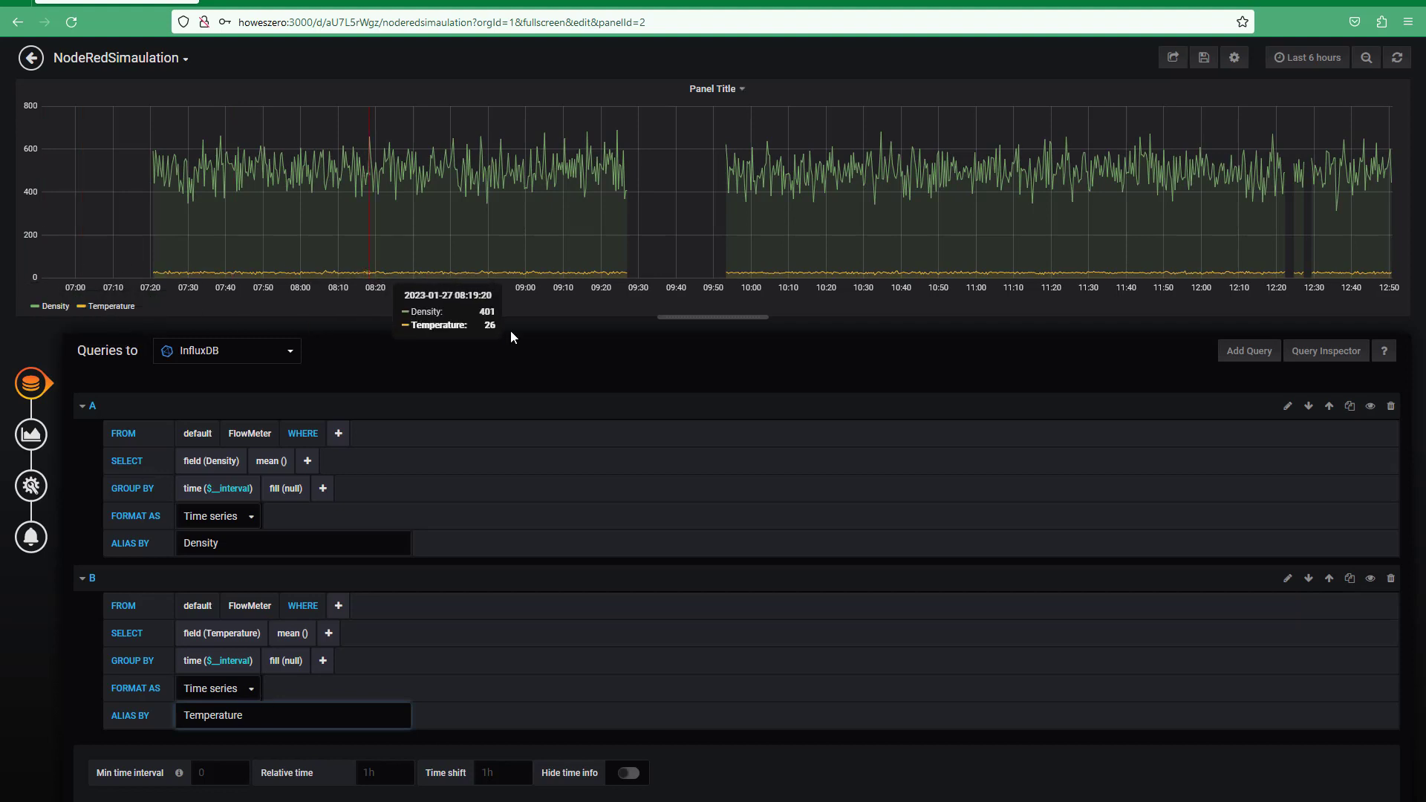
Step: Make the graph panel taller and zoom the graph to Jan 27 07:20–08:17
drag(715, 315, 532, 630)
scroll(127, 715, down, 2)
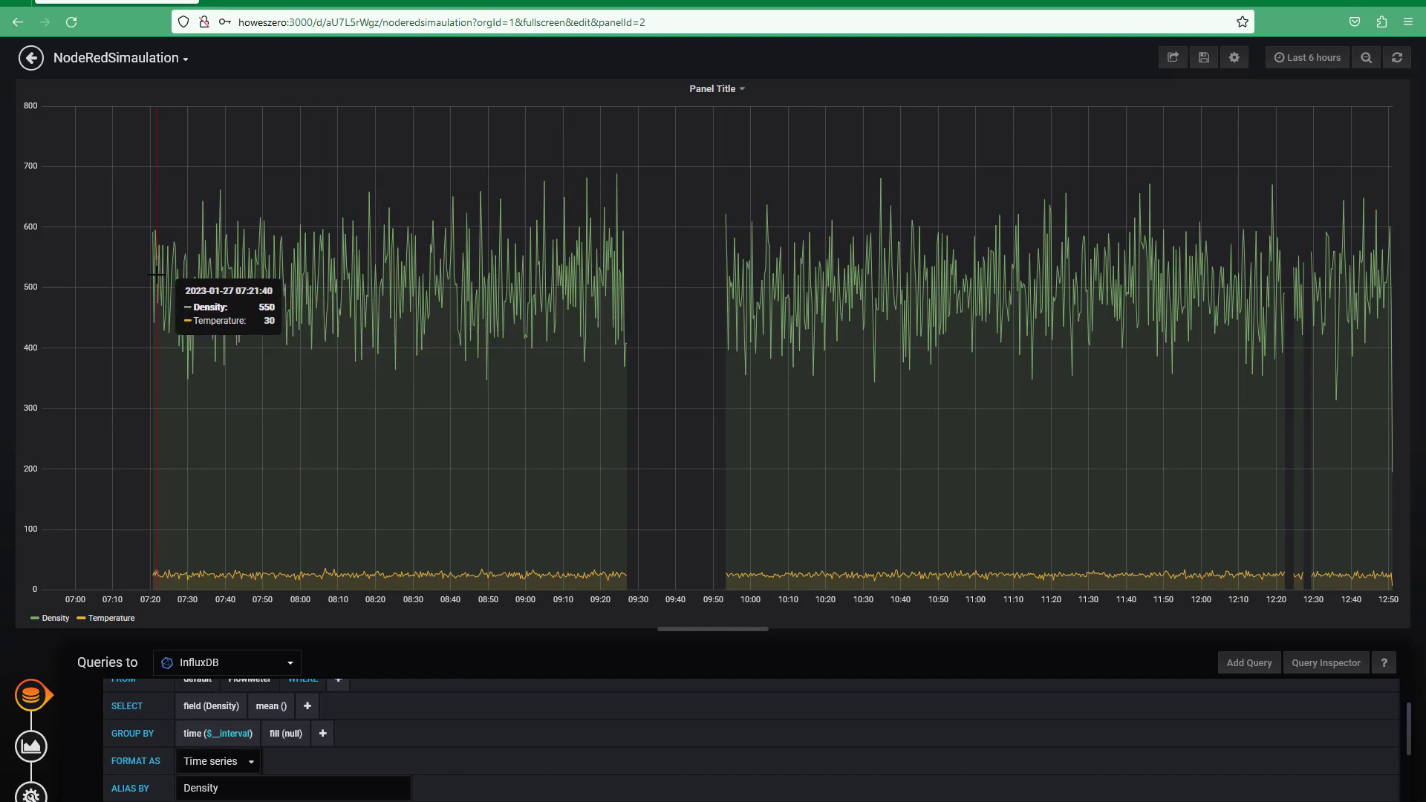
drag(153, 276, 367, 307)
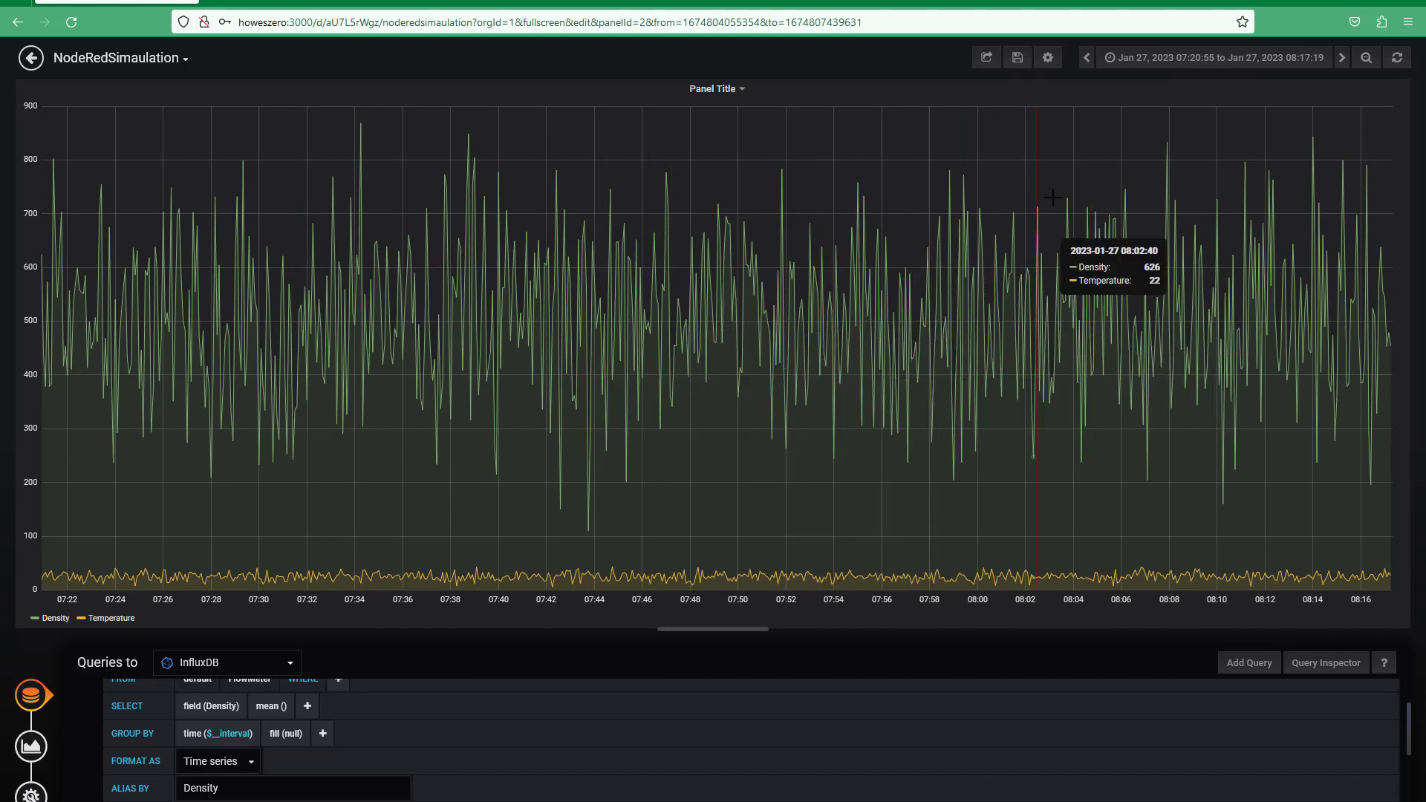
Step: Switch to Last 7 days, then zoom into Jan 26 17:29:15–21:35:07
click(1106, 59)
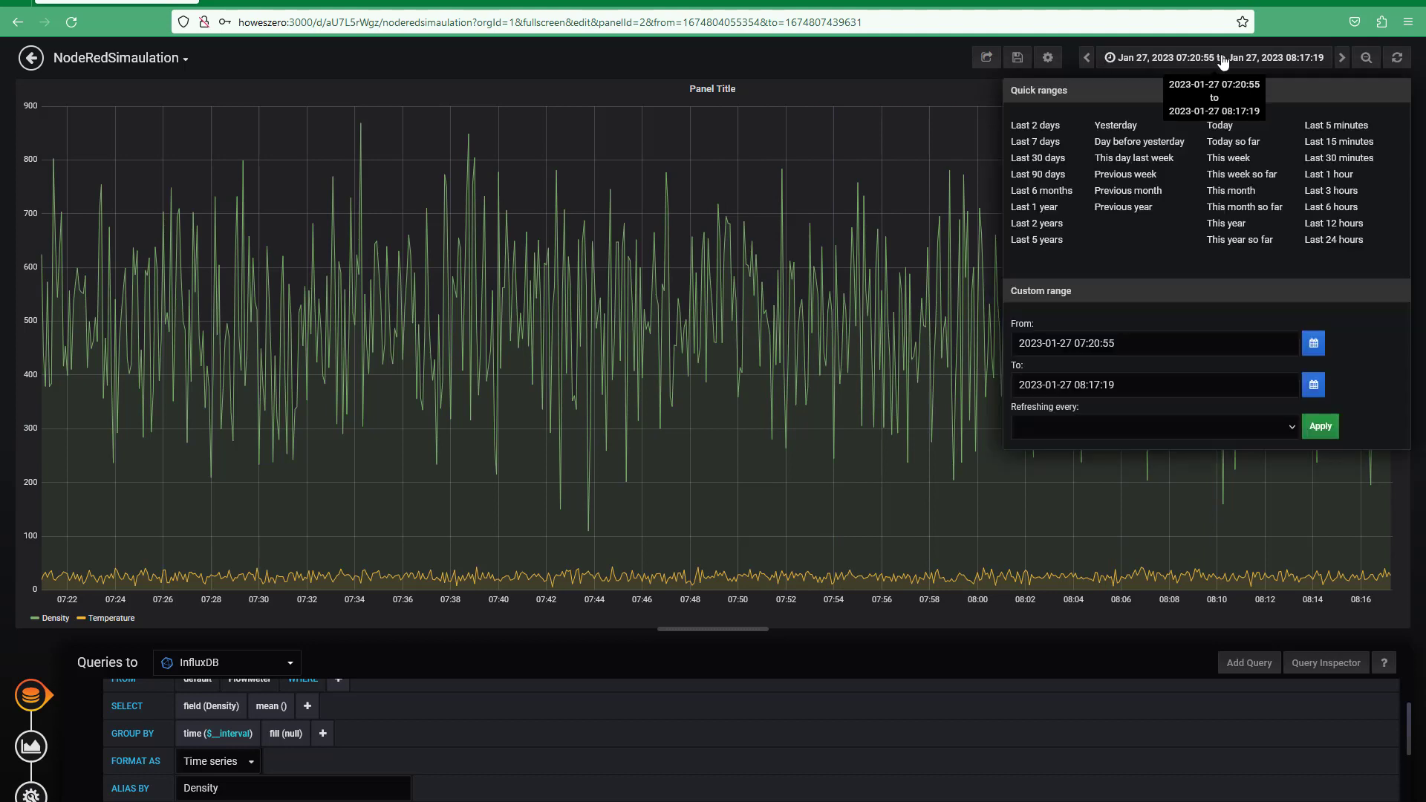
click(1035, 142)
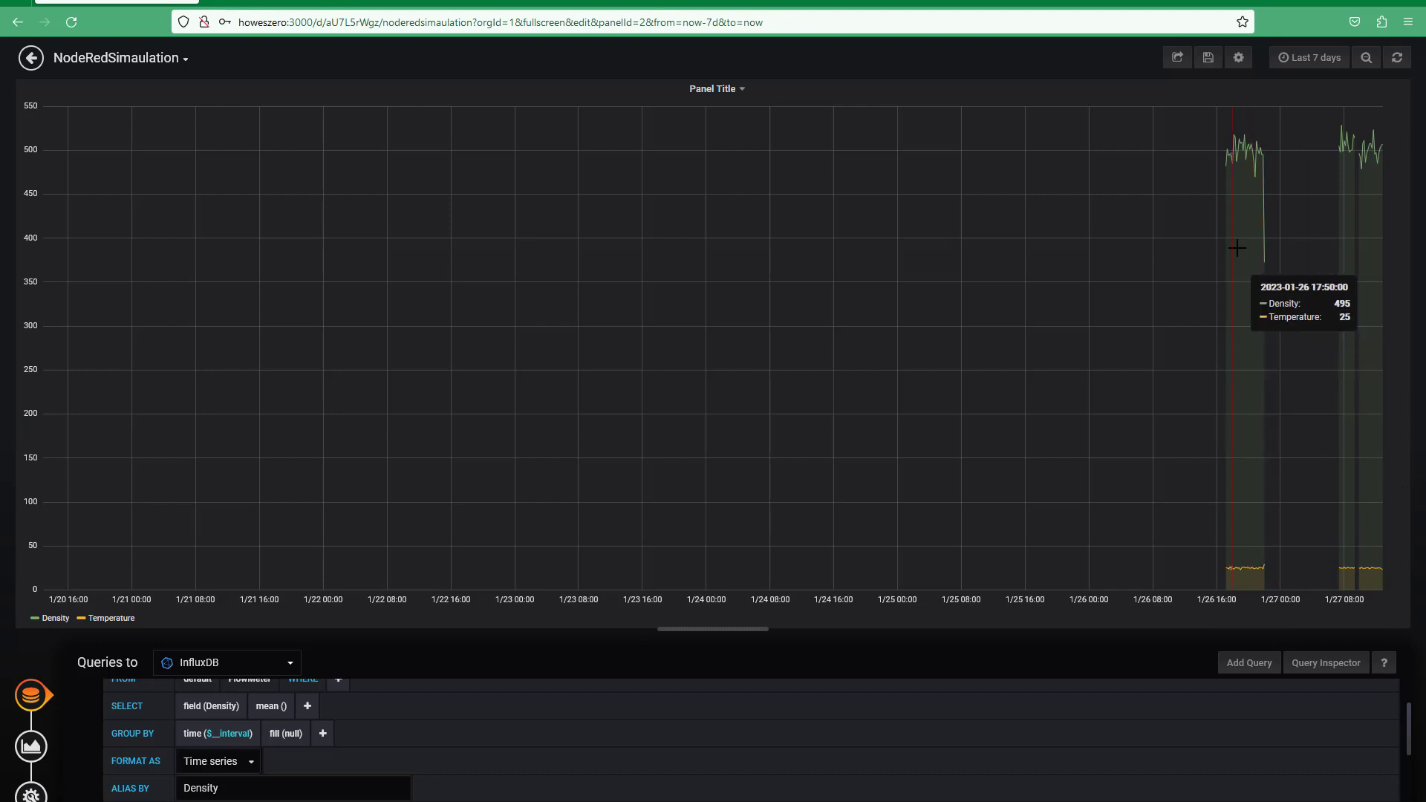
drag(1227, 146, 1260, 148)
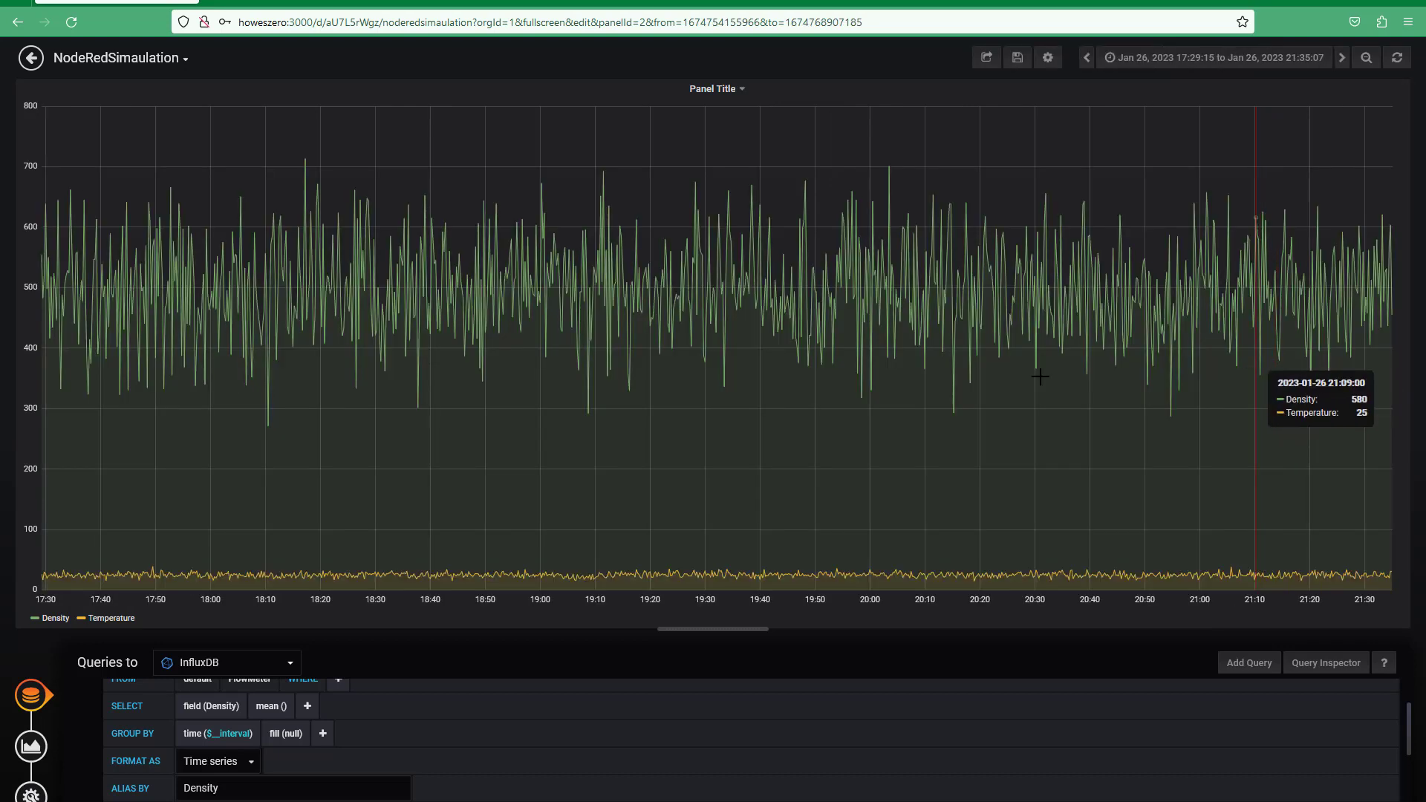
Step: Toggle the legend entries so only the Density series is plotted
click(91, 611)
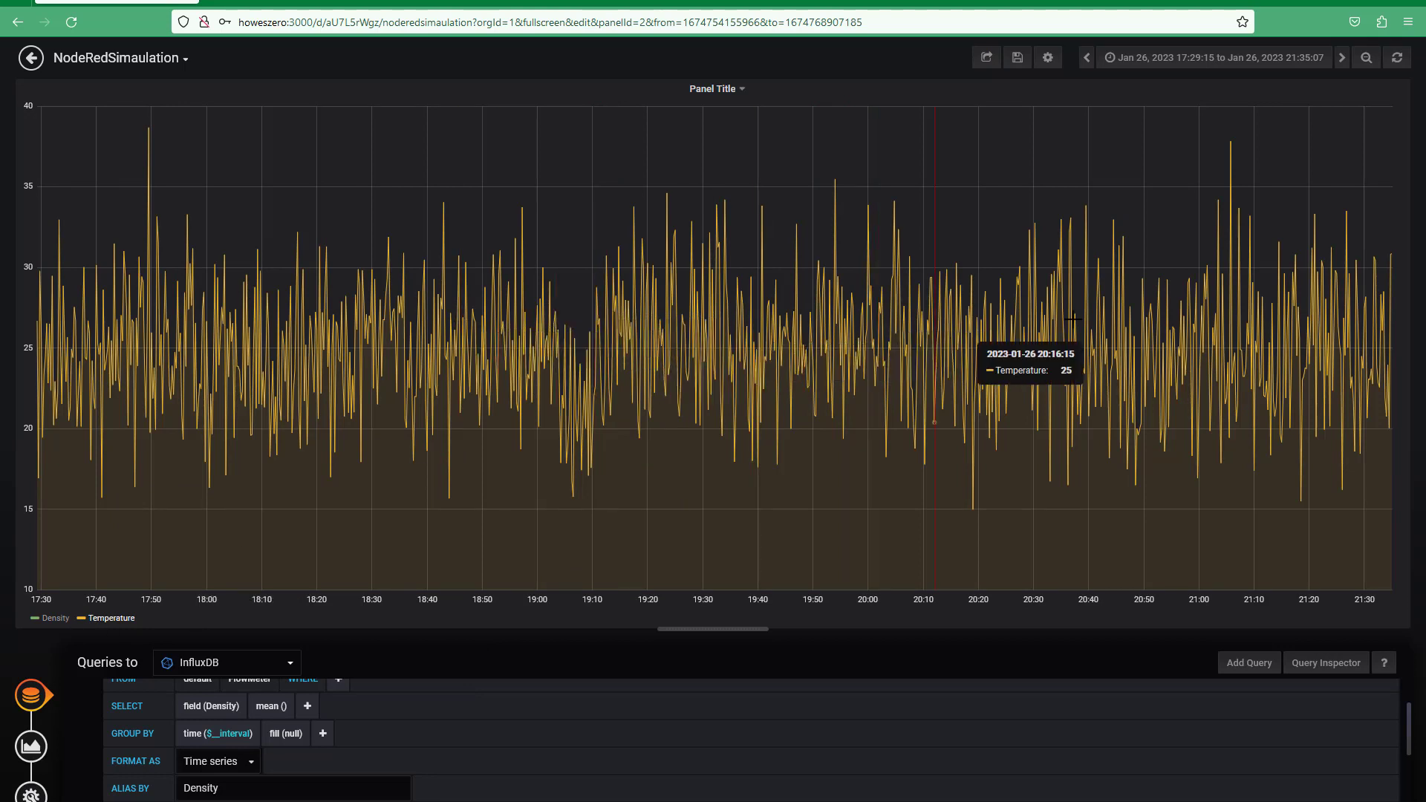
click(59, 619)
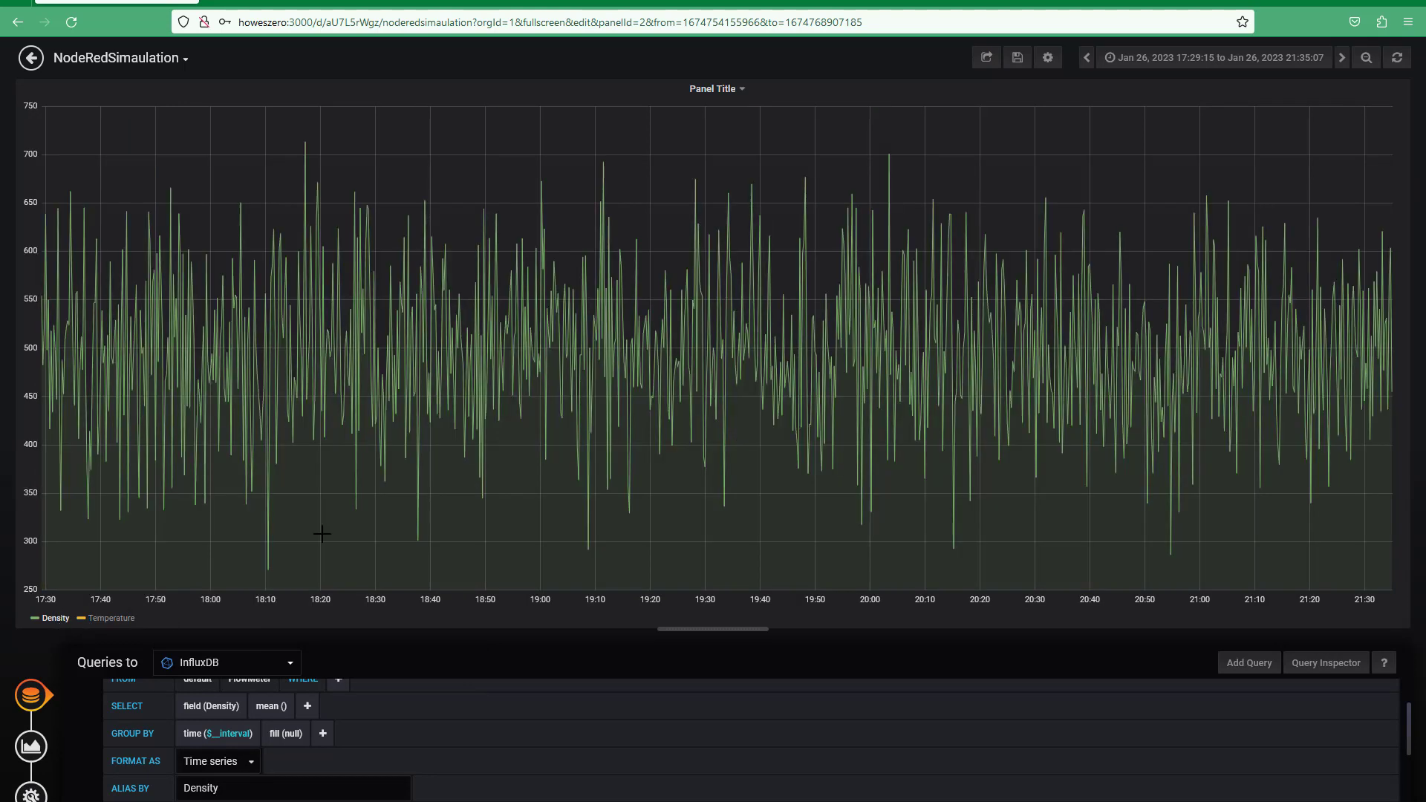
click(35, 618)
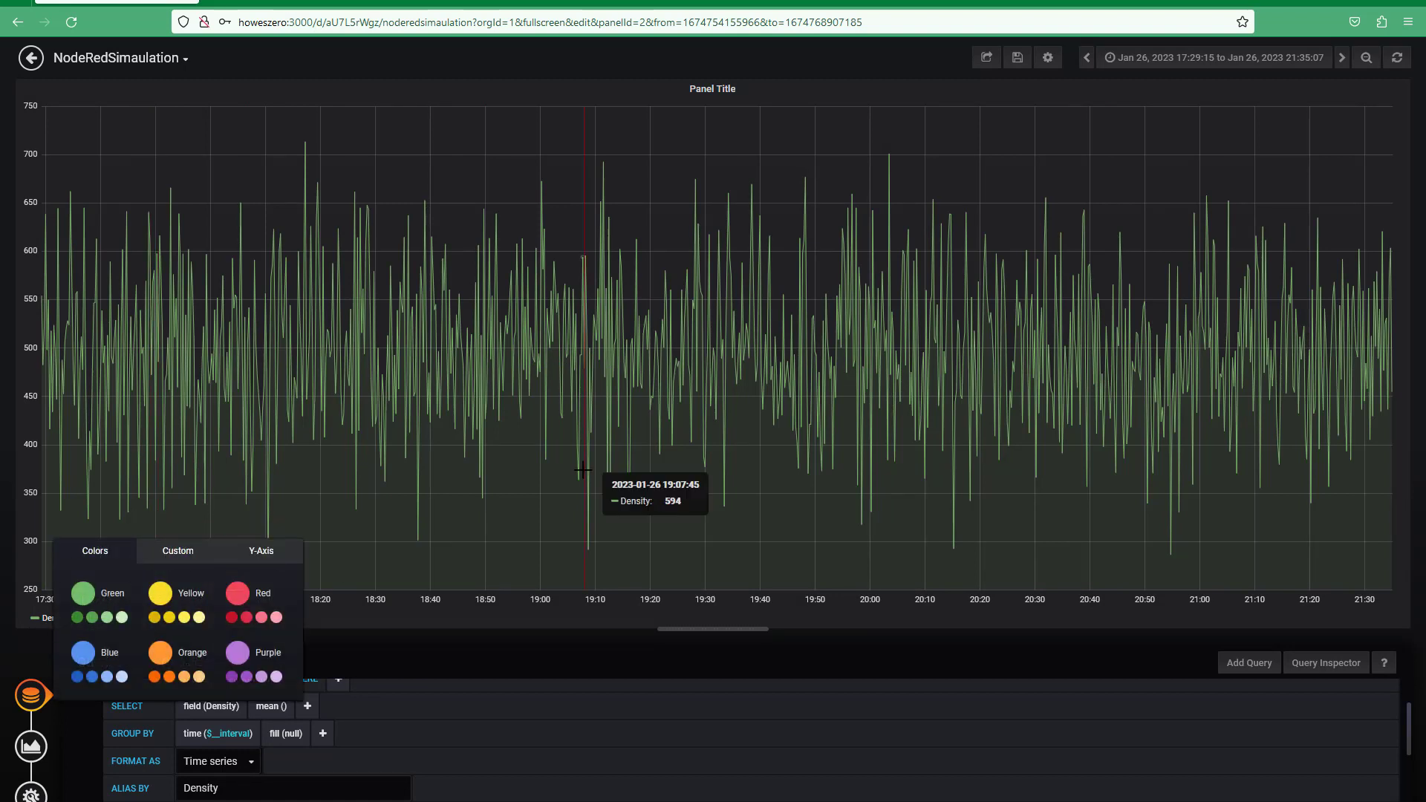